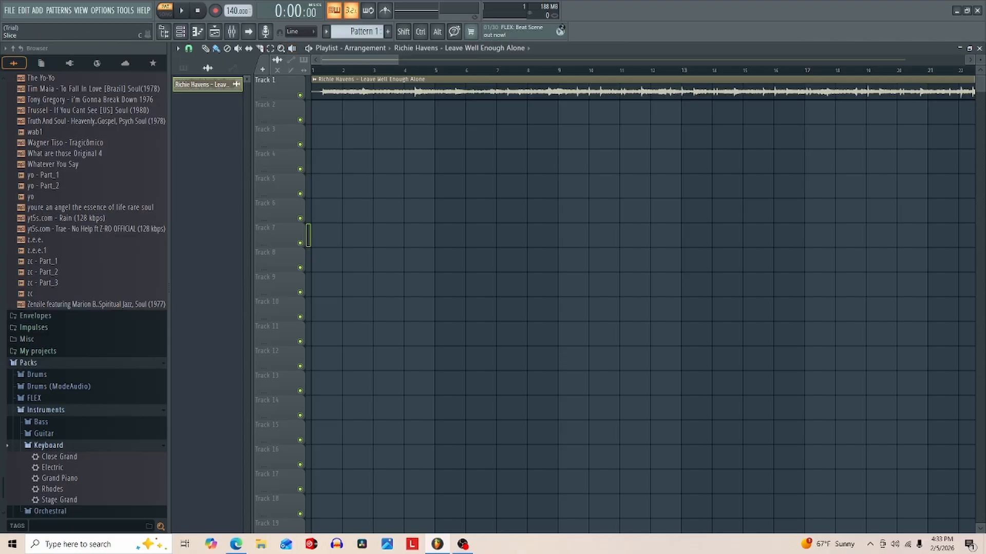
- Set the playlist's grid snap to (none) for free clip editing
{"action": "left_click", "coordinate": [189, 49]}
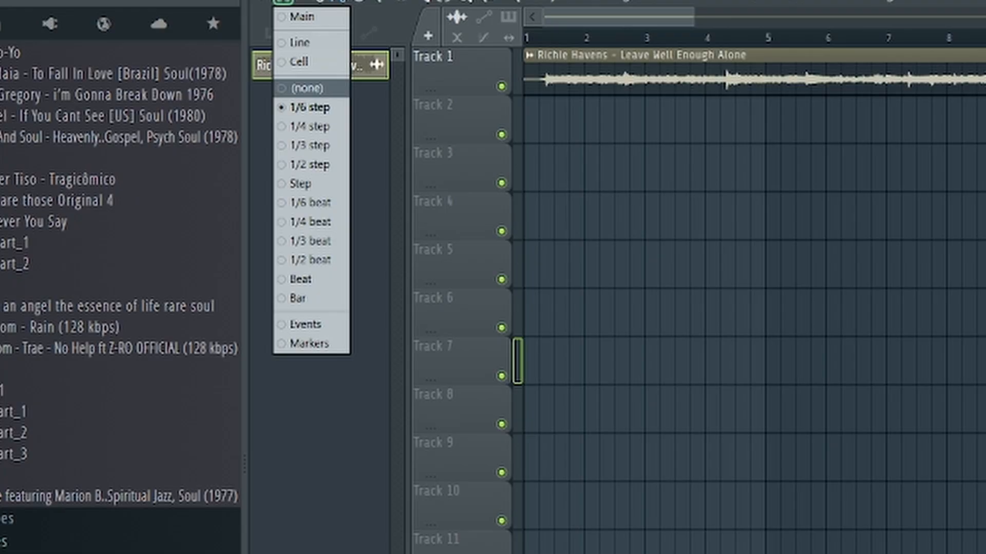
{"action": "left_click", "coordinate": [283, 2]}
{"action": "left_click", "coordinate": [283, 2]}
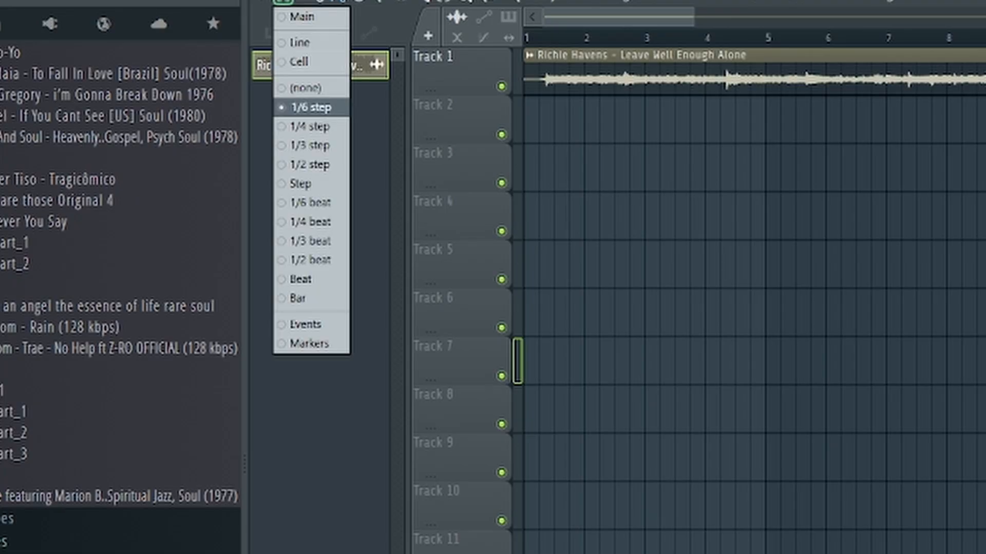
{"action": "left_click", "coordinate": [307, 89]}
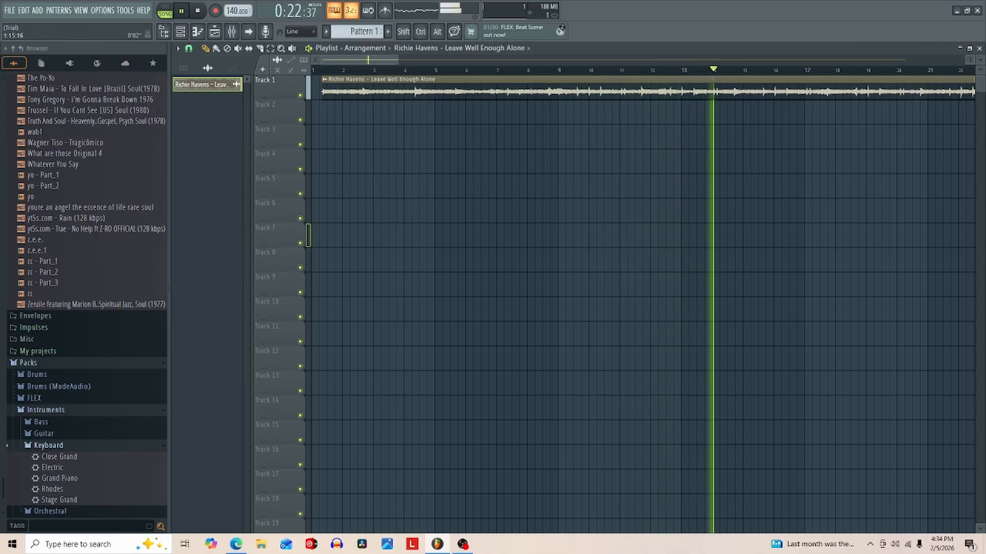
- Audition the opening of the Richie Havens sample and move its clip back to the start of bar 1 on Track 1
{"action": "left_click", "coordinate": [319, 70]}
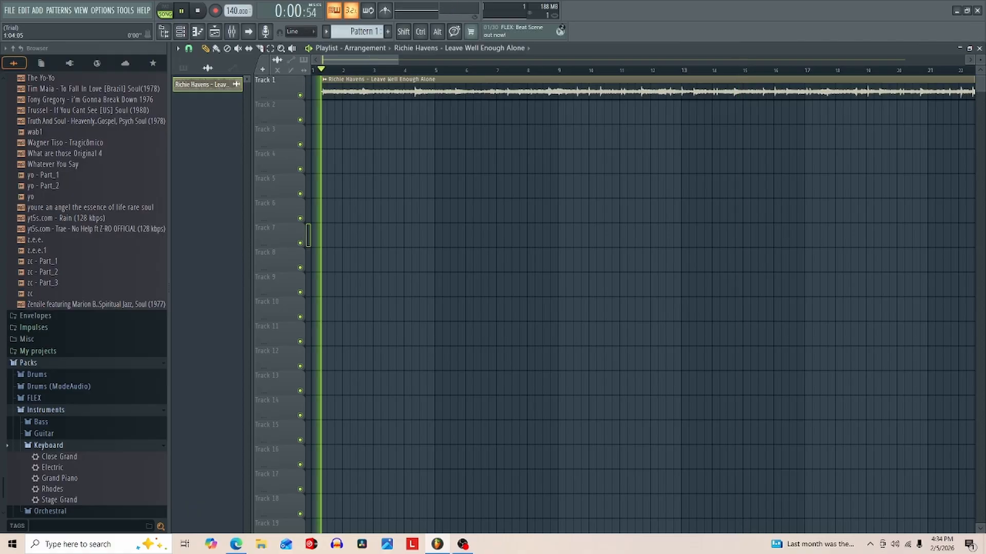
{"action": "key", "text": "space"}
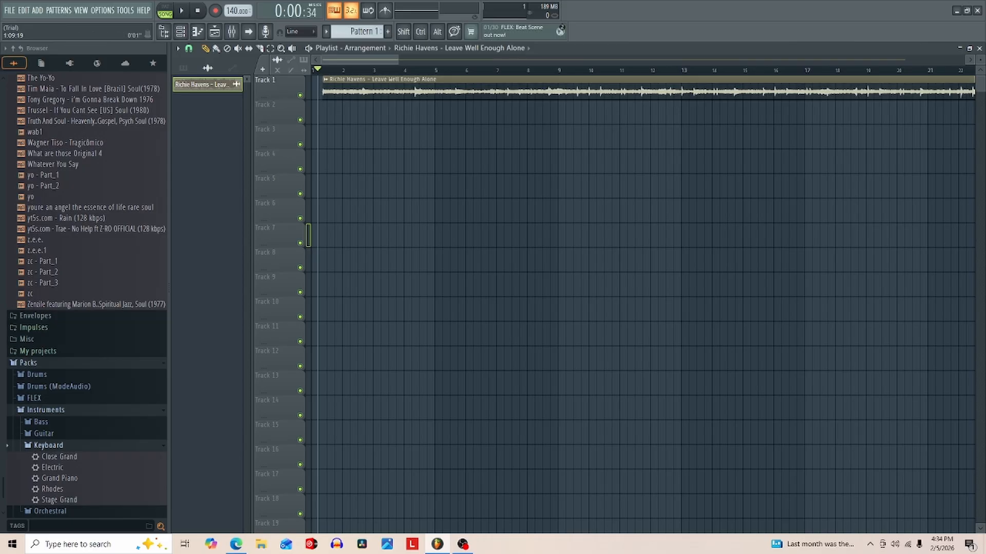
{"action": "left_click_drag", "start_coordinate": [348, 91], "coordinate": [336, 91]}
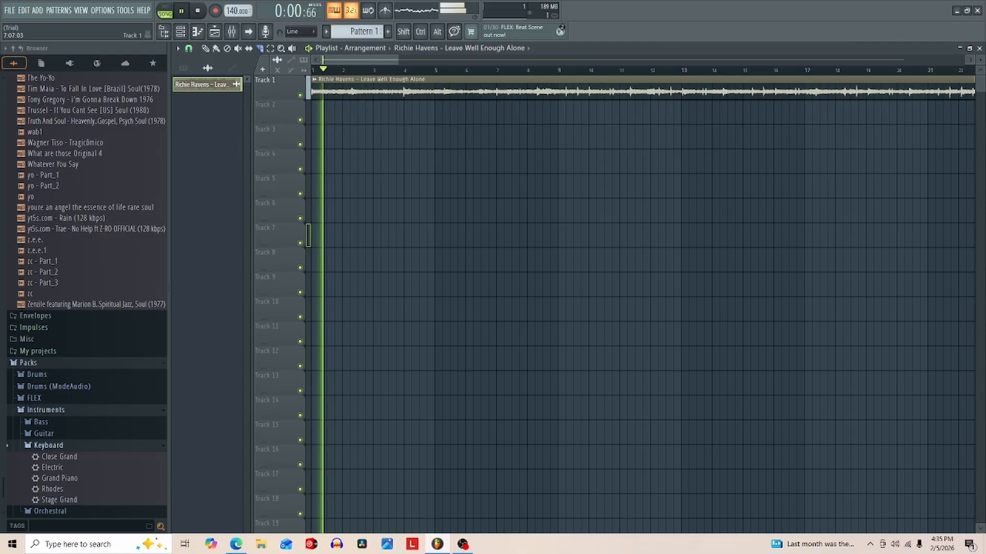
- Audition the end of the opening phrase and slice the Track 1 sample at about bar 7
{"action": "left_click", "coordinate": [513, 69]}
{"action": "key", "text": "space"}
{"action": "key", "text": "space"}
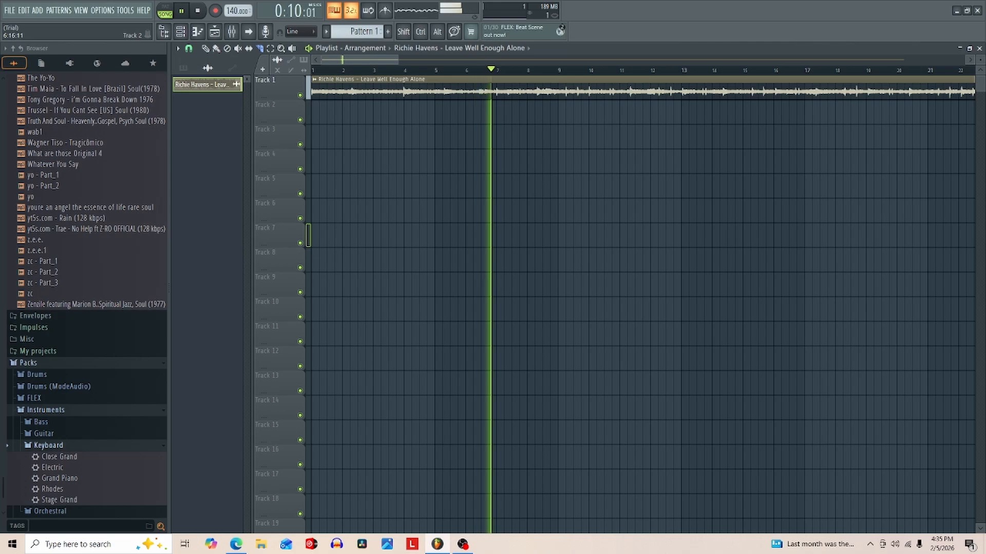
{"action": "left_click_drag", "start_coordinate": [495, 126], "coordinate": [495, 127]}
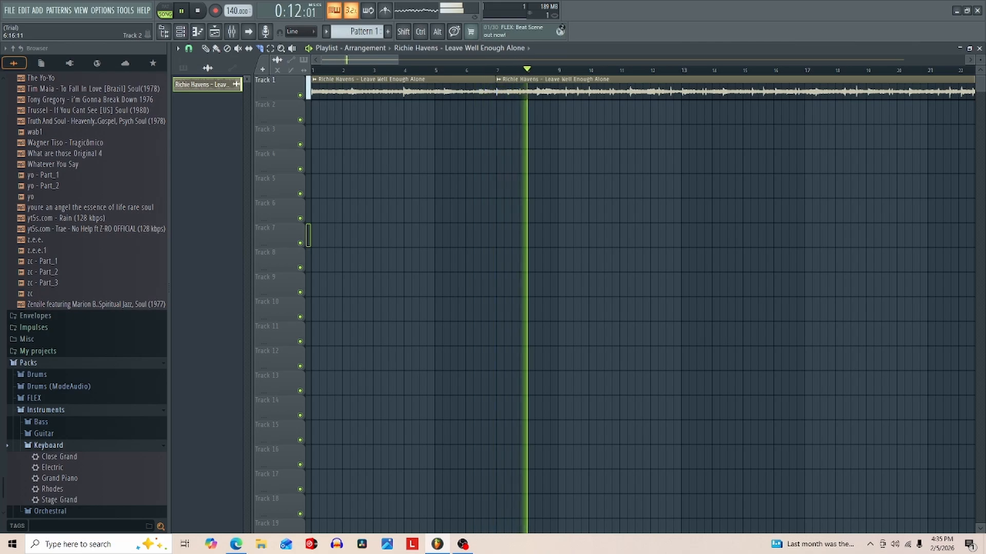
{"action": "key", "text": "space"}
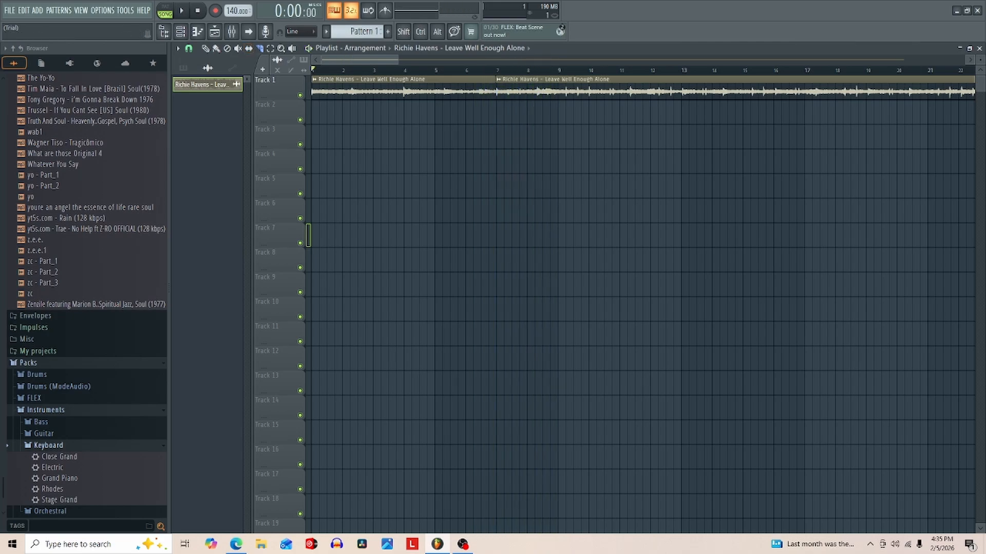
- Audition the sample between about bars 58 and 67 and slice it just after bar 63
{"action": "left_click_drag", "start_coordinate": [359, 60], "coordinate": [528, 60]}
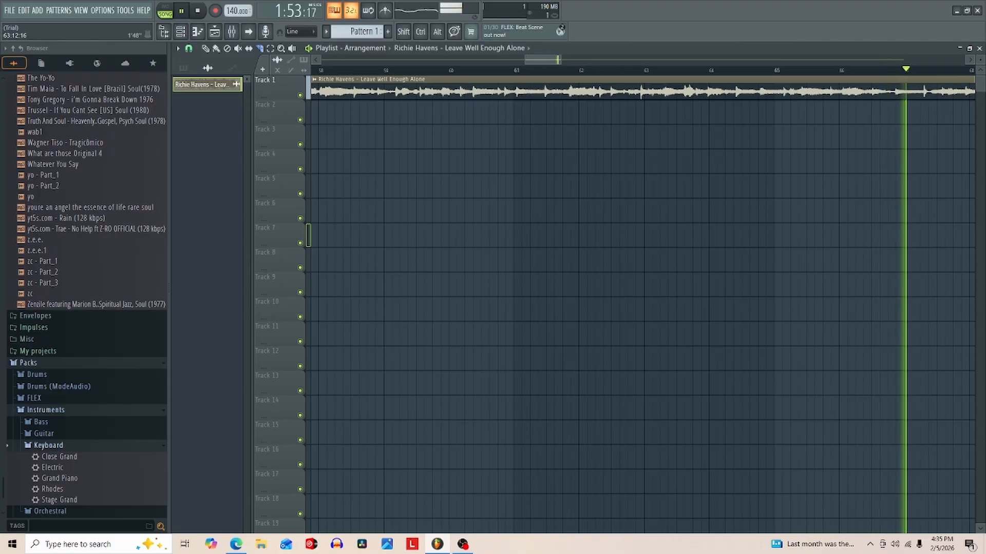
{"action": "key", "text": "space"}
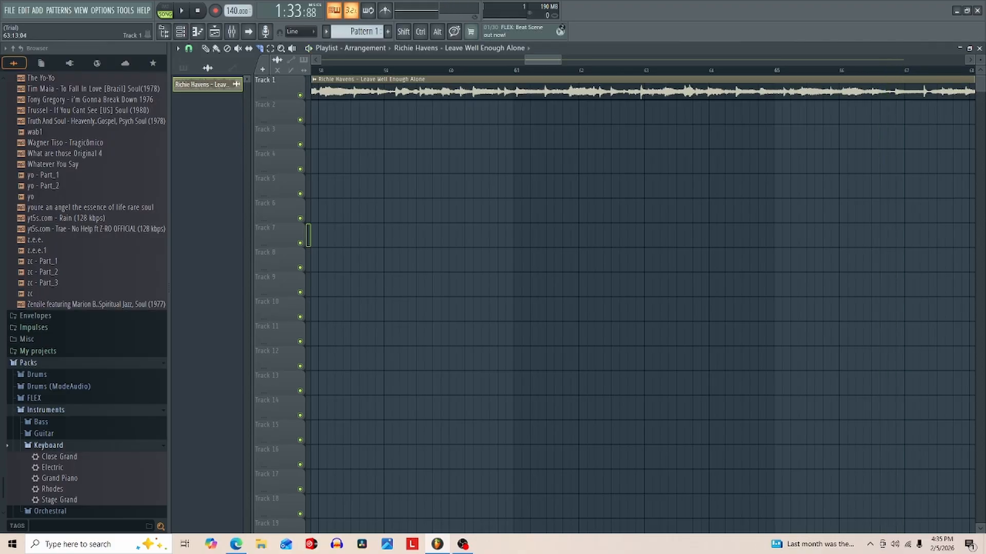
{"action": "key", "text": "space"}
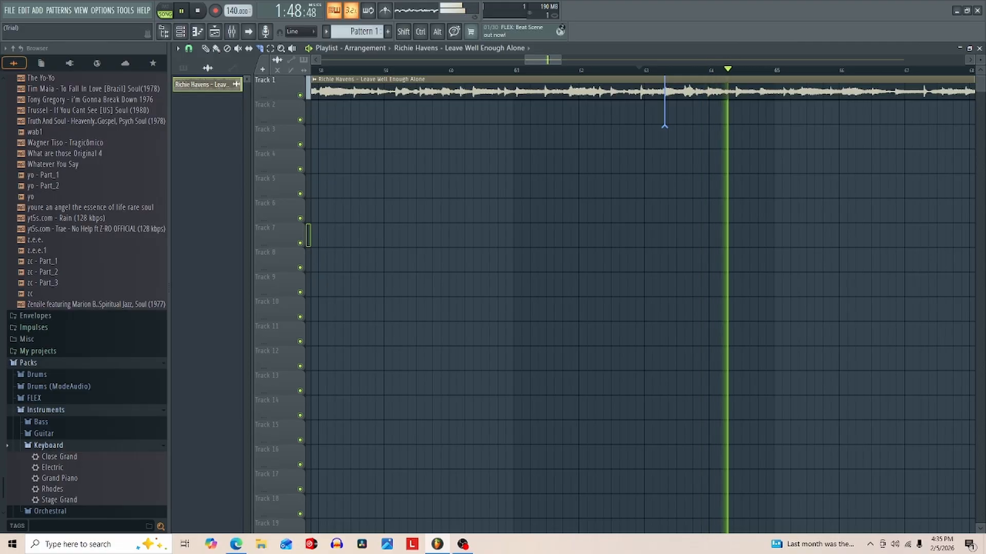
{"action": "left_click_drag", "start_coordinate": [665, 77], "coordinate": [665, 126]}
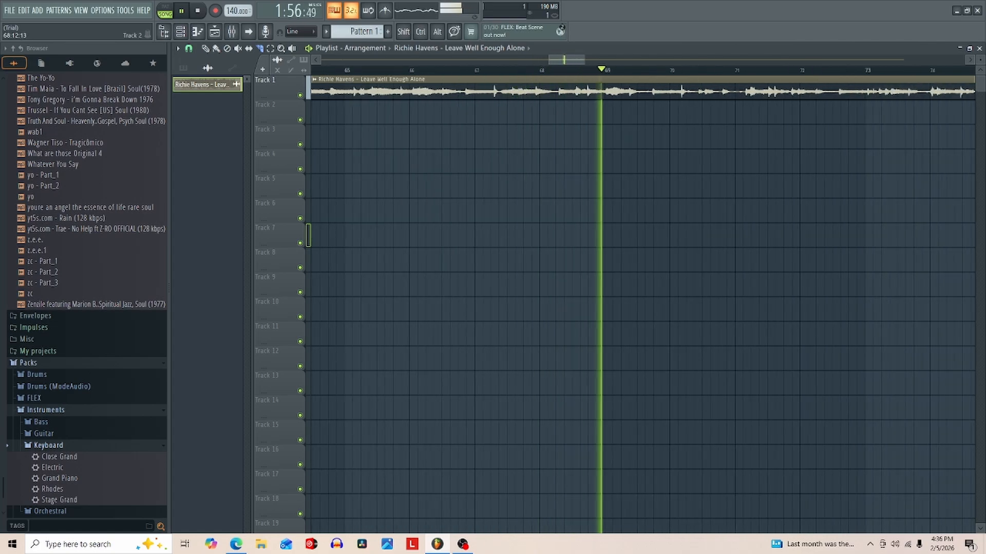
- Try slicing the sample between bars 68 and 69 and replay the audio around that cut
{"action": "left_click_drag", "start_coordinate": [586, 82], "coordinate": [586, 124]}
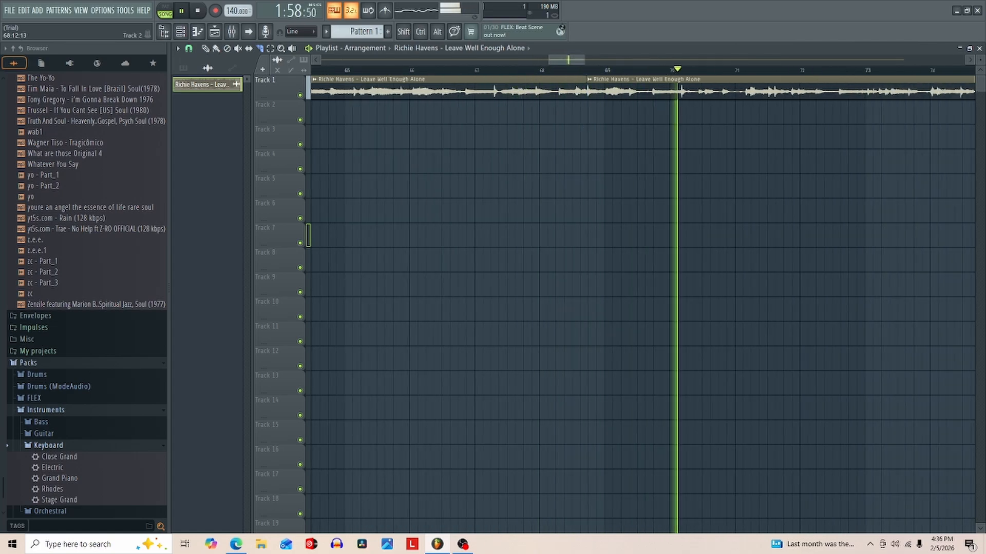
{"action": "left_click", "coordinate": [583, 69]}
{"action": "left_click", "coordinate": [582, 69]}
{"action": "left_click", "coordinate": [581, 70]}
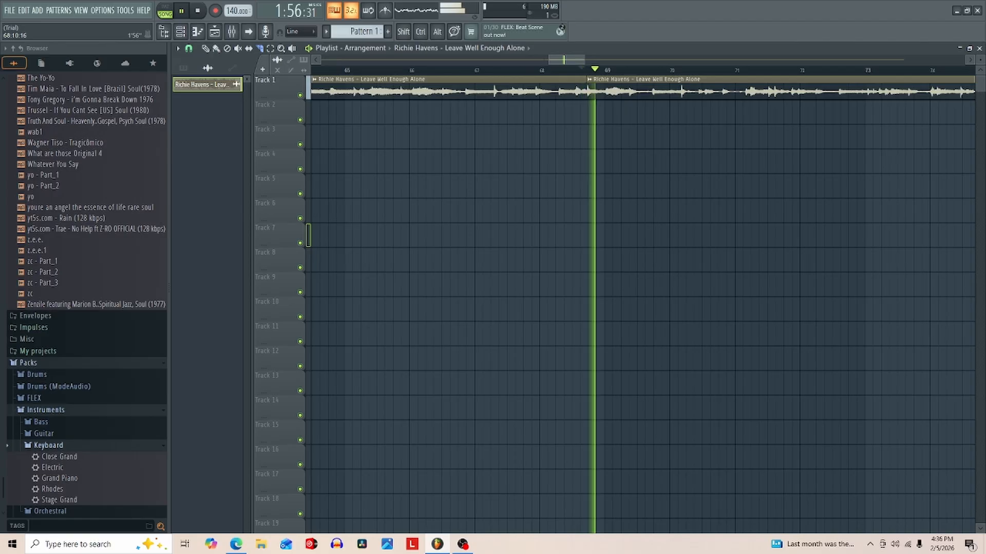
{"action": "left_click_drag", "start_coordinate": [581, 70], "coordinate": [567, 69]}
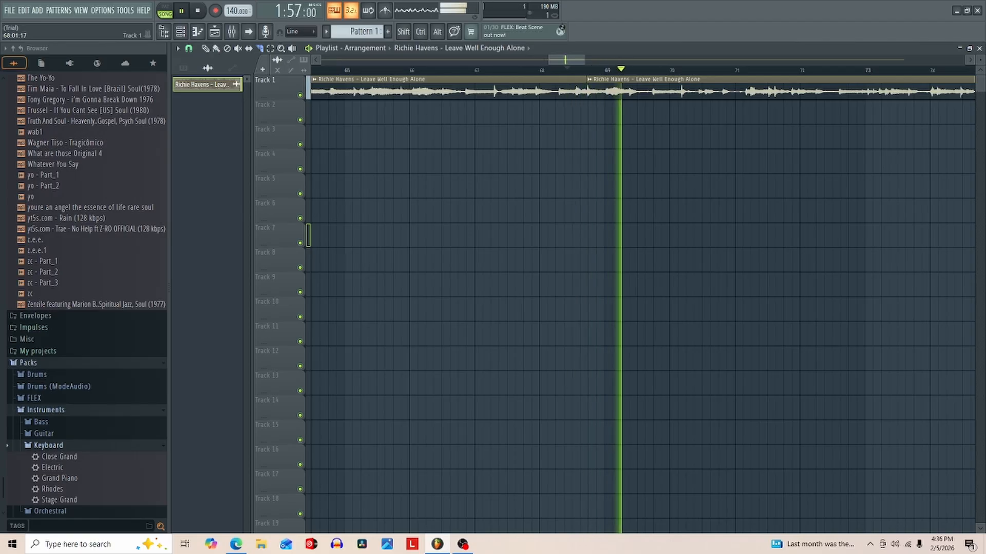
- Undo the last slice and replay the passage to cut the sample again just before bar 69
{"action": "key", "text": "space"}
{"action": "key", "text": "space"}
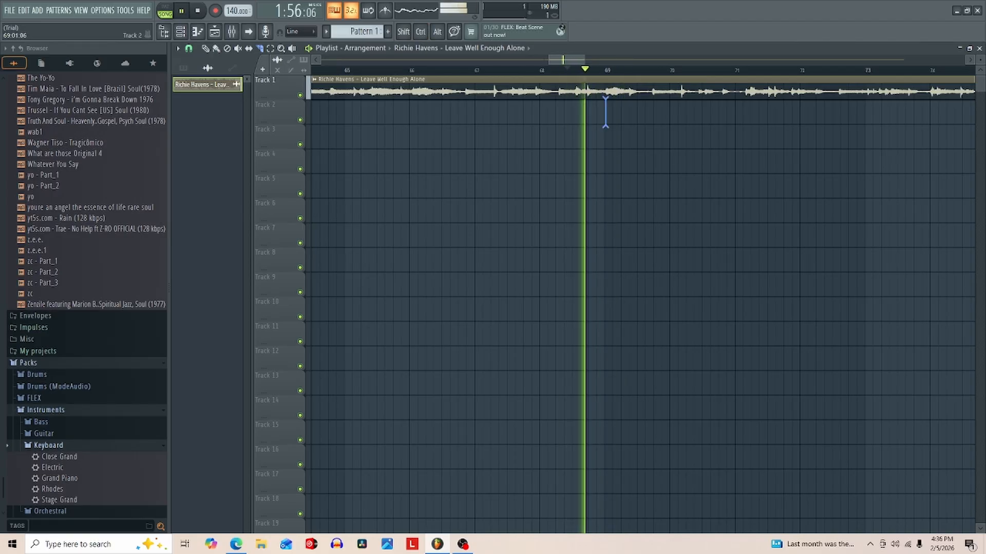
{"action": "key", "text": "space"}
{"action": "key", "text": "space"}
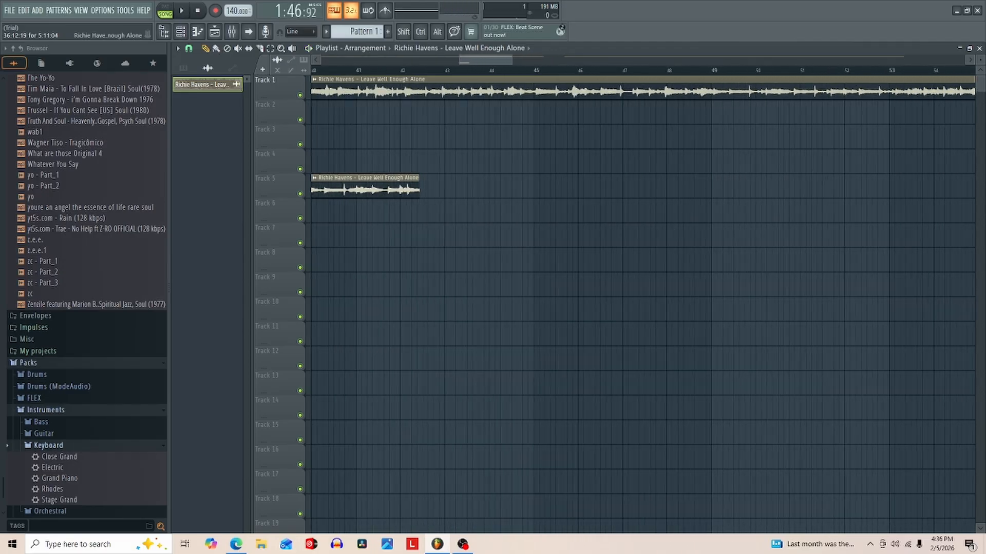
- Delete the surplus audio, place the section cut from bars 63 to 69 at bar 1 on Track 1, and move the intro clip near bar 13
{"action": "left_click_drag", "start_coordinate": [309, 187], "coordinate": [688, 138]}
{"action": "right_click", "coordinate": [619, 89]}
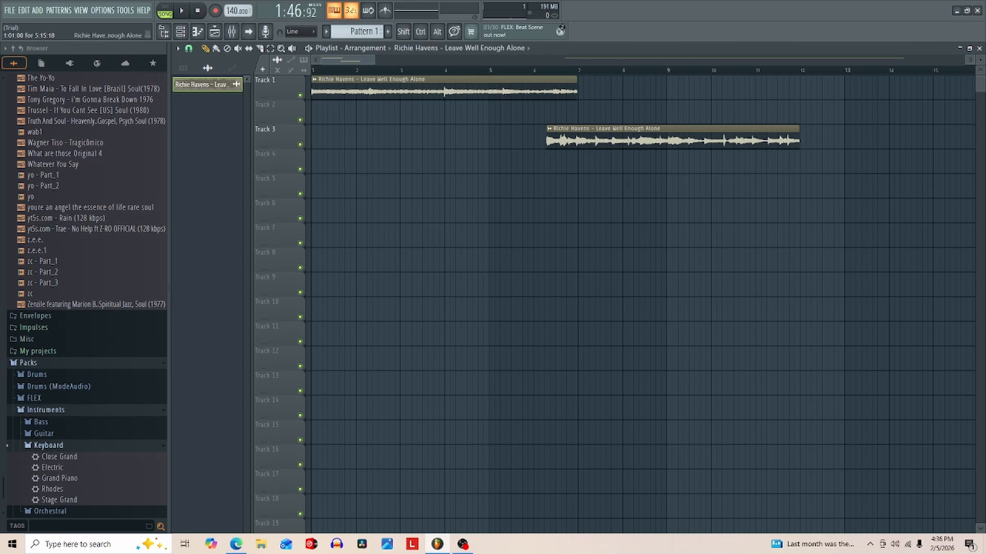
{"action": "left_click_drag", "start_coordinate": [386, 90], "coordinate": [909, 94]}
{"action": "left_click_drag", "start_coordinate": [688, 138], "coordinate": [452, 89]}
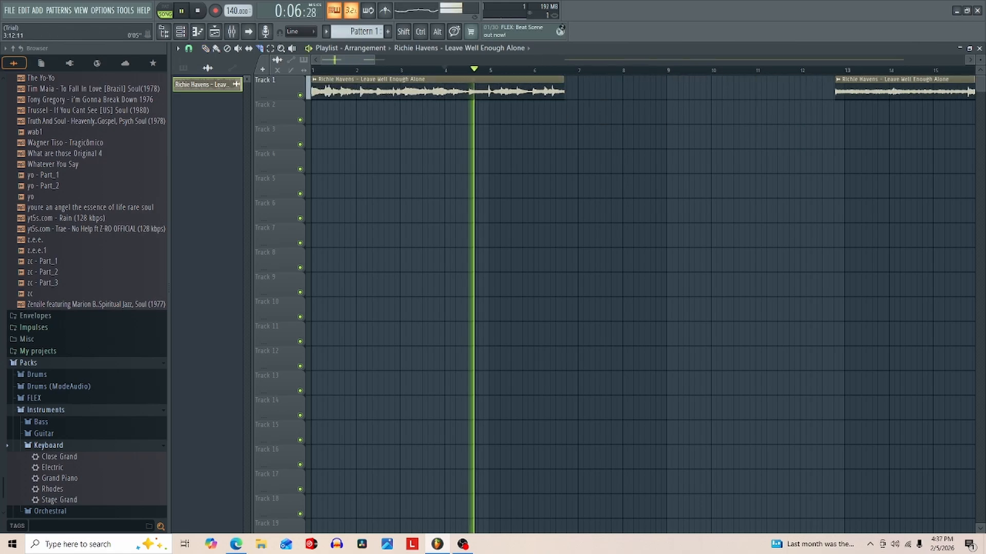
- Replay the middle of the section on Track 1 repeatedly and slice it just before bar 4
{"action": "left_click", "coordinate": [428, 69]}
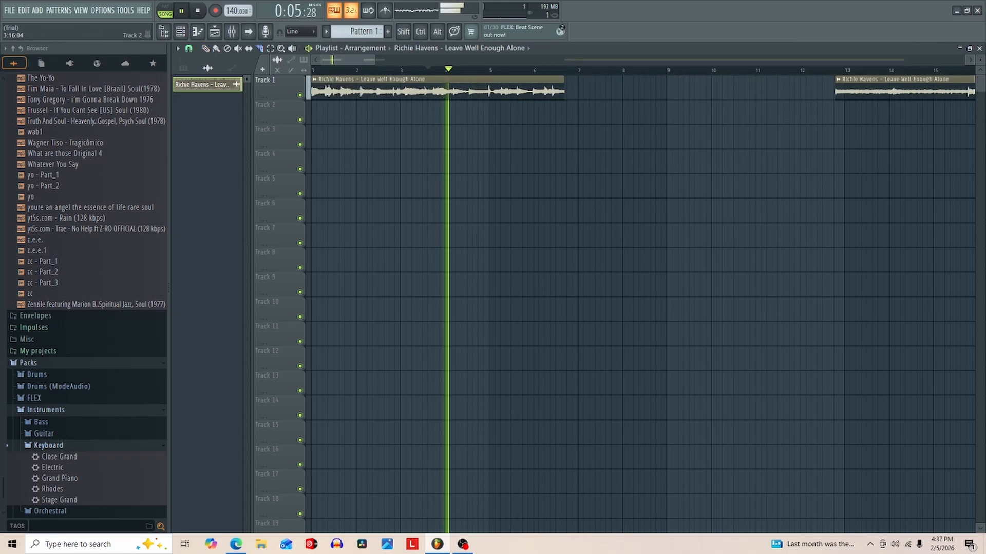
{"action": "key", "text": "space"}
{"action": "key", "text": "space"}
{"action": "key", "text": "space"}
{"action": "key", "text": "space"}
{"action": "key", "text": "space"}
{"action": "key", "text": "space"}
{"action": "key", "text": "space"}
{"action": "key", "text": "space"}
{"action": "key", "text": "space"}
{"action": "key", "text": "space"}
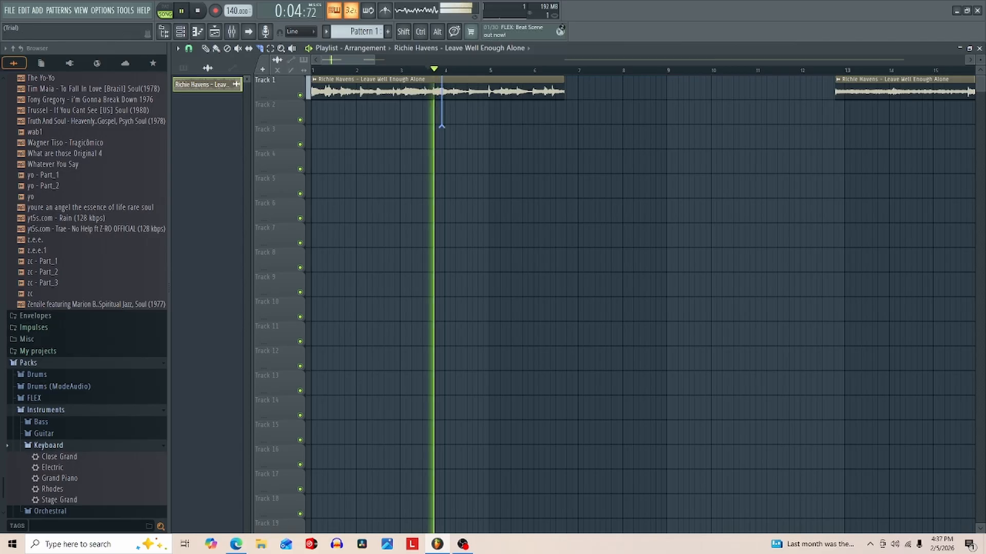
{"action": "left_click_drag", "start_coordinate": [440, 126], "coordinate": [441, 126]}
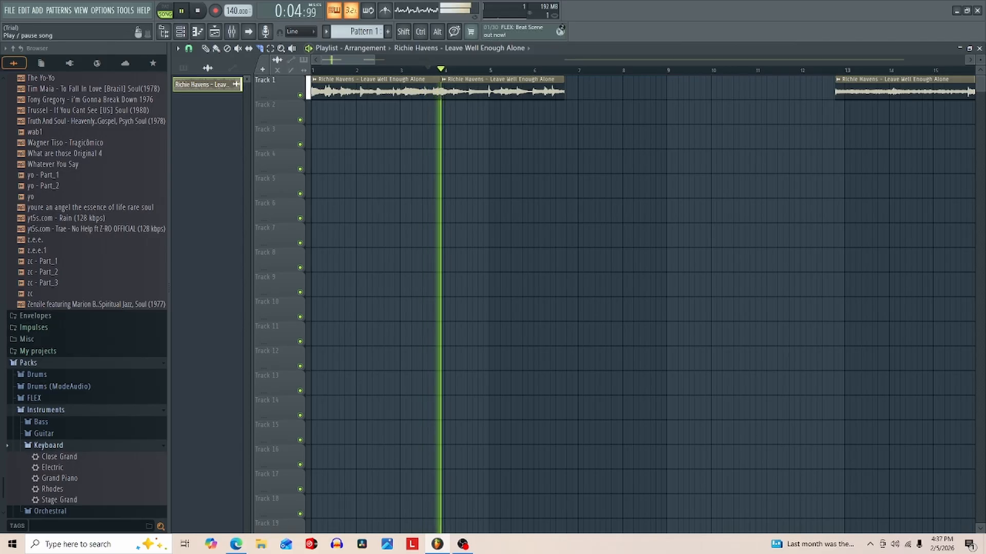
- Move the section's first half to Track 2 near bar 7, start its second half at bar 1 on Track 1, and play it back
{"action": "left_click_drag", "start_coordinate": [385, 91], "coordinate": [659, 116]}
{"action": "left_click_drag", "start_coordinate": [503, 92], "coordinate": [374, 92]}
{"action": "key", "text": "space"}
{"action": "key", "text": "space"}
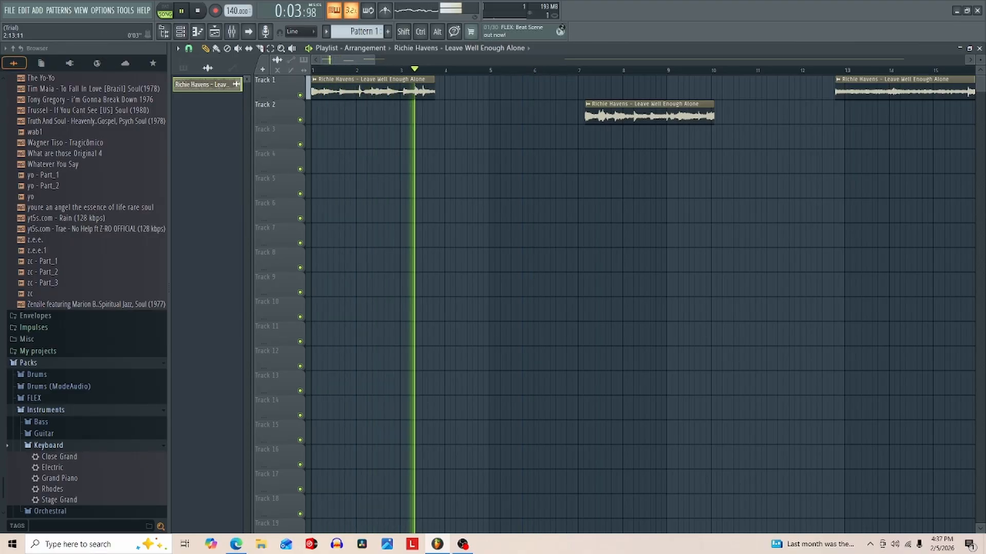
{"action": "key", "text": "space"}
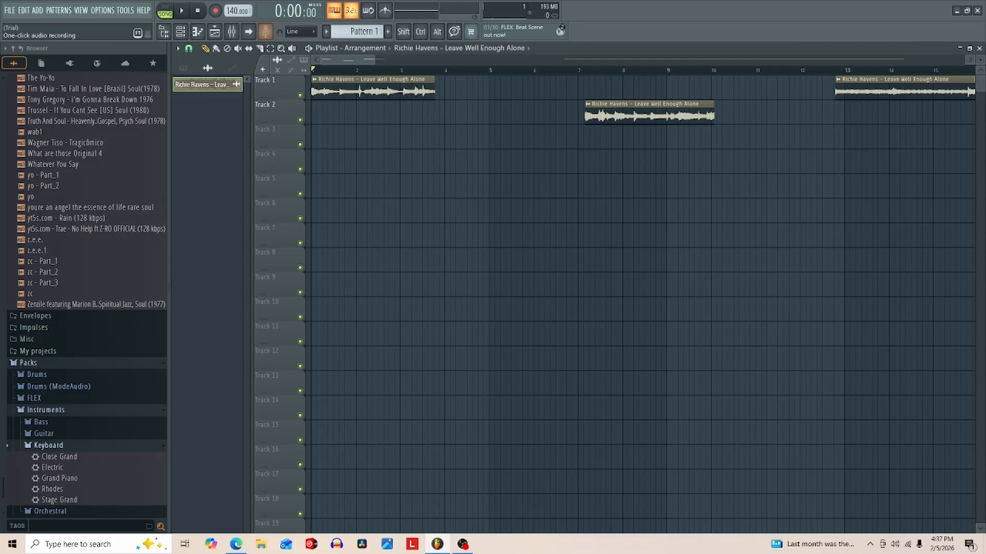
{"action": "key", "text": "space"}
{"action": "key", "text": "space"}
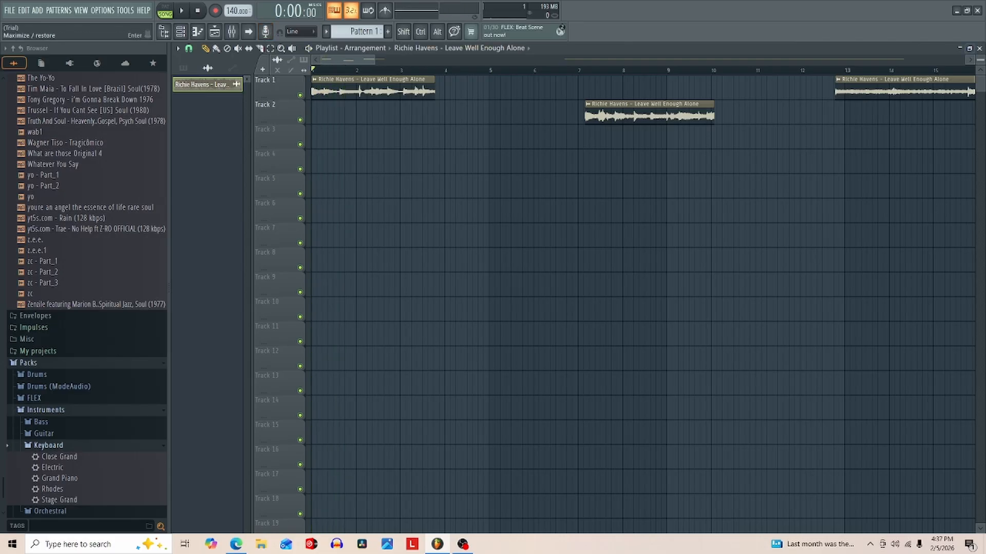
- Check the sample's time-stretching settings and stretch the first clip on Track 1 to end just before bar 5
{"action": "left_click", "coordinate": [979, 49]}
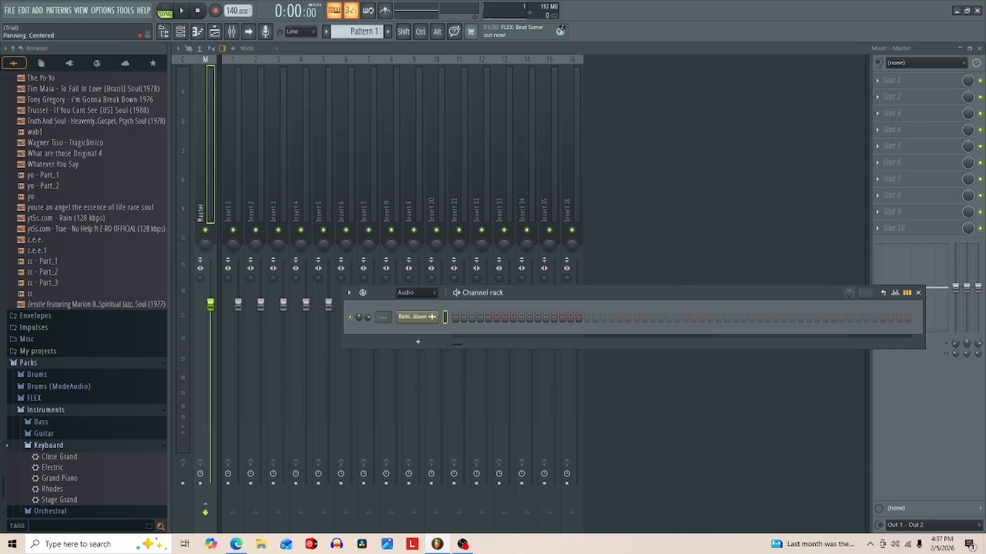
{"action": "left_click", "coordinate": [413, 316]}
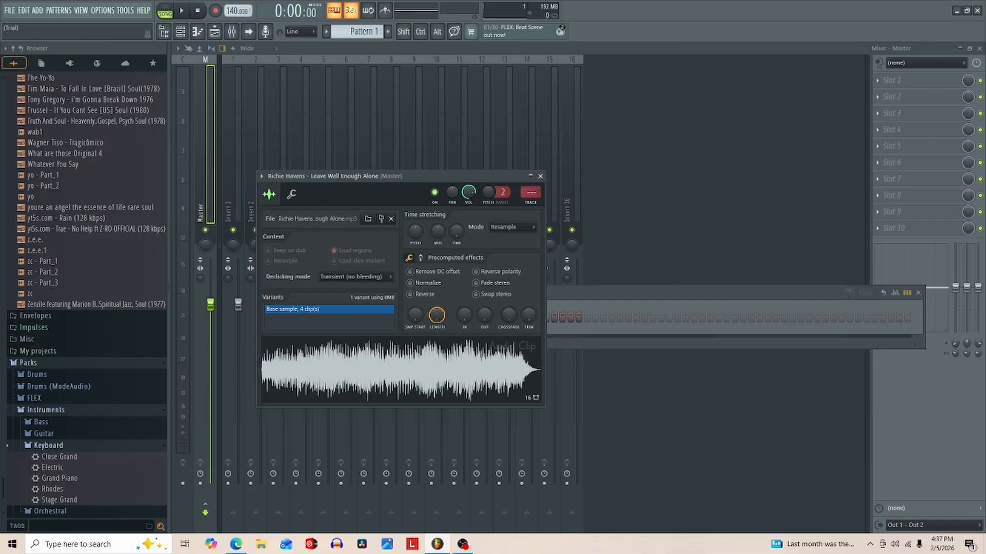
{"action": "left_click", "coordinate": [215, 32]}
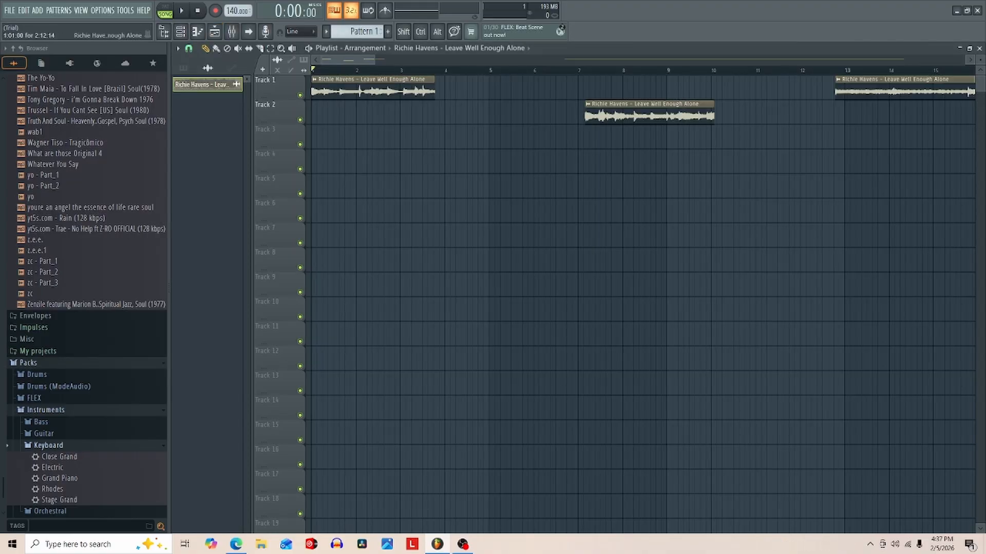
{"action": "left_click_drag", "start_coordinate": [434, 92], "coordinate": [459, 93]}
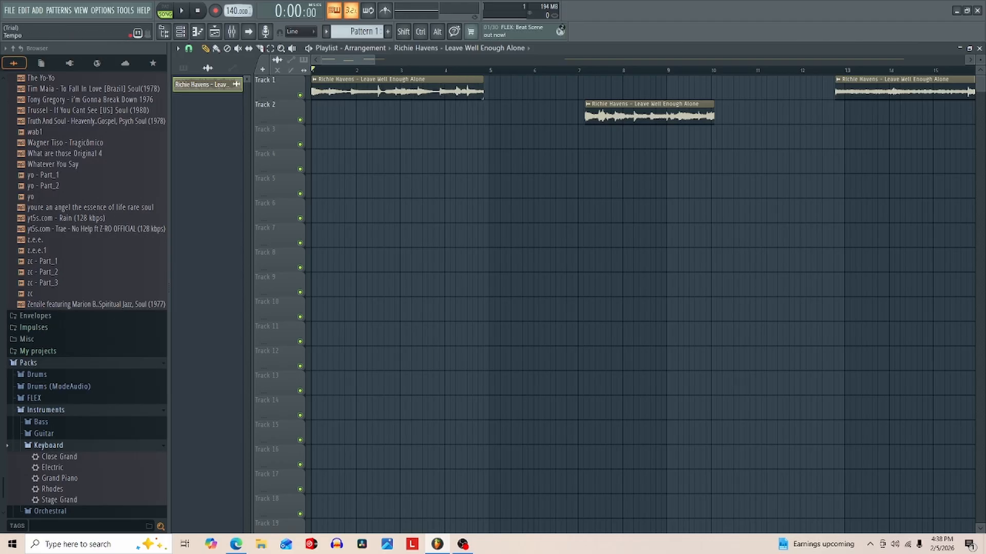
- Try a project tempo of 152 BPM and bring it down to 138 BPM
{"action": "left_click_drag", "start_coordinate": [234, 11], "coordinate": [234, 3]}
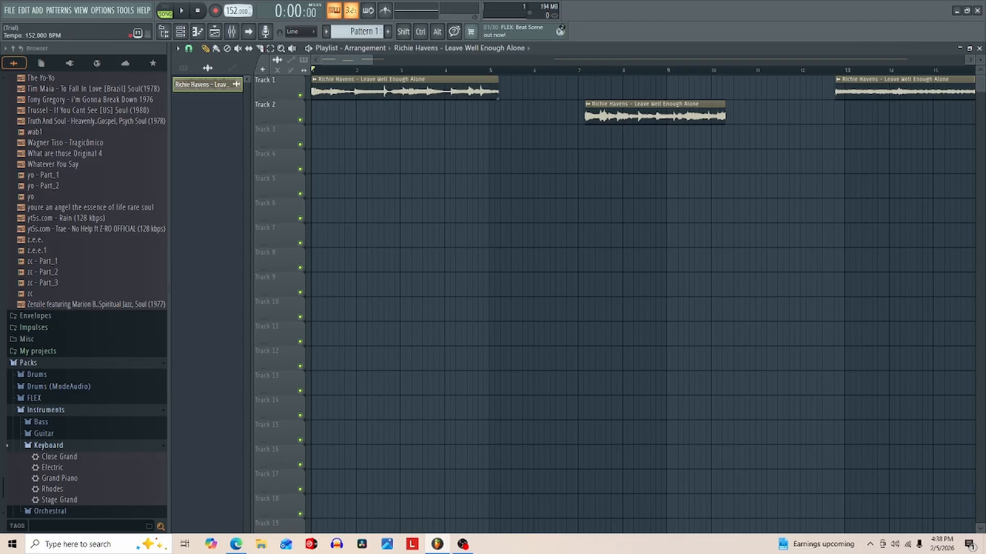
{"action": "key", "text": "ctrl+z"}
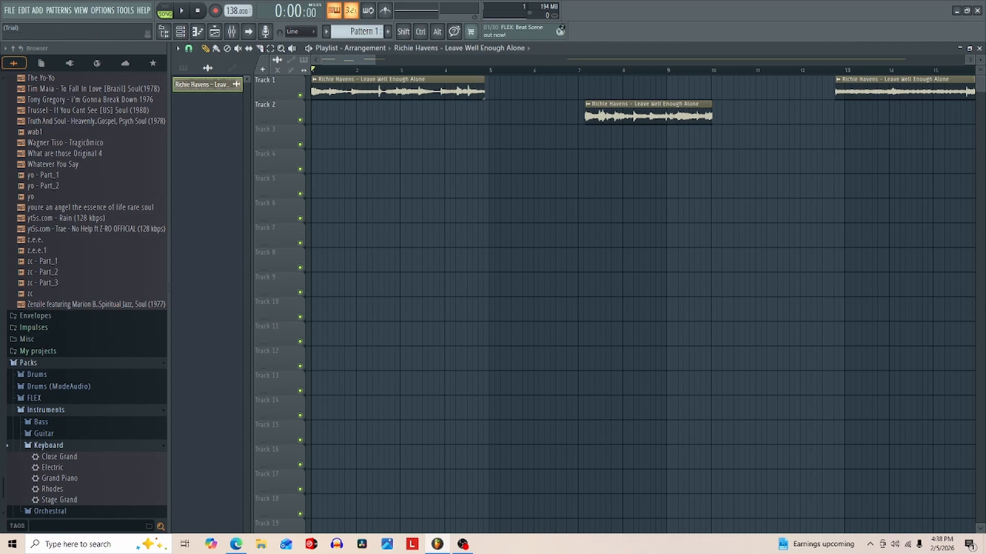
- Change the sample's time-stretching mode to Stretch in its channel settings and return to the playlist
{"action": "key", "text": "Escape"}
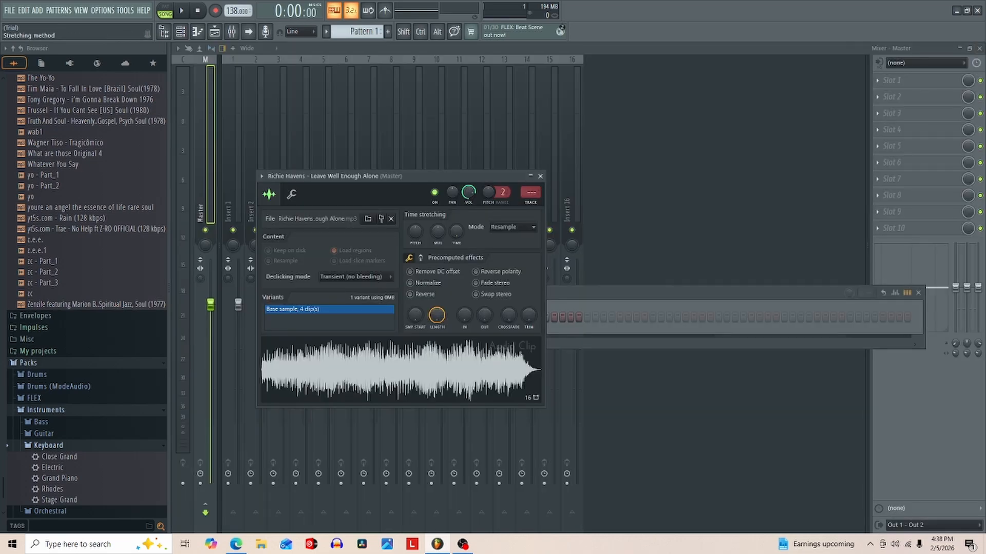
{"action": "left_click", "coordinate": [512, 227]}
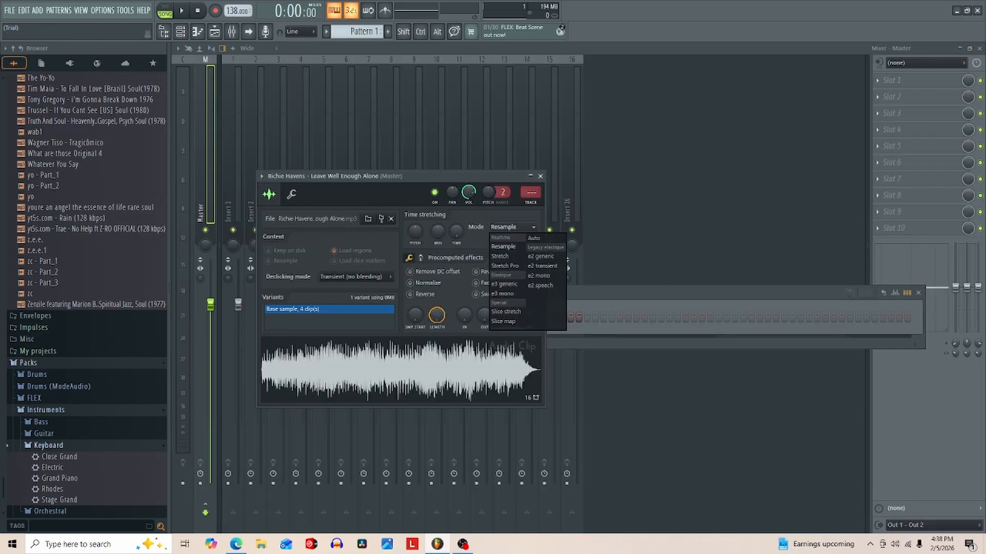
{"action": "left_click", "coordinate": [499, 256]}
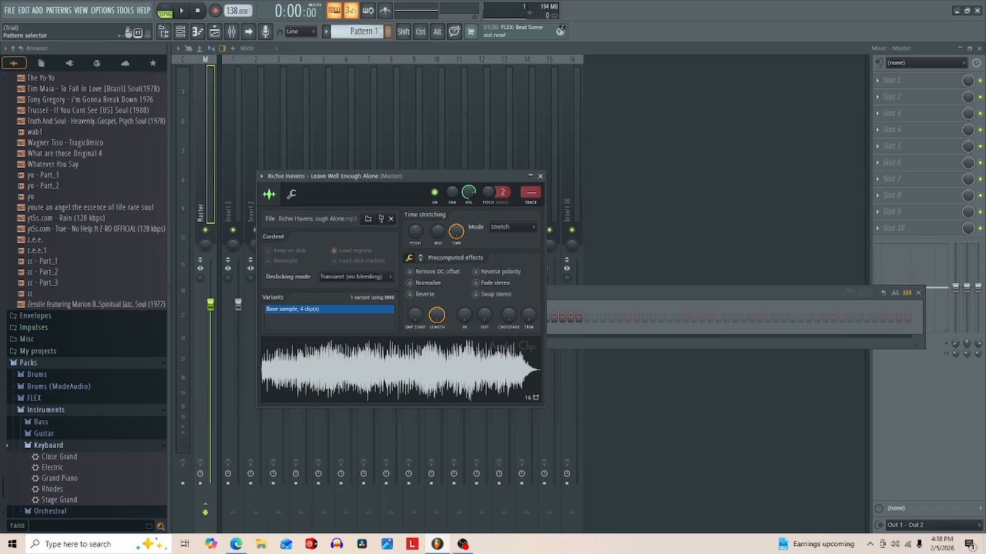
{"action": "left_click", "coordinate": [214, 32]}
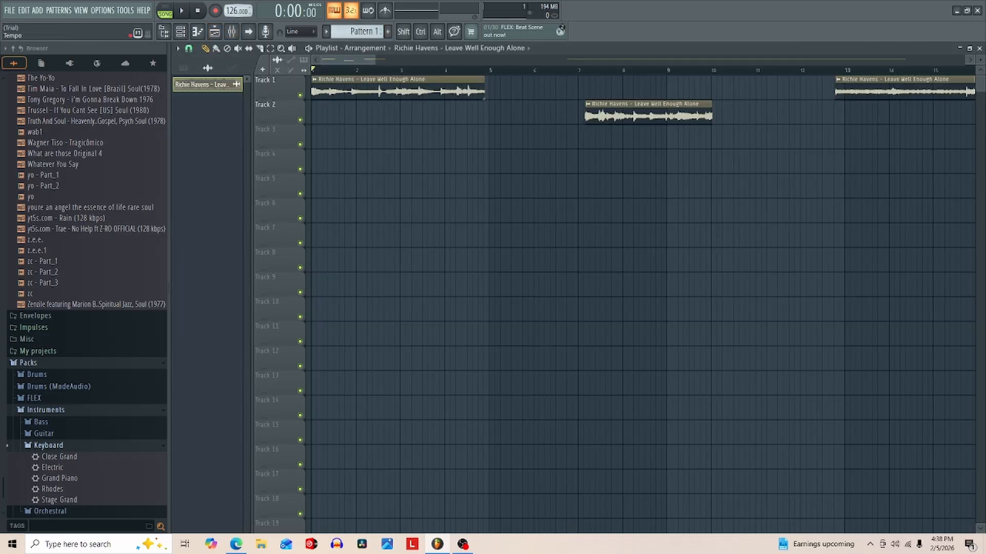
- Raise the project tempo to 166 BPM and play the first Track 1 clip from several points
{"action": "key", "text": "space"}
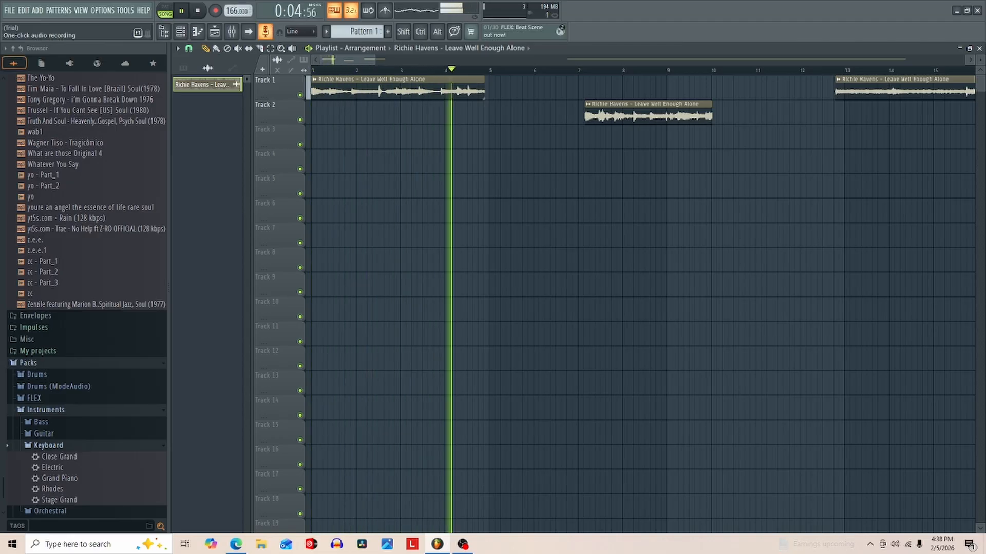
{"action": "mouse_move", "coordinate": [415, 89]}
{"action": "left_mouse_down"}
{"action": "mouse_move", "coordinate": [414, 112]}
{"action": "mouse_move", "coordinate": [415, 90]}
{"action": "left_mouse_up"}
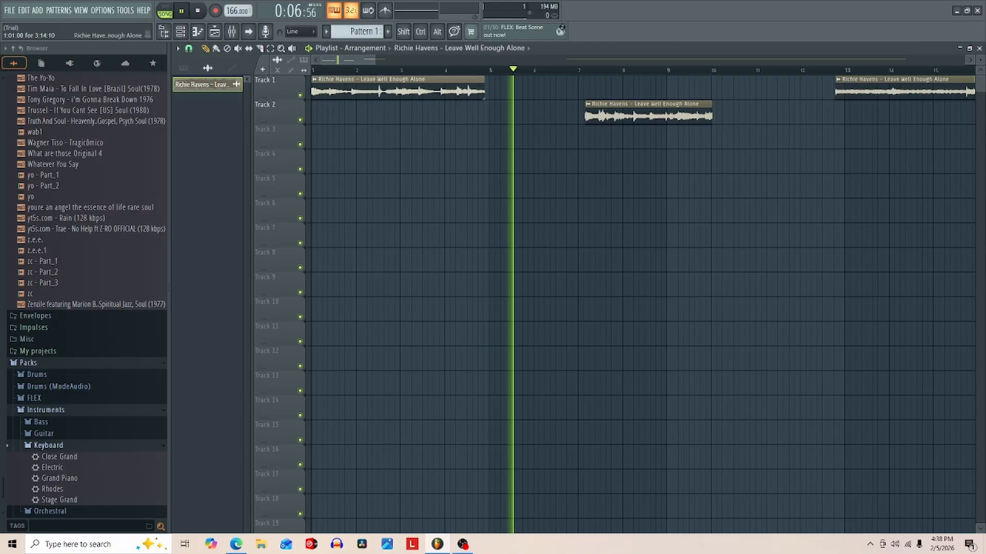
{"action": "left_click", "coordinate": [376, 70]}
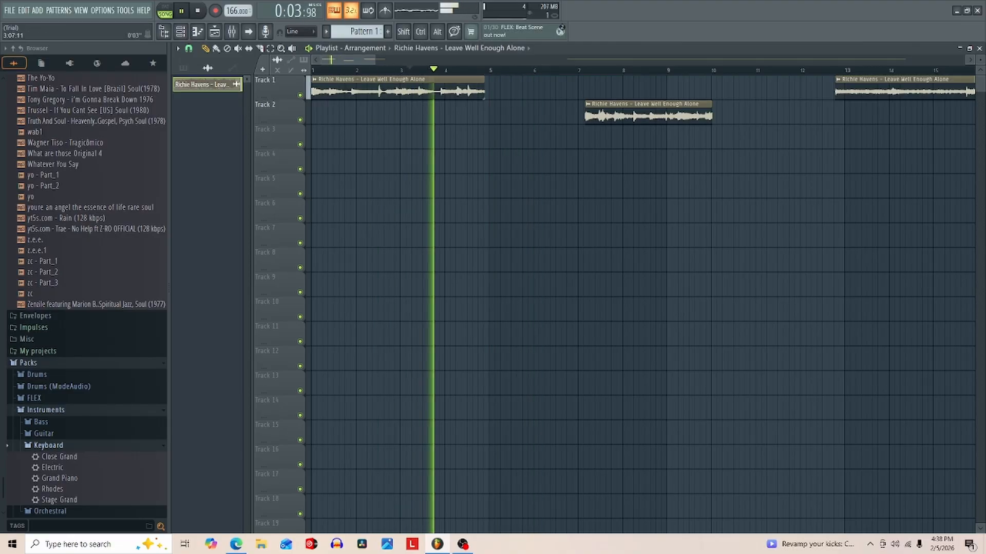
{"action": "left_click", "coordinate": [405, 70]}
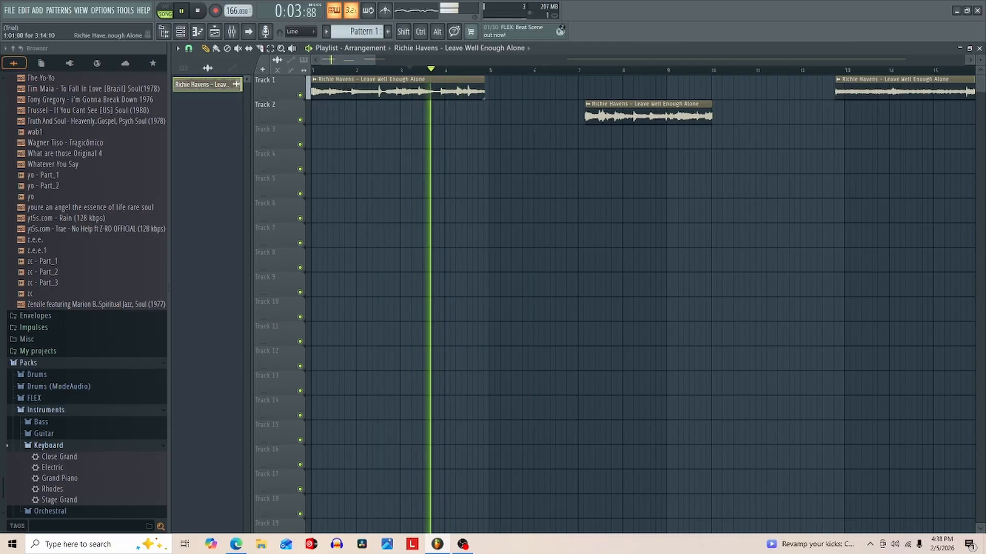
{"action": "left_click", "coordinate": [313, 70]}
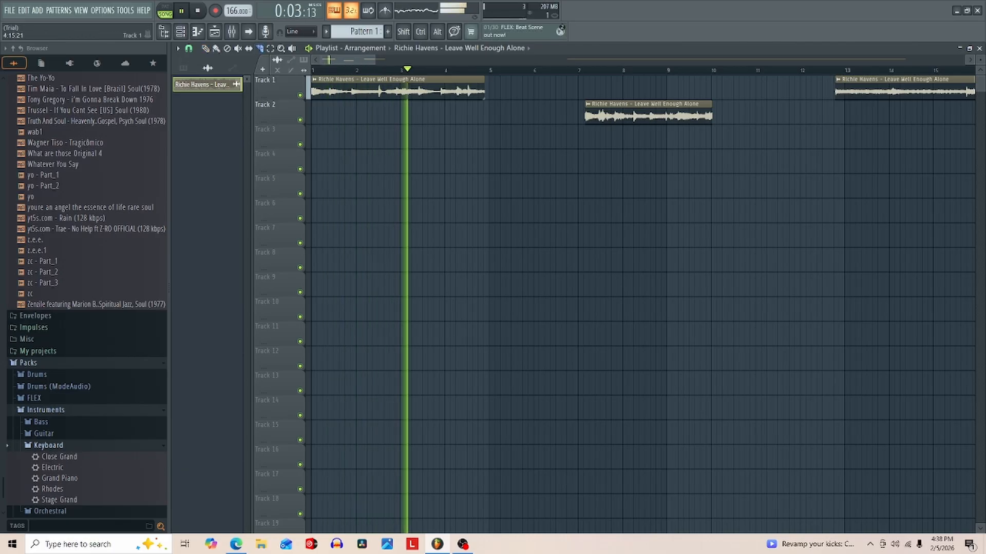
{"action": "key", "text": "space"}
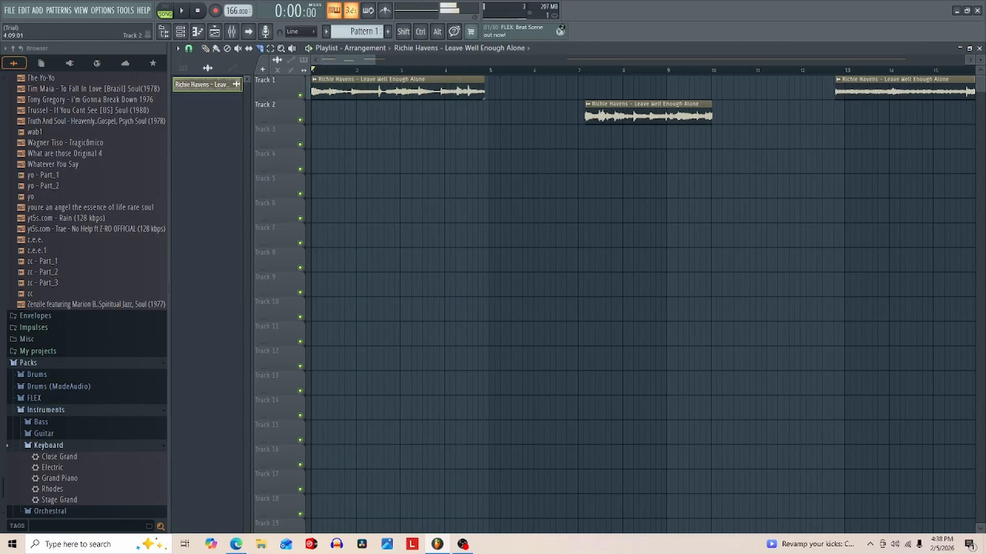
- Slice the first Track 1 clip about a quarter bar after bar 4 and delete the leftover end piece
{"action": "key", "text": "space"}
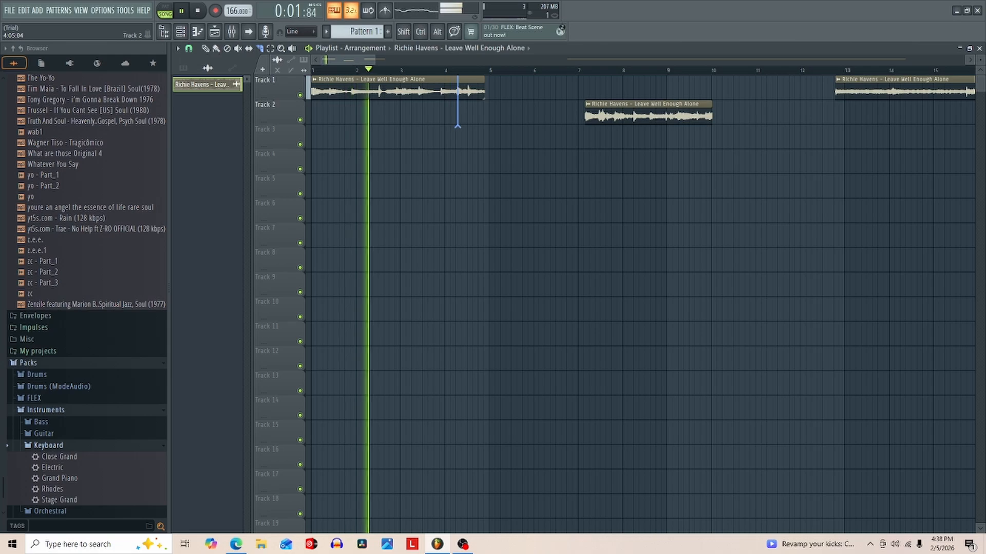
{"action": "left_click_drag", "start_coordinate": [455, 126], "coordinate": [455, 126]}
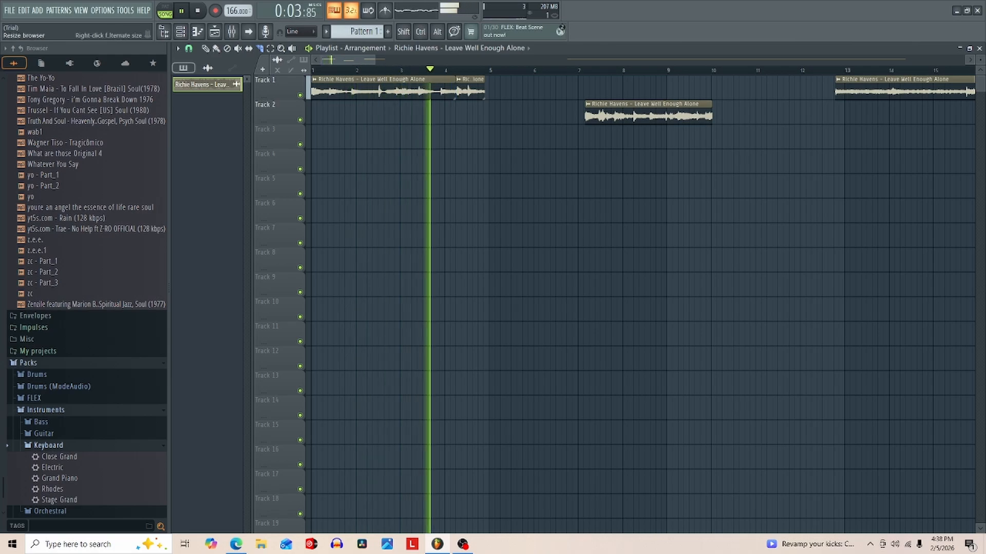
{"action": "left_click", "coordinate": [189, 48]}
{"action": "left_click", "coordinate": [197, 83]}
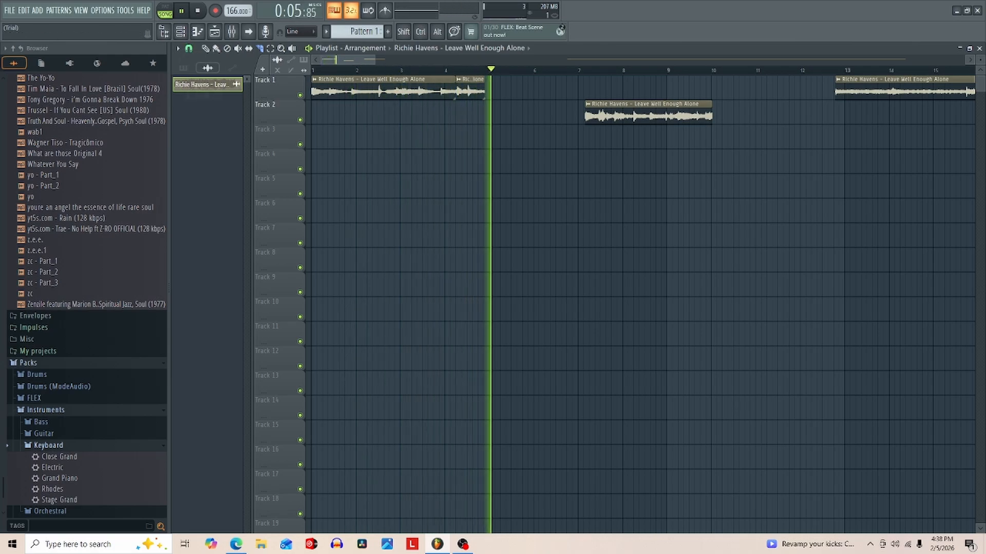
{"action": "key", "text": "space"}
{"action": "key", "text": "space"}
{"action": "right_click", "coordinate": [470, 88]}
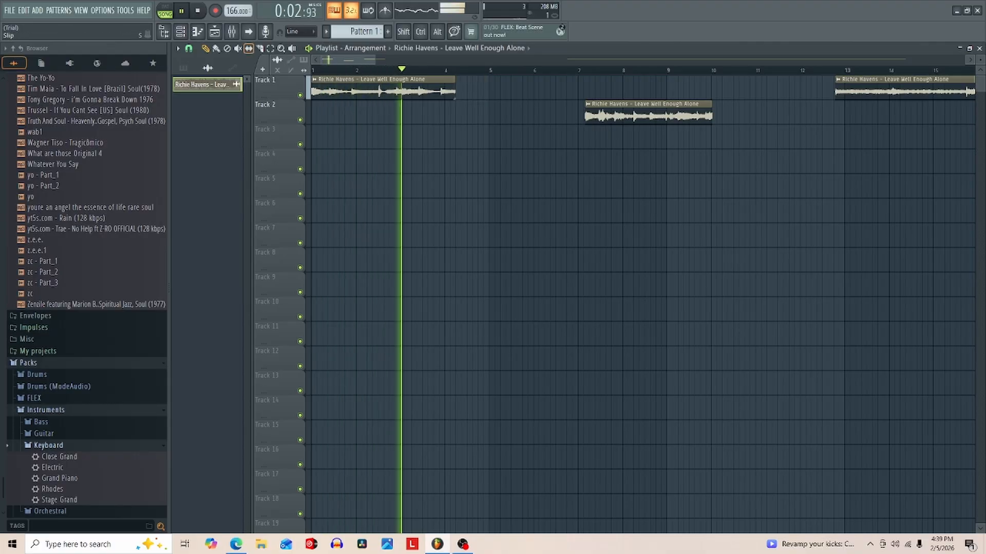
- Slice the first Track 1 clip about midway between bars 2 and 3 and play it from the start
{"action": "key", "text": "space"}
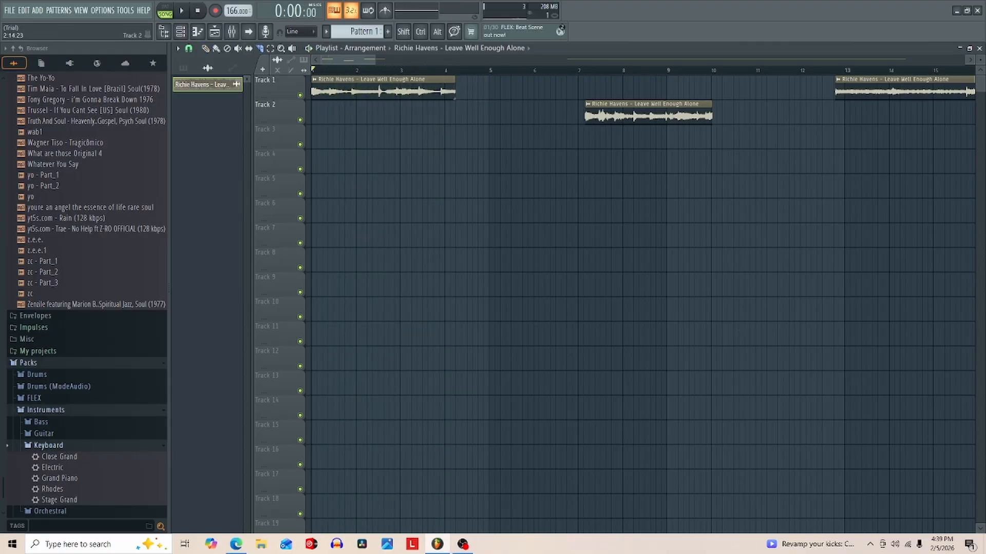
{"action": "key", "text": "space"}
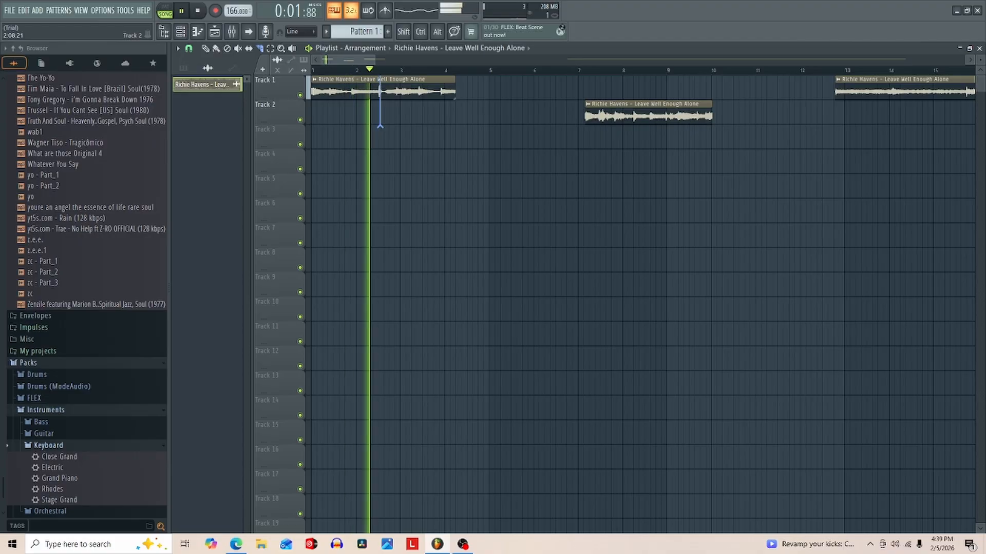
{"action": "left_click_drag", "start_coordinate": [377, 126], "coordinate": [378, 126]}
{"action": "key", "text": "space"}
{"action": "key", "text": "space"}
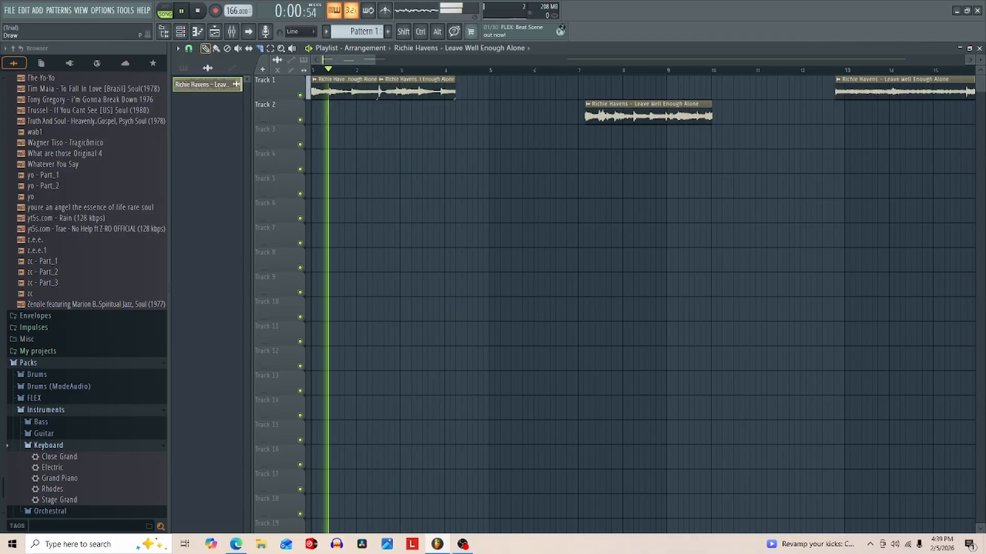
- Place a copy of the second Track 1 piece on Track 3, trimmed to fill the gap up to bar 5
{"action": "left_click_drag", "start_coordinate": [477, 114], "coordinate": [468, 137]}
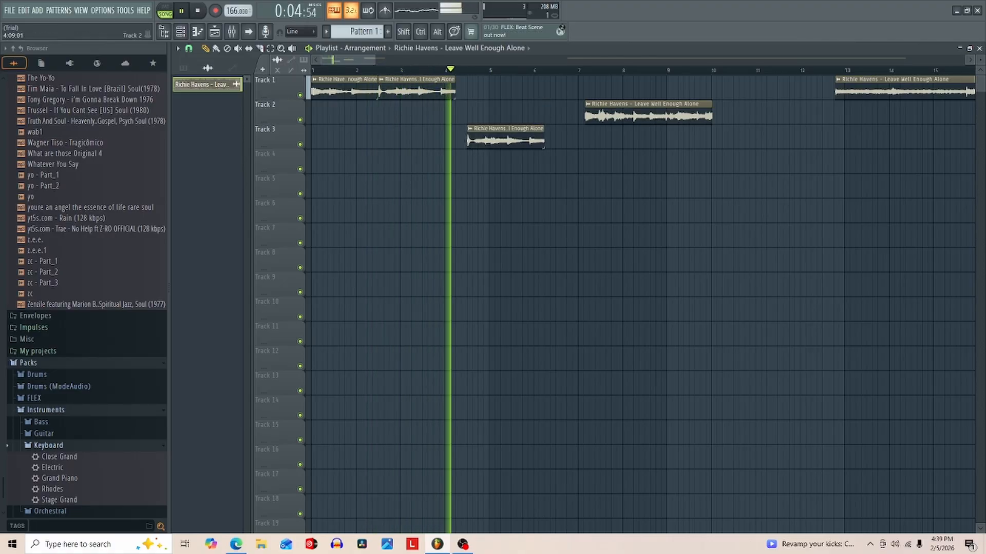
{"action": "key", "text": "space"}
{"action": "key", "text": "space"}
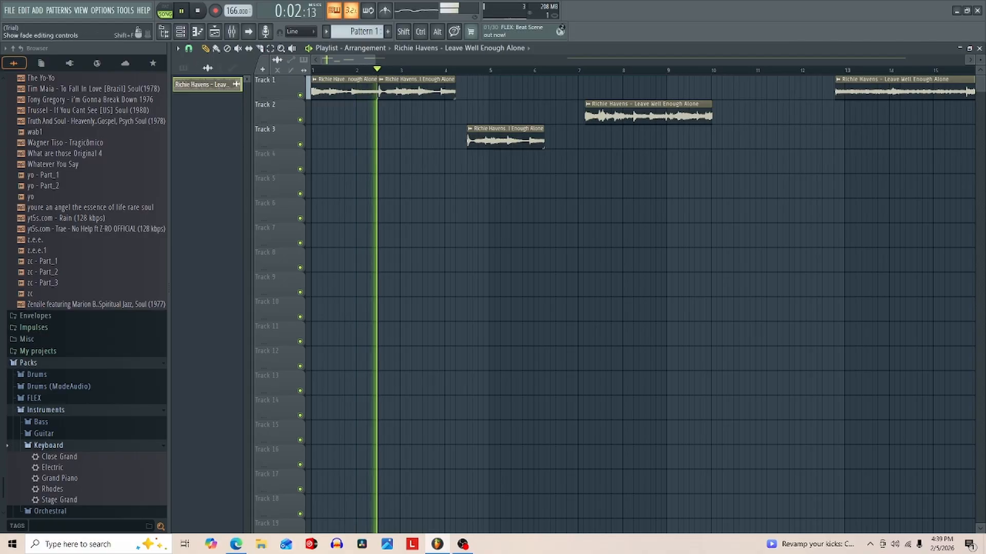
{"action": "left_click_drag", "start_coordinate": [544, 140], "coordinate": [456, 139]}
{"action": "key", "text": "space"}
{"action": "key", "text": "space"}
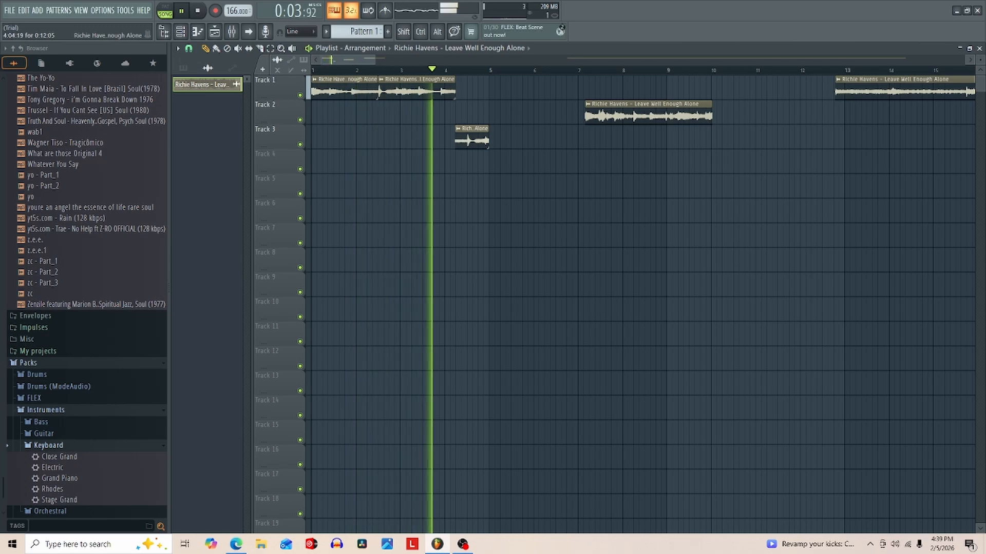
{"action": "key", "text": "space"}
{"action": "key", "text": "space"}
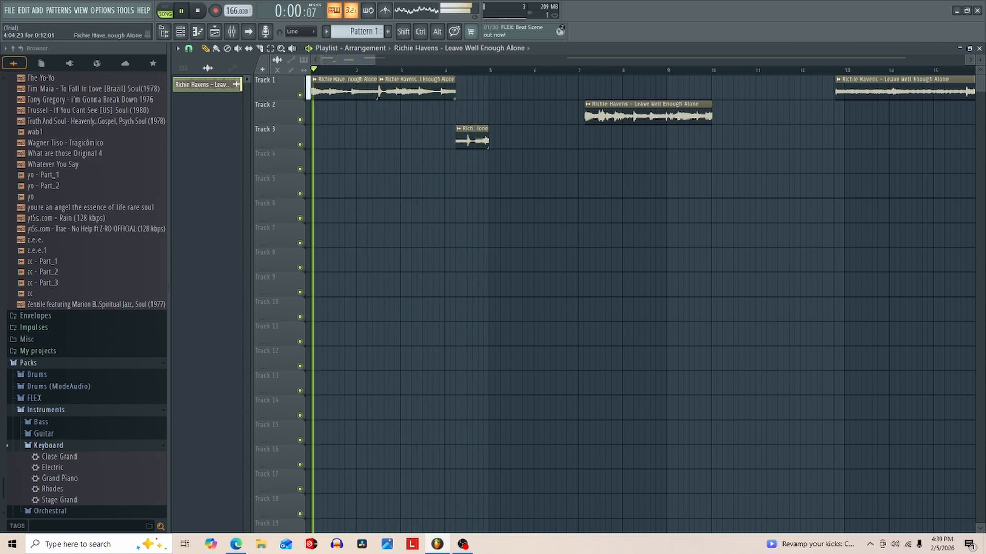
{"action": "mouse_move", "coordinate": [456, 139]}
{"action": "left_mouse_down"}
{"action": "mouse_move", "coordinate": [467, 139]}
{"action": "mouse_move", "coordinate": [456, 139]}
{"action": "left_mouse_up"}
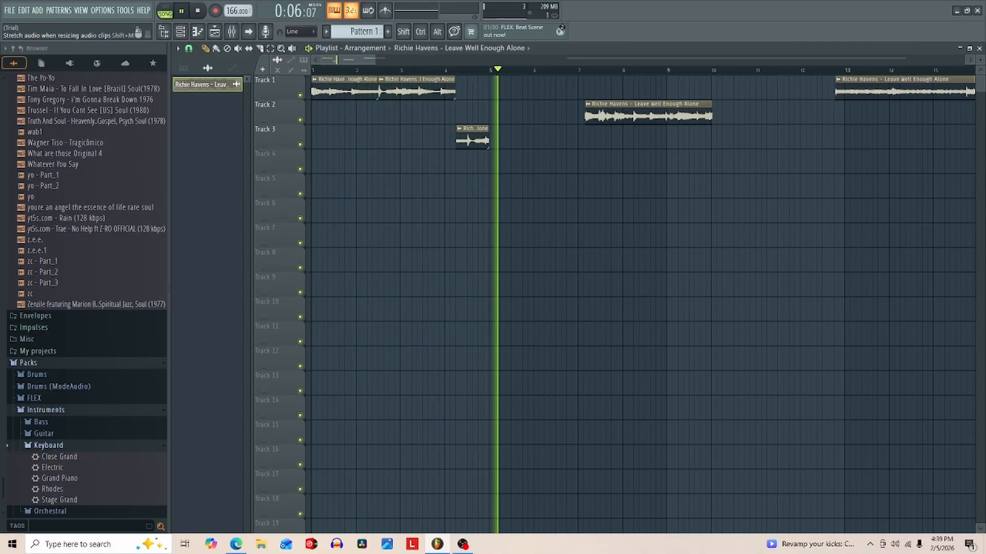
- Set the project tempo to 175 BPM and play back the chopped loop
{"action": "key", "text": "space"}
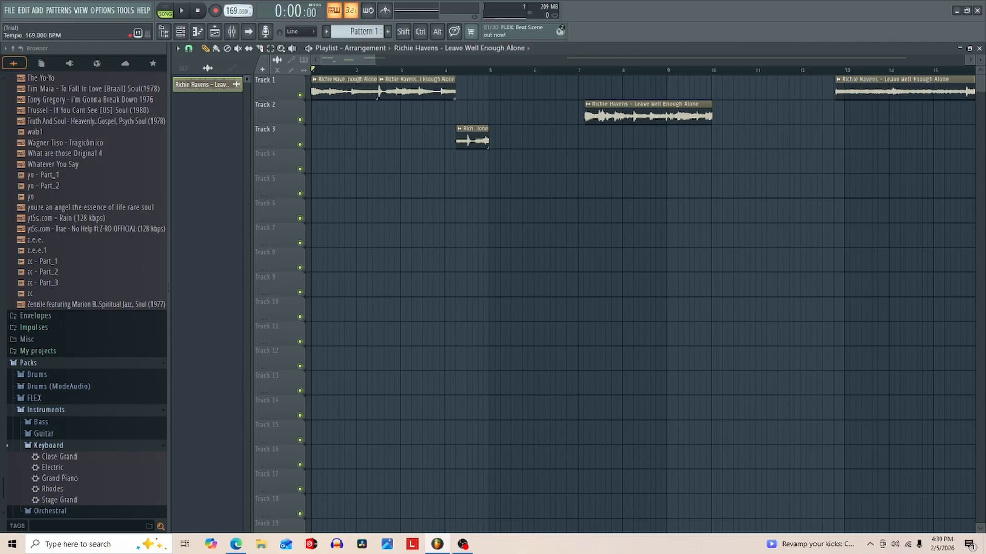
{"action": "key", "text": "space"}
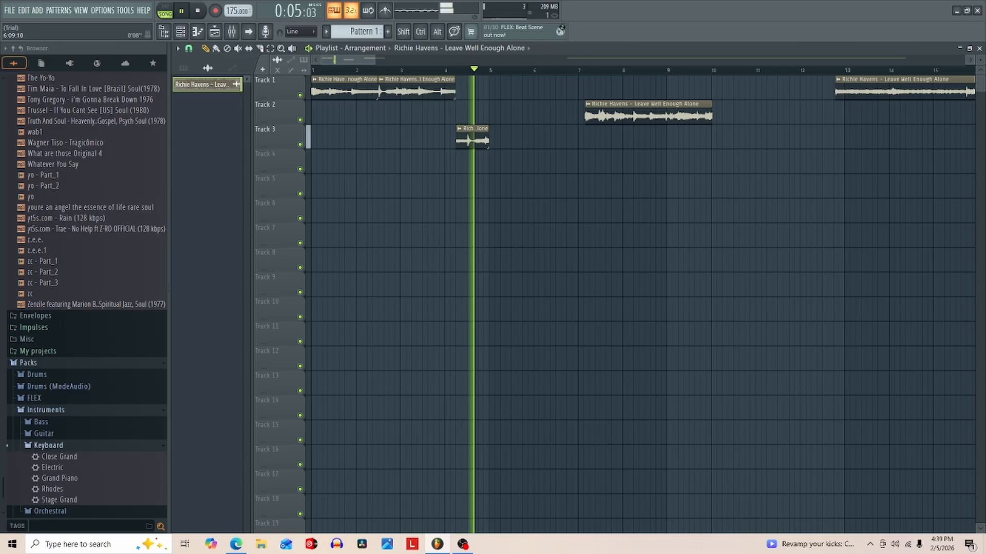
{"action": "key", "text": "space"}
{"action": "key", "text": "space"}
{"action": "key", "text": "space"}
- Set the playlist snap to Bar and select the time range from bar 1 to bar 5
{"action": "key", "text": "F5"}
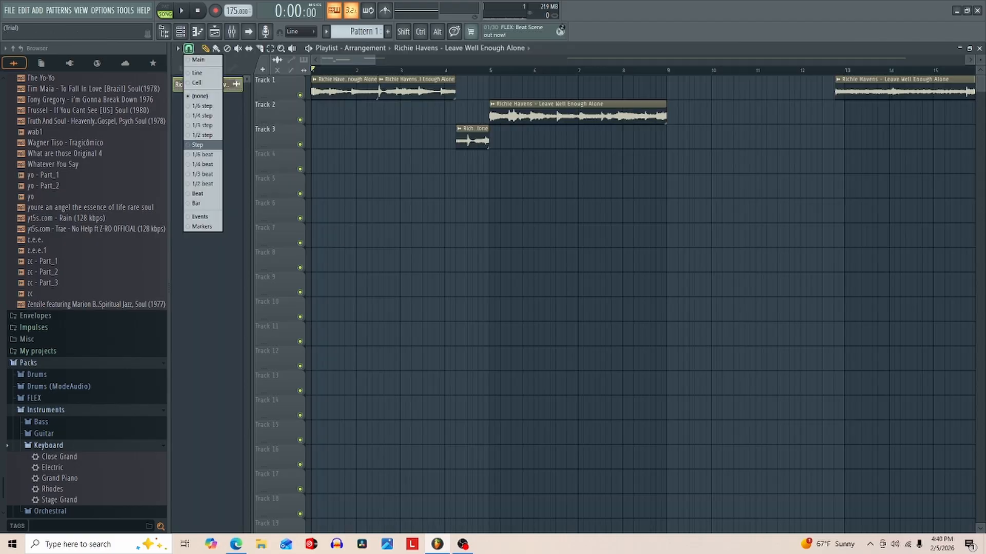
{"action": "left_click", "coordinate": [204, 204]}
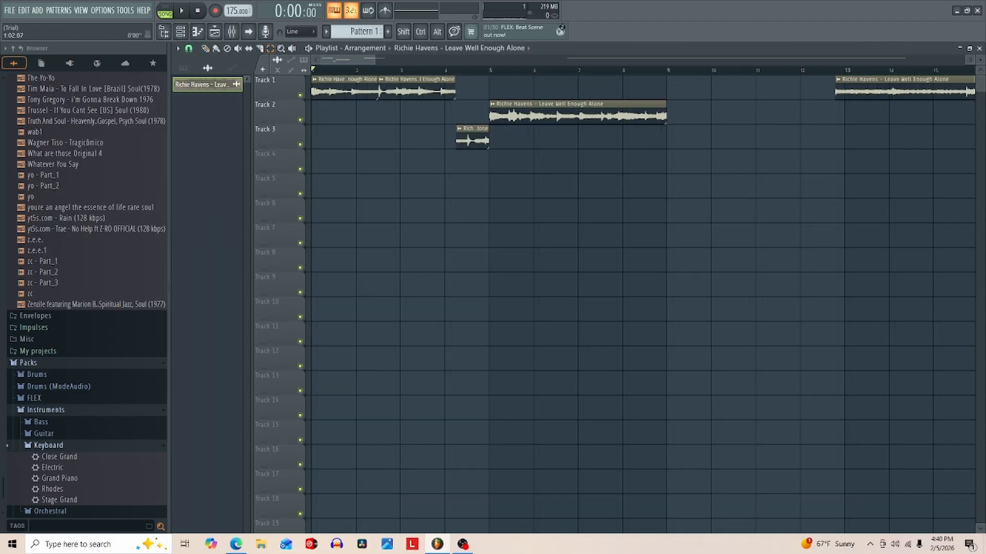
{"action": "left_click_drag", "start_coordinate": [312, 70], "coordinate": [490, 70]}
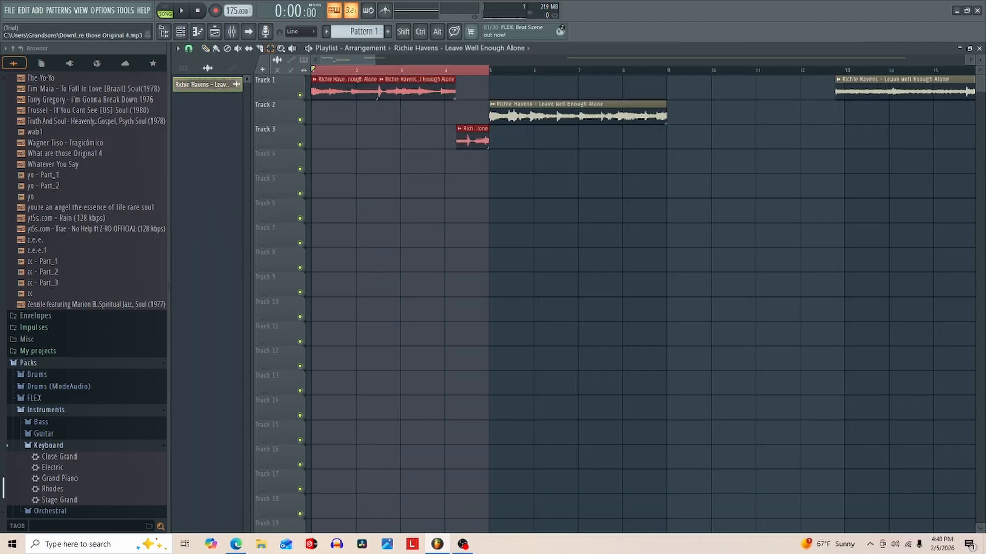
- Browse the artist drumkits' Hi-Hats-A folder, audition hats and open THE MOMENT HAT 2 (1) in a new channel
{"action": "scroll", "coordinate": [98, 218], "scroll_direction": "up", "scroll_amount": 6}
{"action": "scroll", "coordinate": [97, 295], "scroll_direction": "up", "scroll_amount": 15}
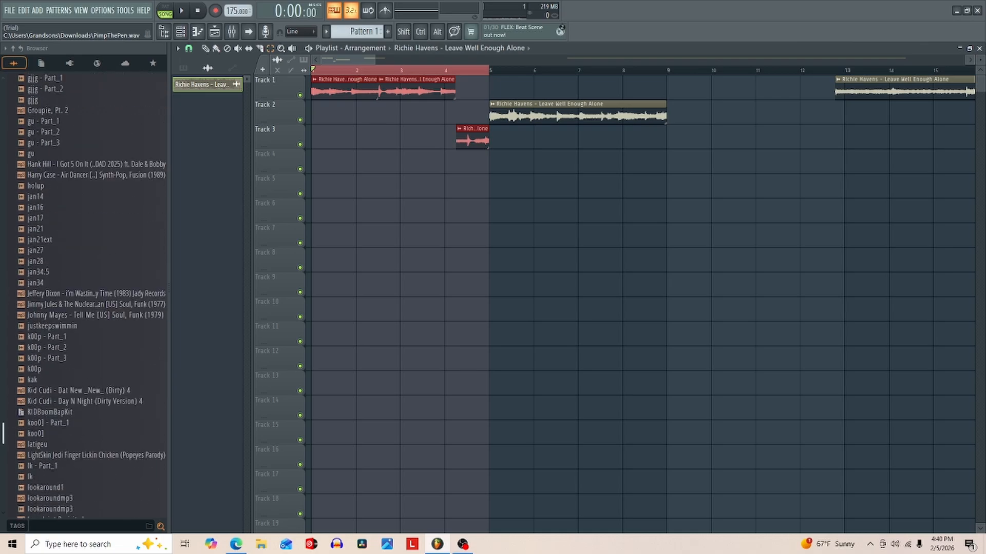
{"action": "left_click_drag", "start_coordinate": [4, 434], "coordinate": [4, 85]}
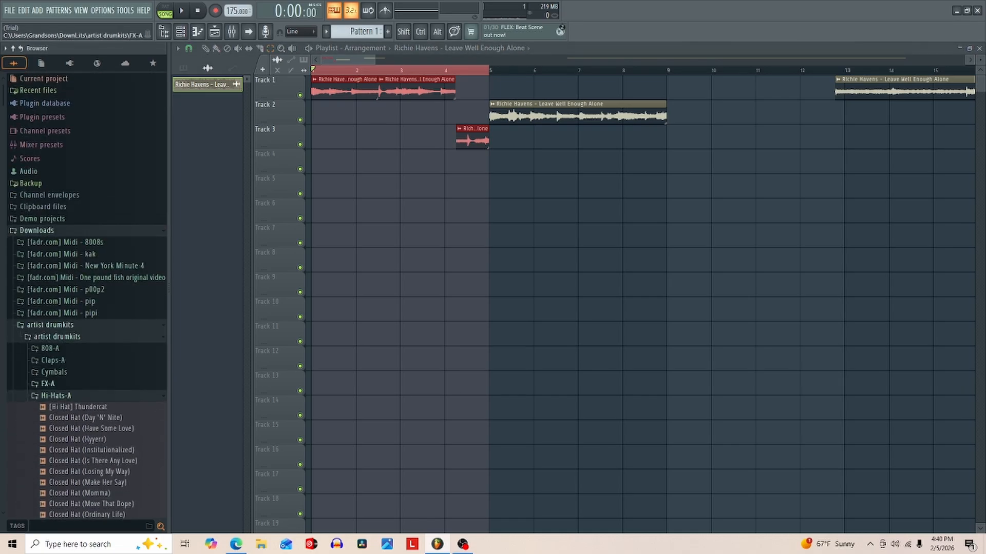
{"action": "scroll", "coordinate": [97, 355], "scroll_direction": "down", "scroll_amount": 10}
{"action": "scroll", "coordinate": [98, 353], "scroll_direction": "down", "scroll_amount": 15}
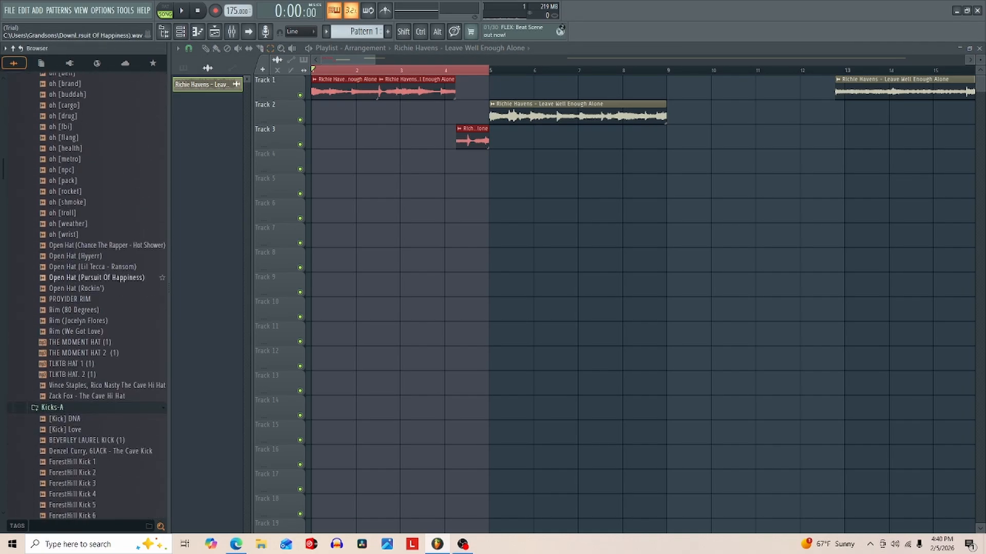
{"action": "left_click", "coordinate": [76, 461]}
{"action": "left_click", "coordinate": [70, 429]}
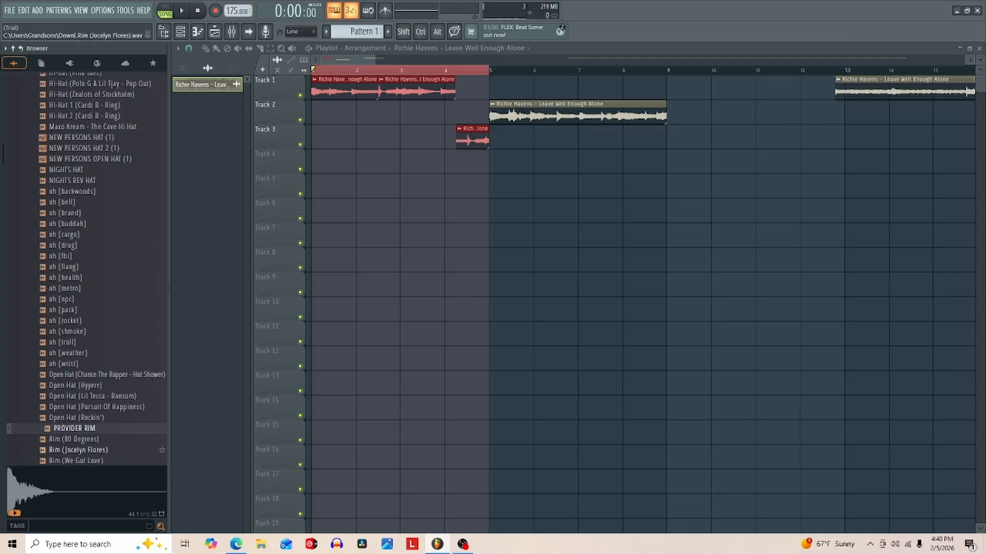
{"action": "scroll", "coordinate": [87, 386], "scroll_direction": "down", "scroll_amount": 6}
{"action": "left_click", "coordinate": [87, 289]}
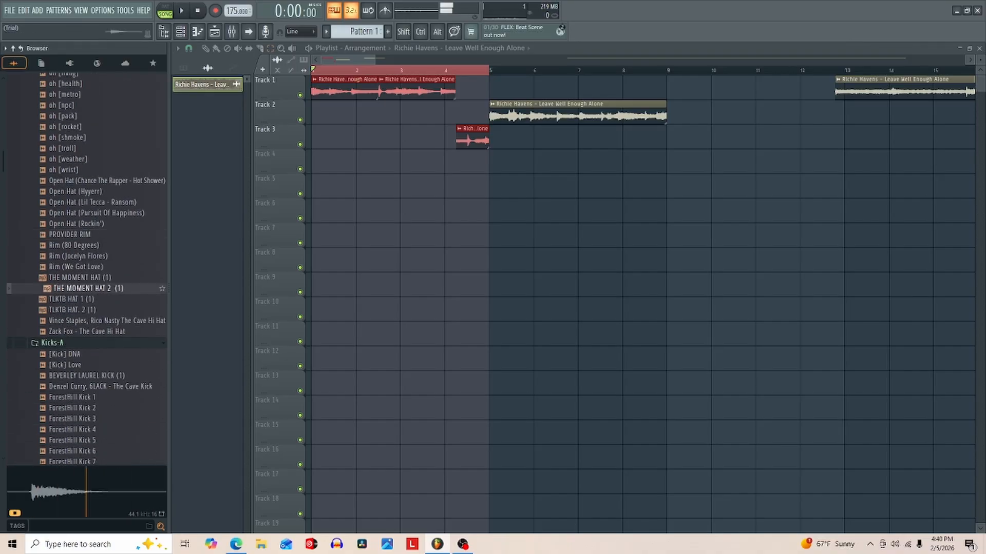
{"action": "right_click", "coordinate": [89, 288]}
{"action": "left_click", "coordinate": [128, 304]}
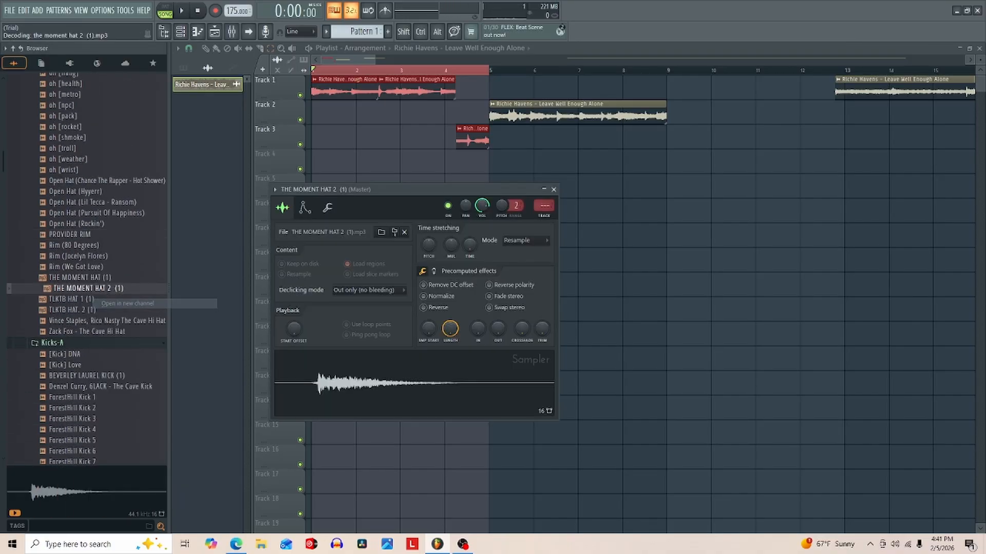
- Load ForestHill Kick 6 and Snare (911) into new channels and place Snare (911) at bar 2 on Track 4
{"action": "scroll", "coordinate": [77, 300], "scroll_direction": "down", "scroll_amount": 8}
{"action": "left_click", "coordinate": [77, 192]}
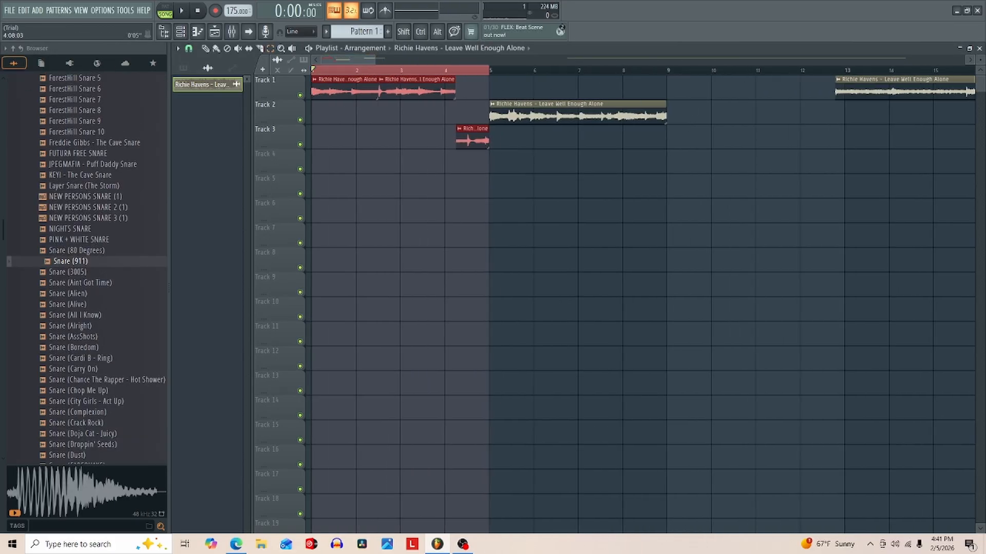
{"action": "left_click", "coordinate": [460, 48]}
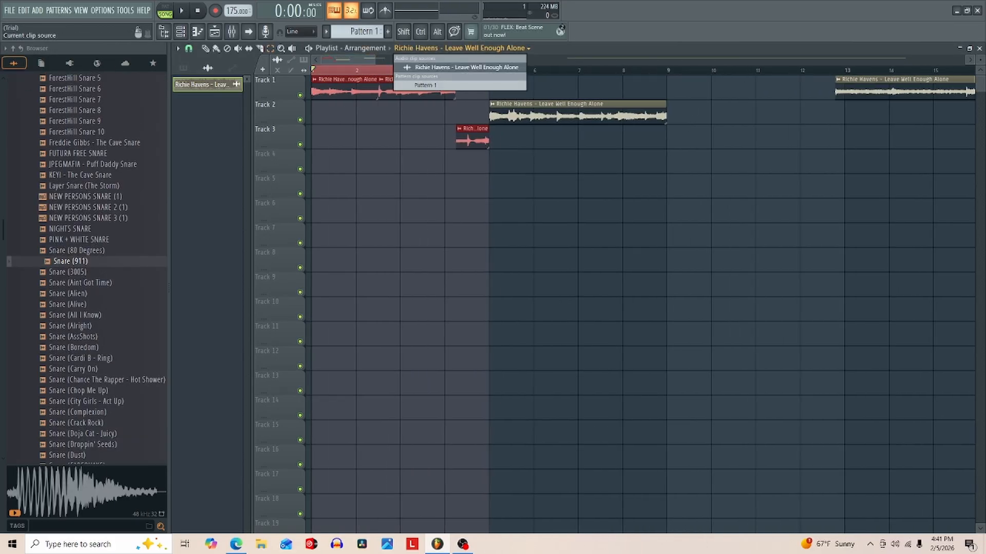
{"action": "left_click", "coordinate": [333, 162]}
{"action": "left_click_drag", "start_coordinate": [71, 261], "coordinate": [331, 163]}
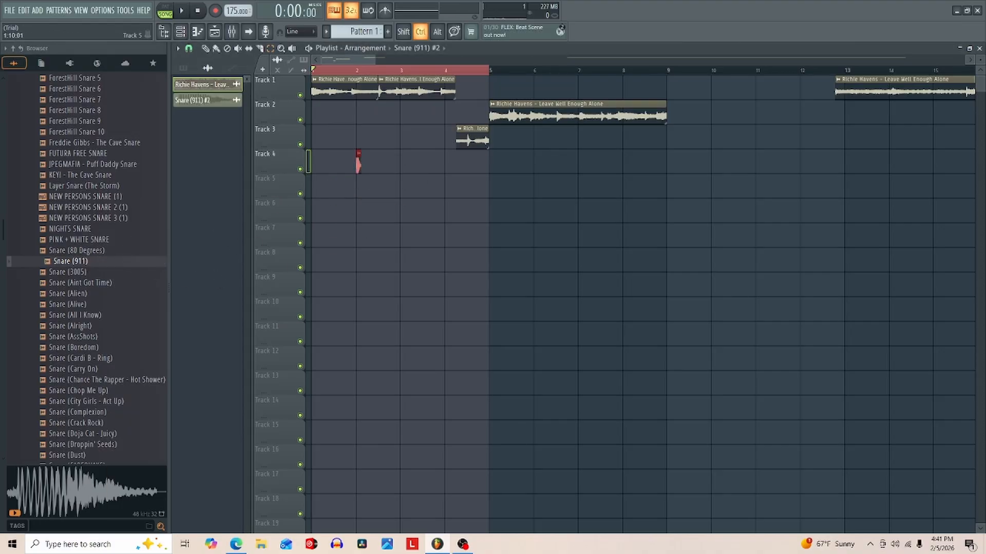
- Close the playlist and show all channels in the channel rack
{"action": "left_click", "coordinate": [979, 48]}
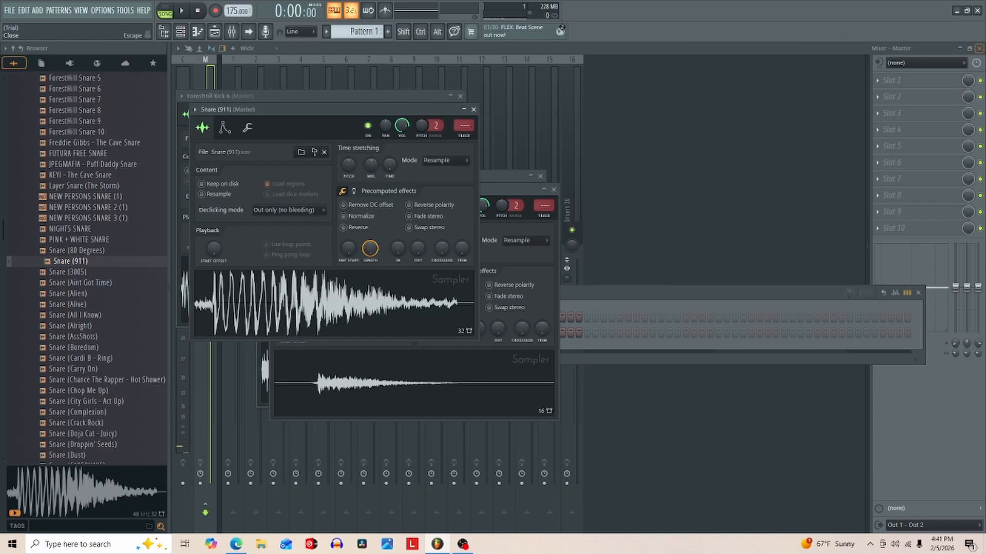
{"action": "key", "text": "F6"}
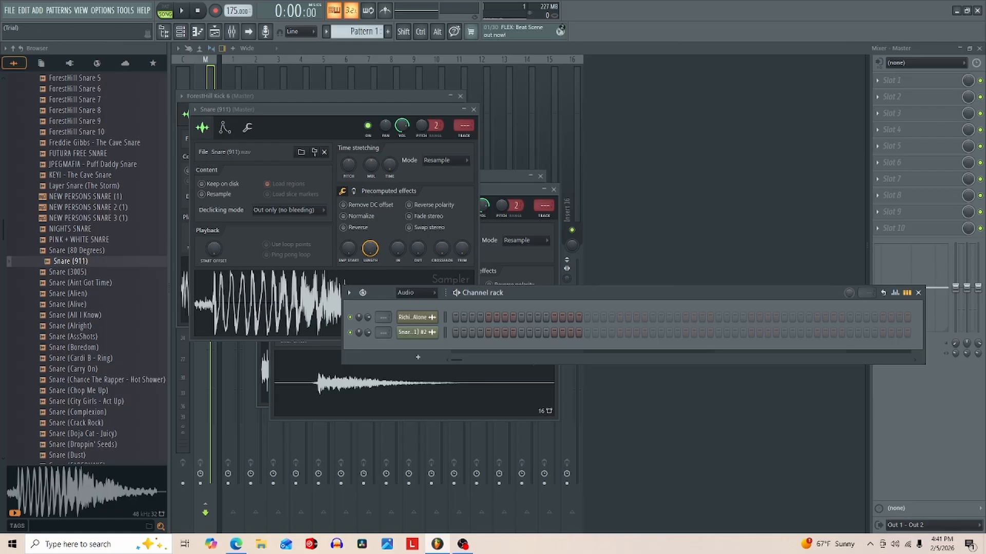
{"action": "left_click", "coordinate": [416, 293]}
{"action": "left_click", "coordinate": [417, 302]}
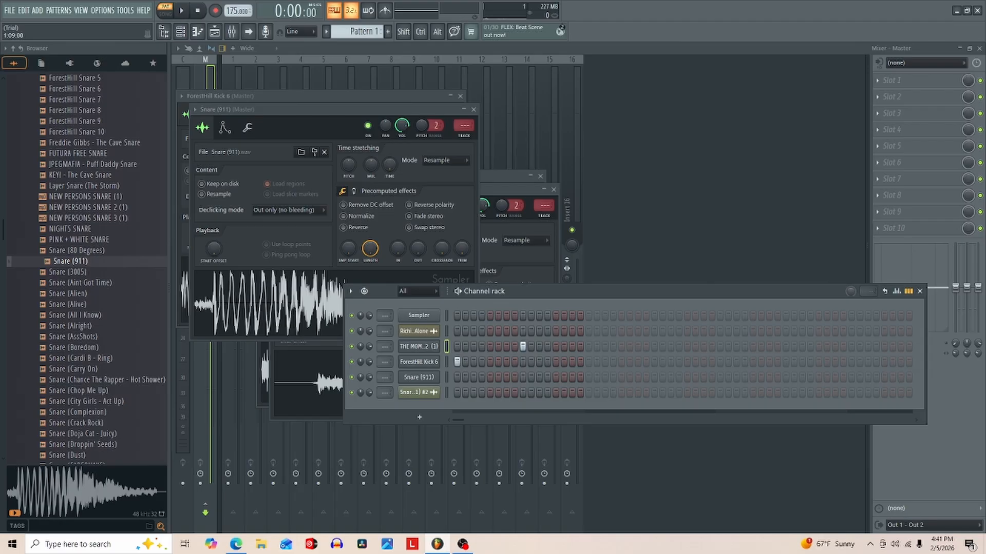
- Play the pattern and put a Snare (911) hit on step 9 in place of the hat hit
{"action": "key", "text": "space"}
{"action": "key", "text": "space"}
{"action": "key", "text": "space"}
{"action": "left_click", "coordinate": [523, 378]}
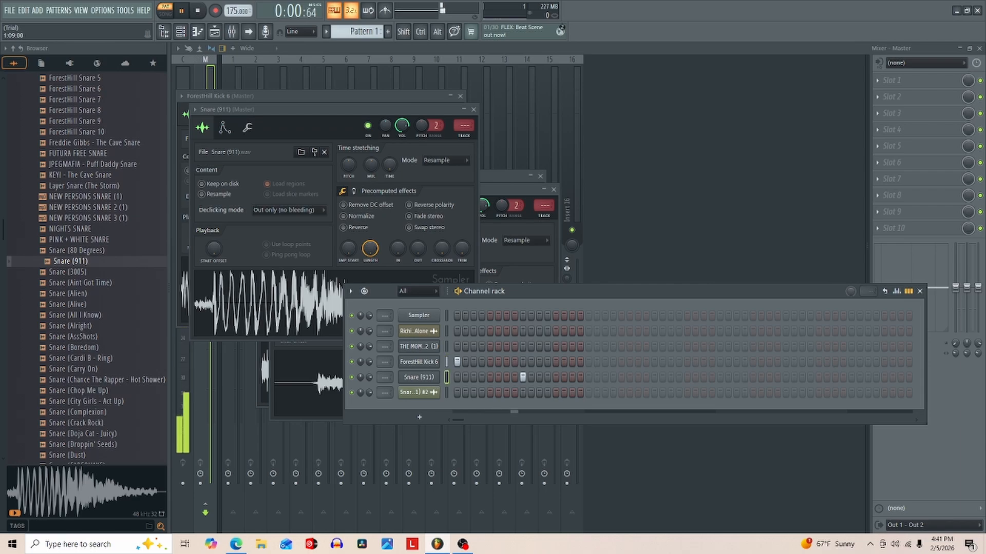
- Add ForestHill Kick 6 hits on steps 13 and 17, clearing the trial hit on step 15
{"action": "left_click", "coordinate": [588, 362]}
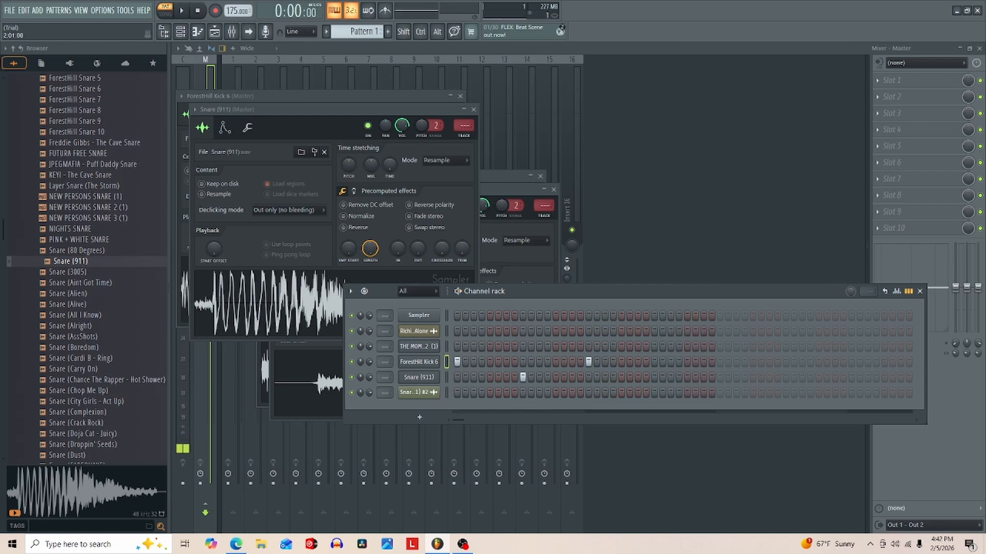
{"action": "left_click", "coordinate": [572, 362]}
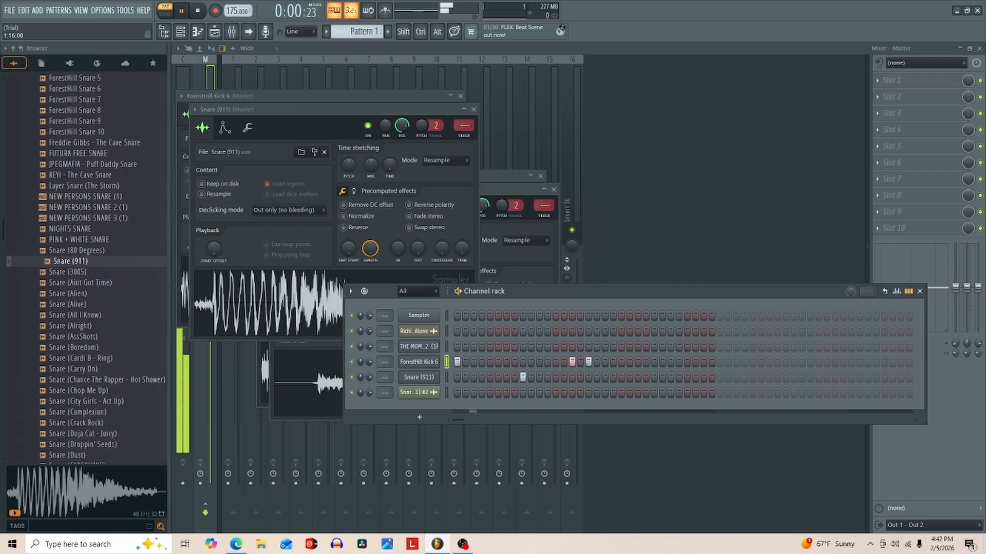
{"action": "right_click", "coordinate": [572, 362]}
{"action": "right_click", "coordinate": [588, 362]}
{"action": "key", "text": "space"}
- Add a Snare (911) hit on step 25 and a ForestHill Kick 6 hit on step 29 while auditioning the pattern
{"action": "key", "text": "space"}
{"action": "left_click", "coordinate": [589, 362]}
{"action": "left_click", "coordinate": [556, 362]}
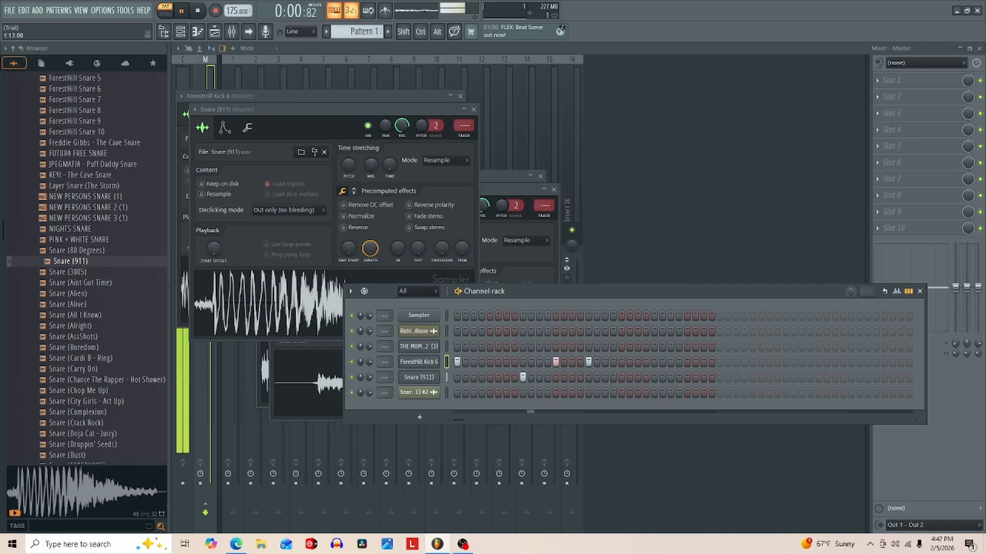
{"action": "key", "text": "space"}
{"action": "key", "text": "space"}
{"action": "left_click", "coordinate": [654, 377]}
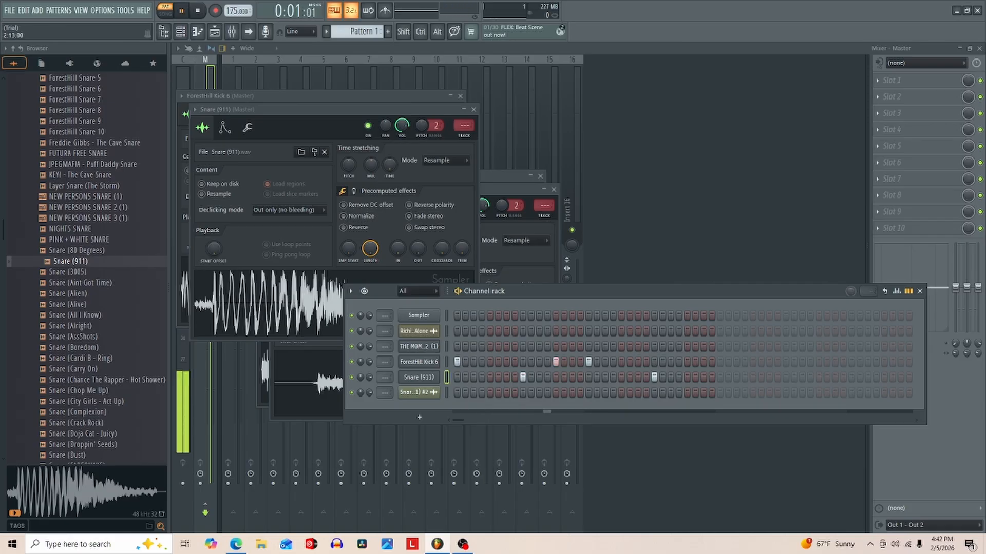
{"action": "left_click", "coordinate": [687, 362]}
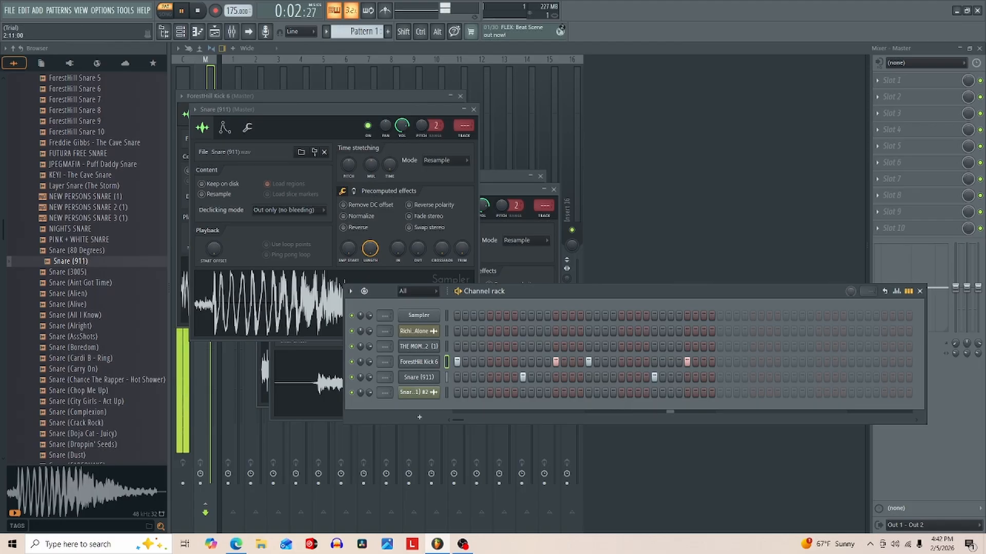
{"action": "key", "text": "space"}
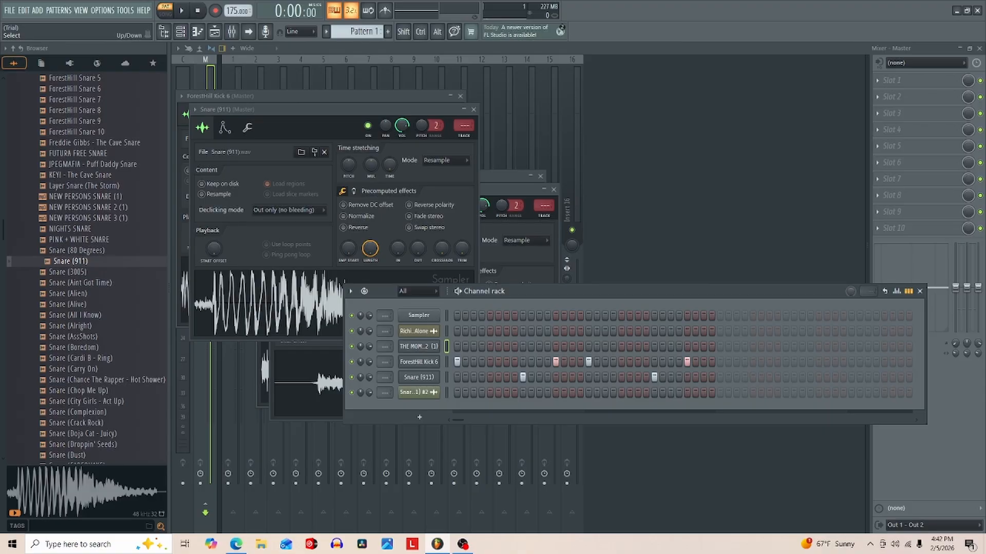
- Record evenly spaced C5 notes live for THE MOMENT HAT 2 (1) over the kick and snare
{"action": "key", "text": "space"}
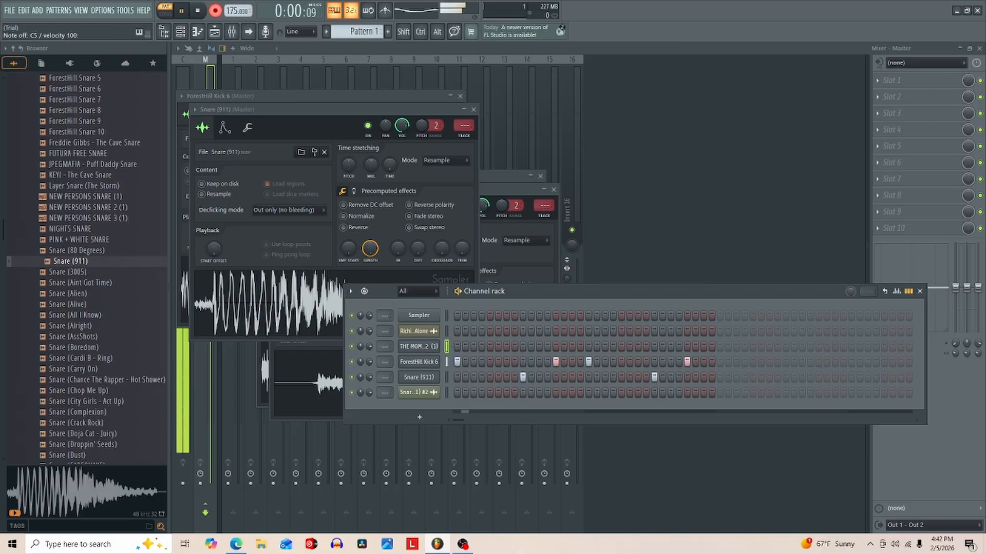
{"action": "key", "text": "q"}
{"action": "key", "text": "q"}
{"action": "key", "text": "q"}
{"action": "key", "text": "q"}
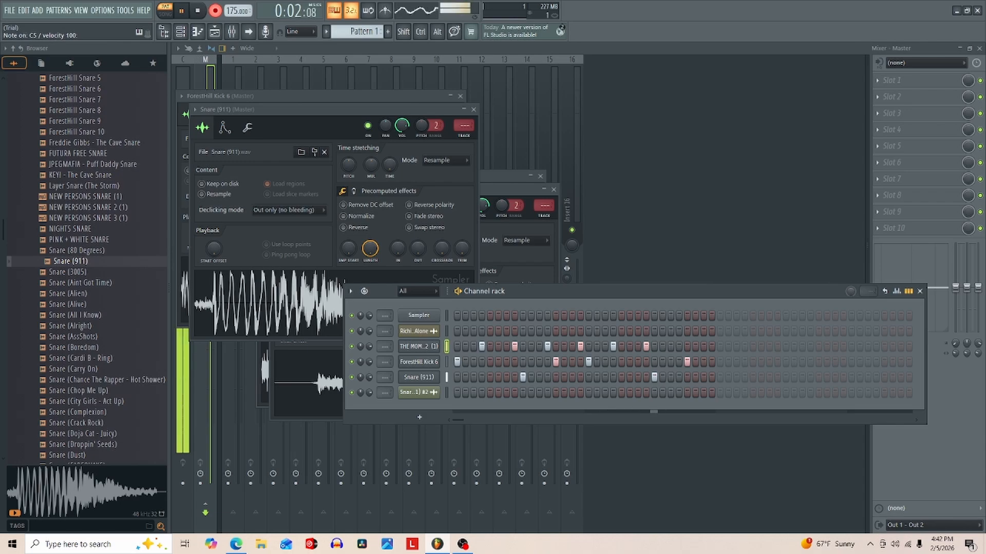
{"action": "key", "text": "space"}
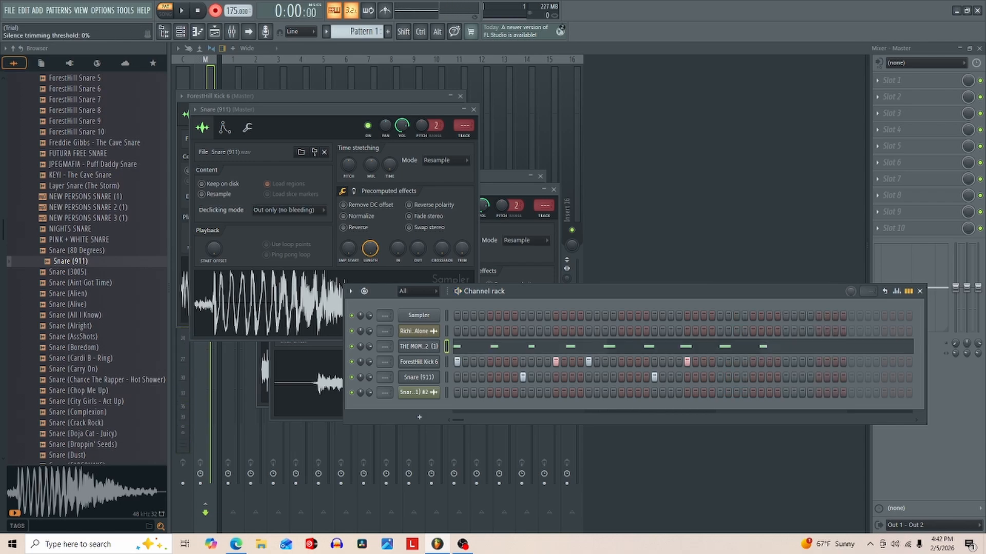
- Remove the extra hat note past the end of bar 2 in the piano roll, play the pattern and close the piano roll
{"action": "key", "text": "F7"}
{"action": "key", "text": "space"}
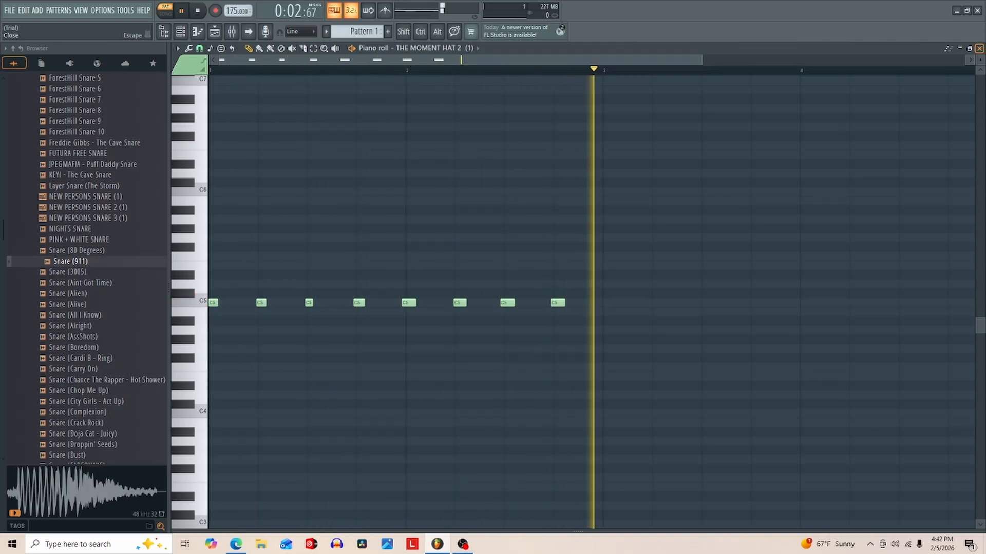
{"action": "left_click", "coordinate": [980, 49]}
{"action": "key", "text": "space"}
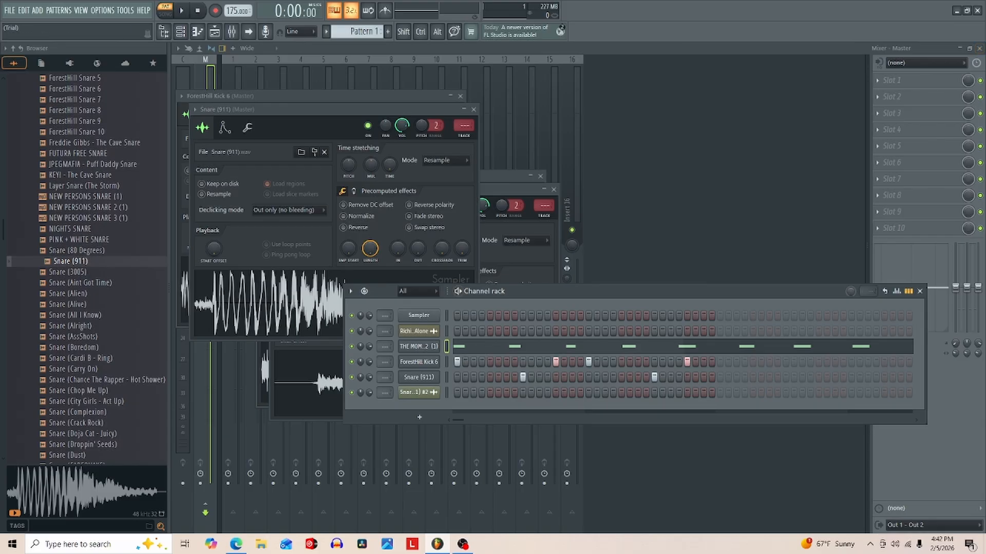
- Place Pattern 1 on Track 4 at bars 1 and 3 of the playlist and play the arrangement in song mode
{"action": "left_click", "coordinate": [164, 31]}
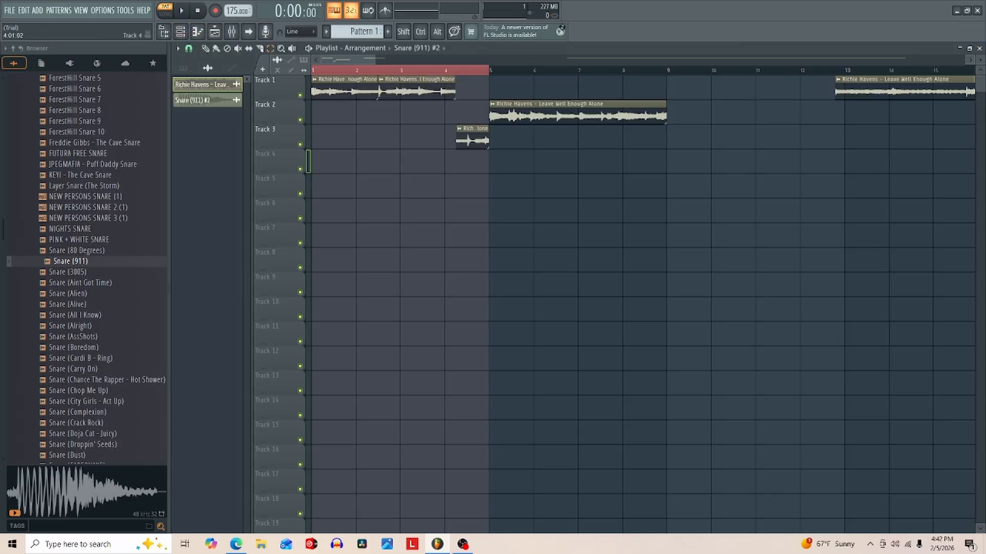
{"action": "left_click", "coordinate": [416, 47]}
{"action": "left_click", "coordinate": [427, 95]}
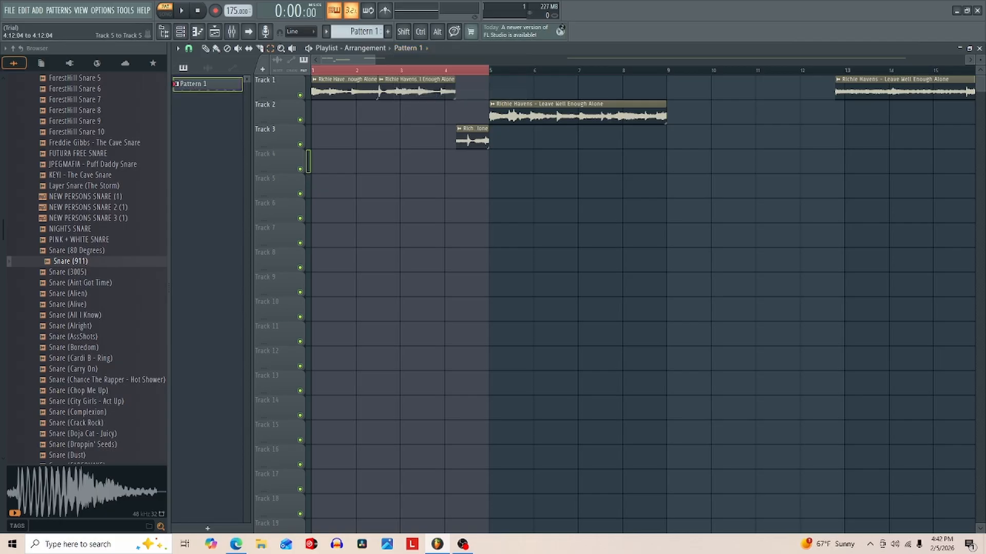
{"action": "left_click_drag", "start_coordinate": [468, 212], "coordinate": [335, 160]}
{"action": "key", "text": "space"}
{"action": "key", "text": "l"}
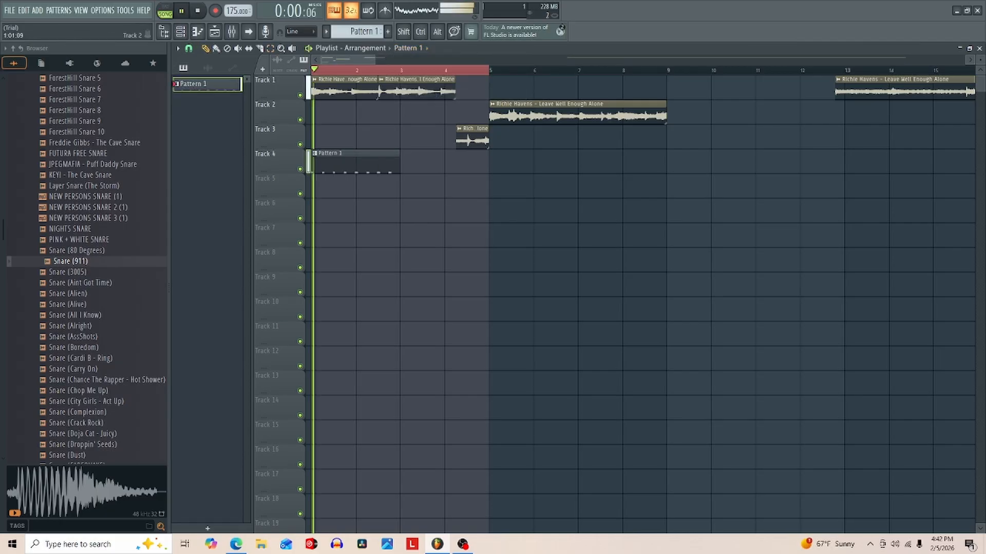
{"action": "left_click", "coordinate": [419, 163]}
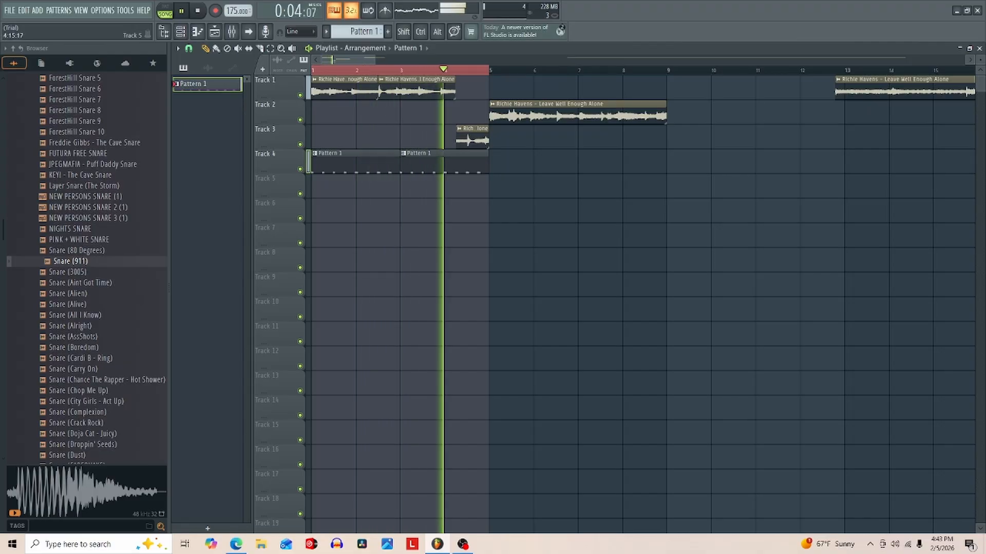
{"action": "key", "text": "space"}
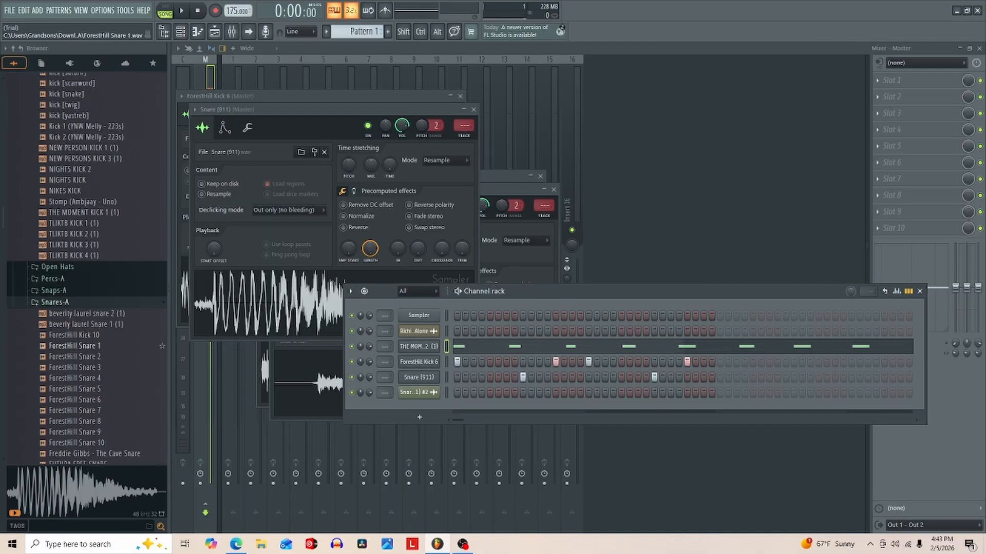
- Audition other kicks, replace ForestHill Kick 6 with Kick (Day 'N' Nite) and play the song
{"action": "scroll", "coordinate": [77, 332], "scroll_direction": "up", "scroll_amount": 1}
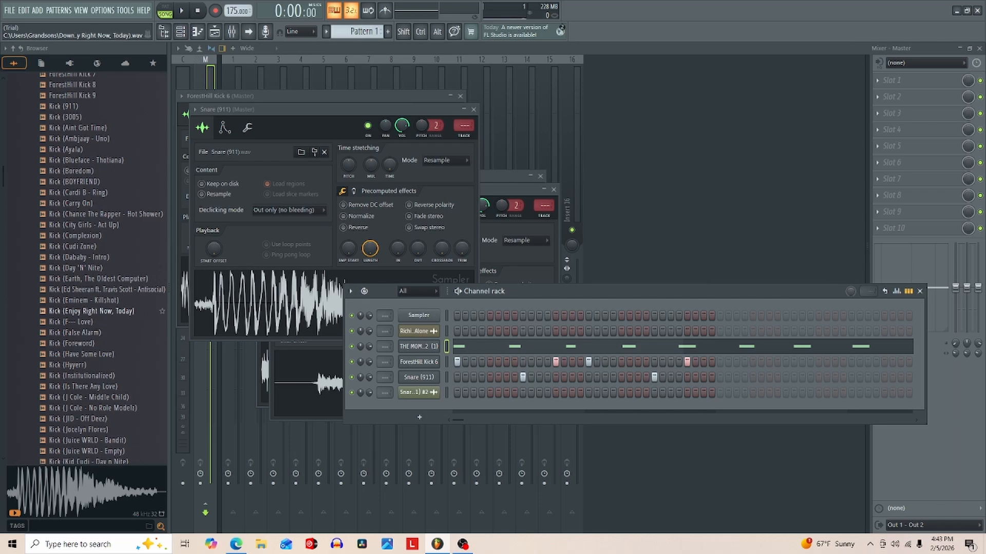
{"action": "left_click", "coordinate": [98, 278]}
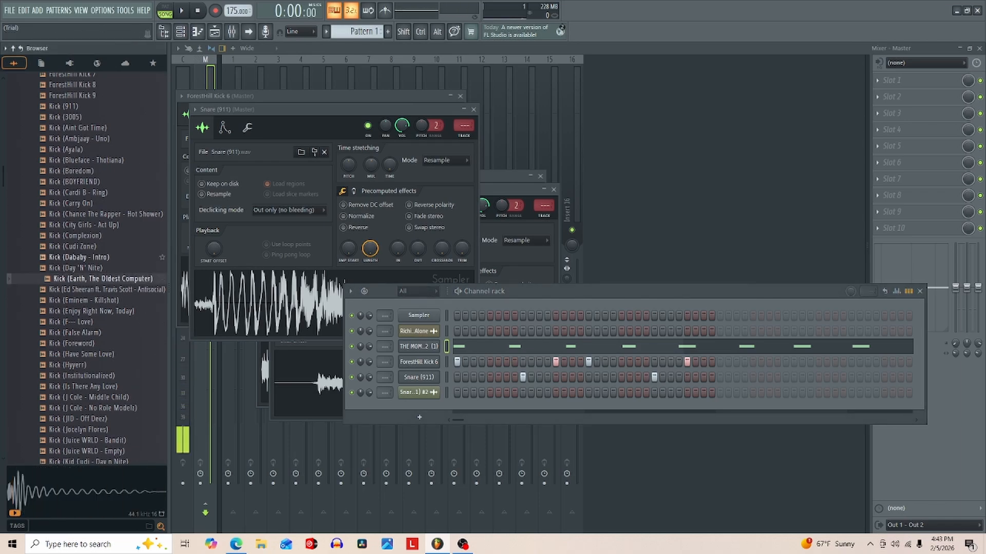
{"action": "left_click", "coordinate": [80, 268]}
{"action": "left_click_drag", "start_coordinate": [80, 268], "coordinate": [406, 362]}
{"action": "key", "text": "space"}
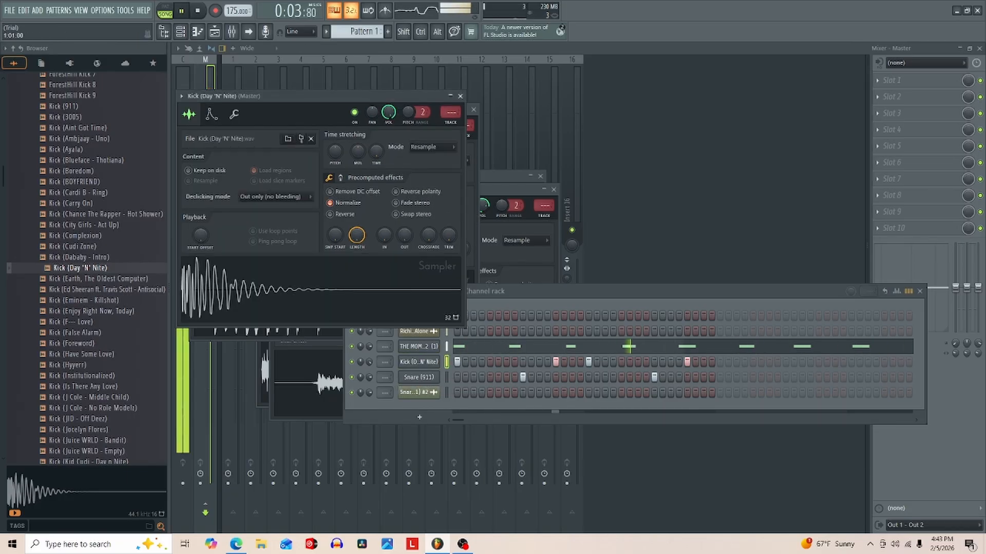
- Normalize the Snare (911) sample and play the arrangement in the playlist
{"action": "left_click", "coordinate": [419, 377]}
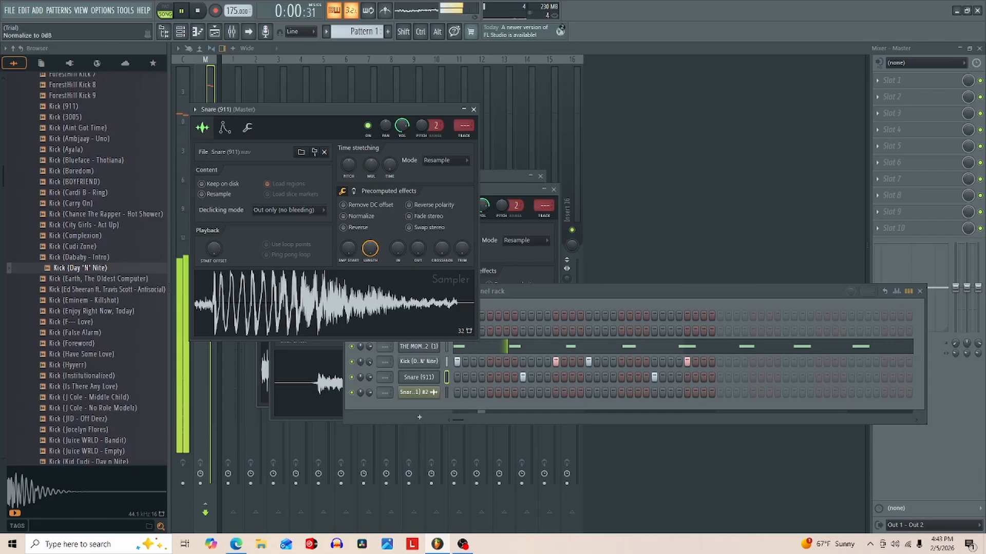
{"action": "left_click", "coordinate": [343, 216]}
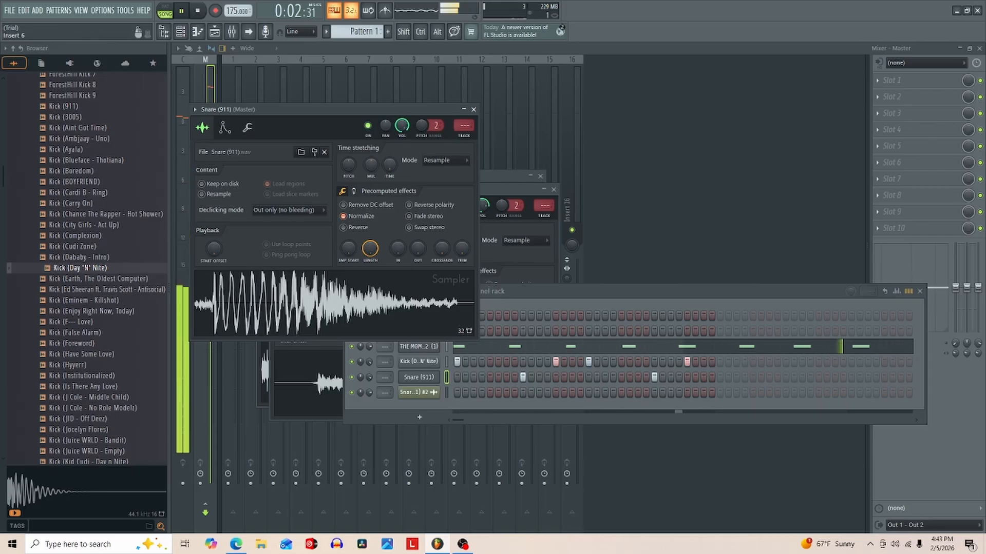
{"action": "key", "text": "F5"}
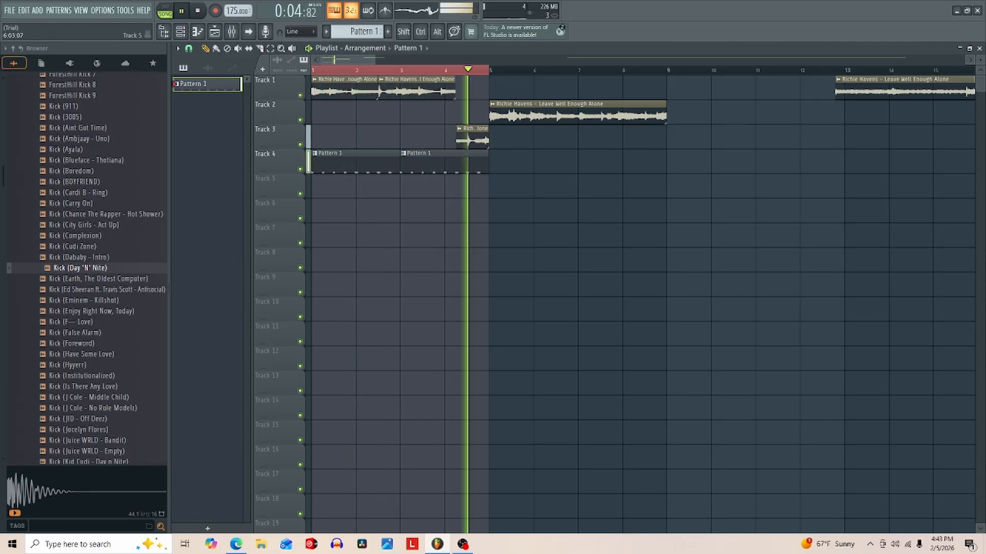
{"action": "key", "text": "space"}
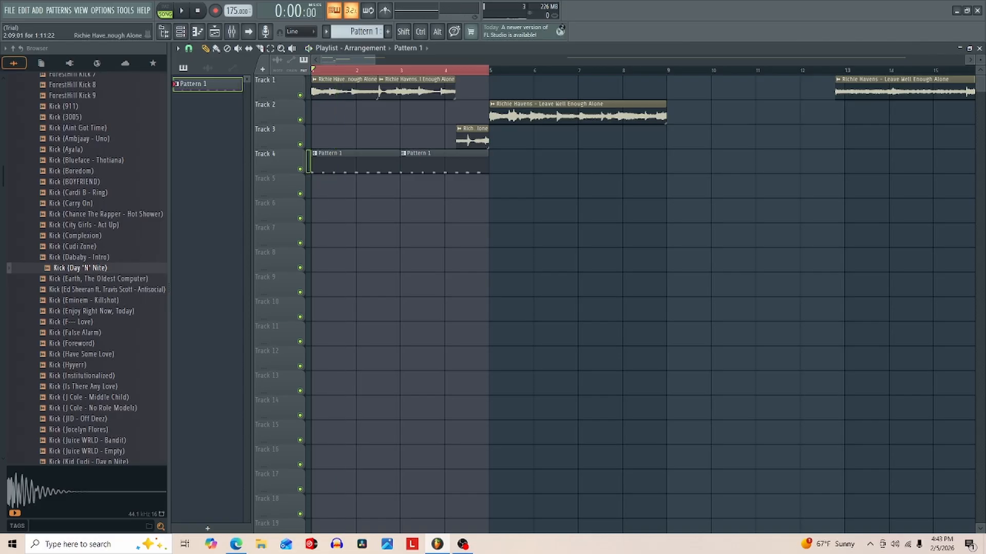
- Clear the time selection and make the Track 2 clip unique as a sample, saved as Richie Havens - Leave Well Enough Alone - Part_1
{"action": "key", "text": "ctrl+d"}
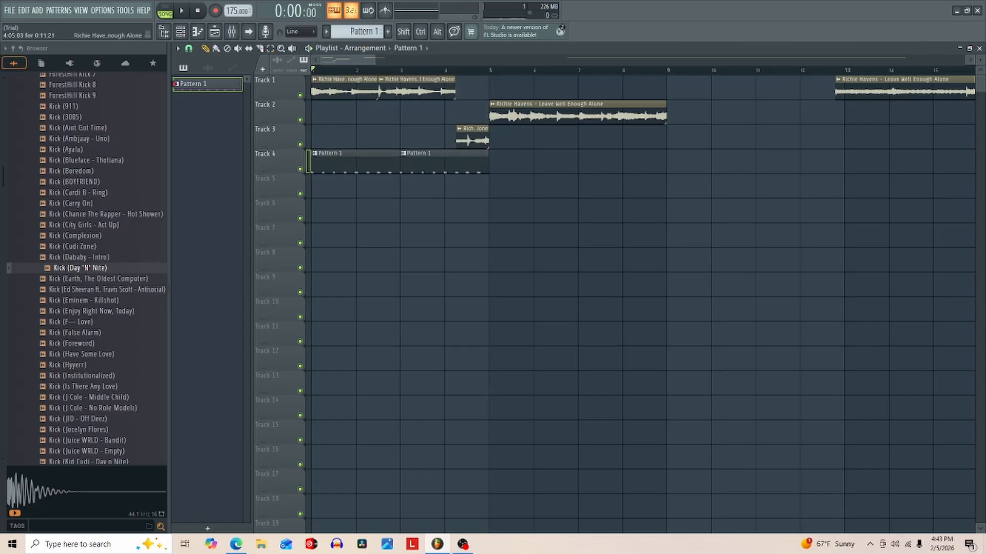
{"action": "left_click", "coordinate": [492, 104]}
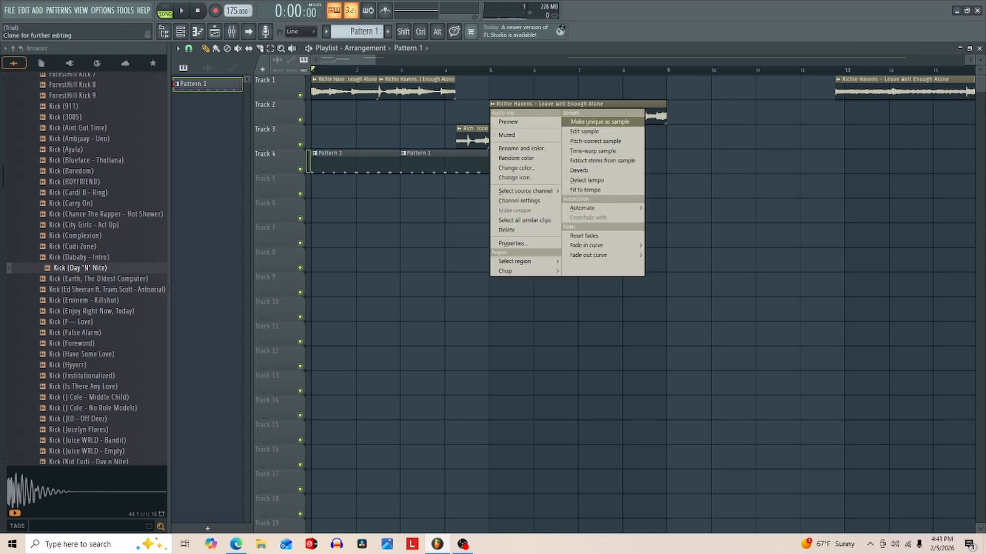
{"action": "left_click", "coordinate": [599, 121]}
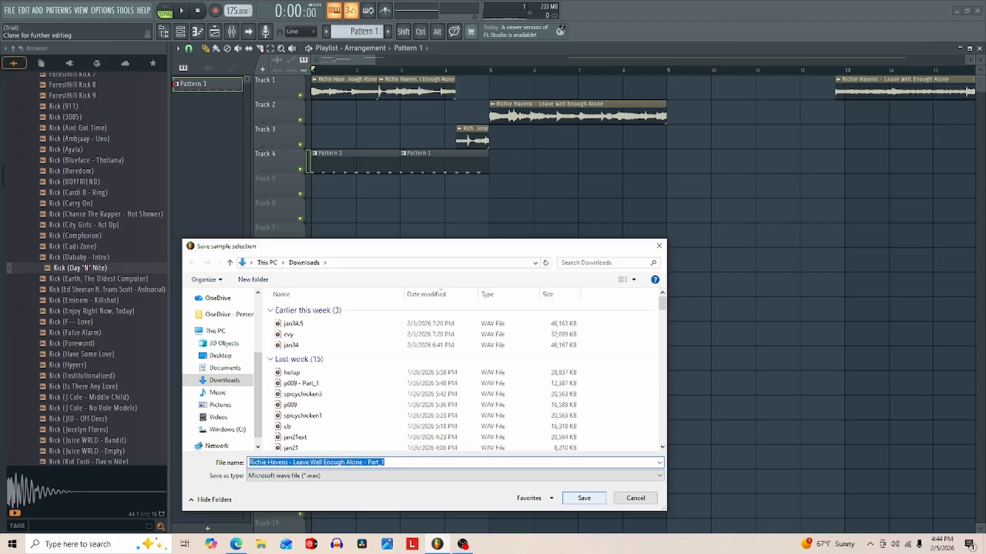
{"action": "key", "text": "Return"}
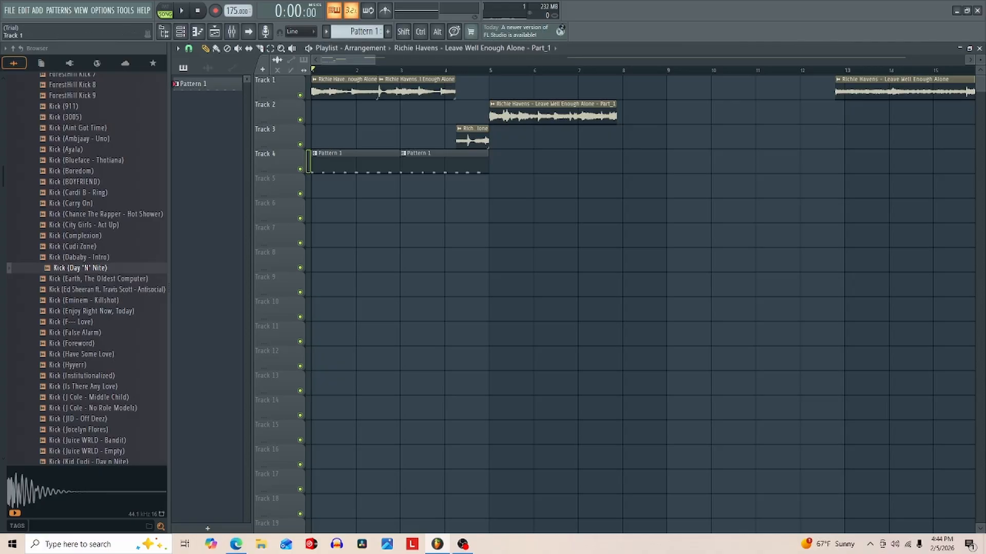
- Turn off the playlist snap and stretch the Part_1 clip on Track 2 to end at bar 9
{"action": "left_click", "coordinate": [178, 48]}
{"action": "left_click", "coordinate": [189, 49]}
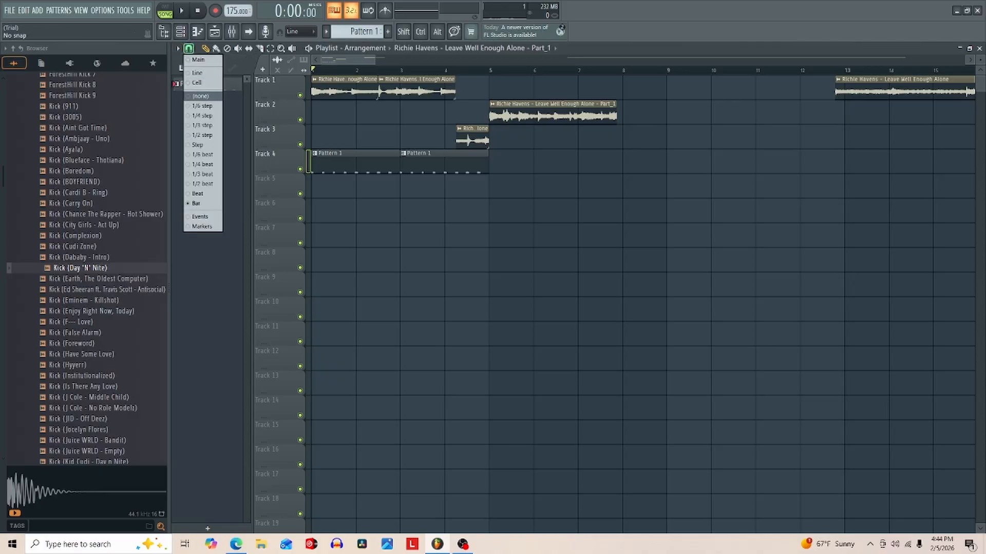
{"action": "left_click", "coordinate": [201, 96]}
{"action": "left_click_drag", "start_coordinate": [616, 116], "coordinate": [659, 116]}
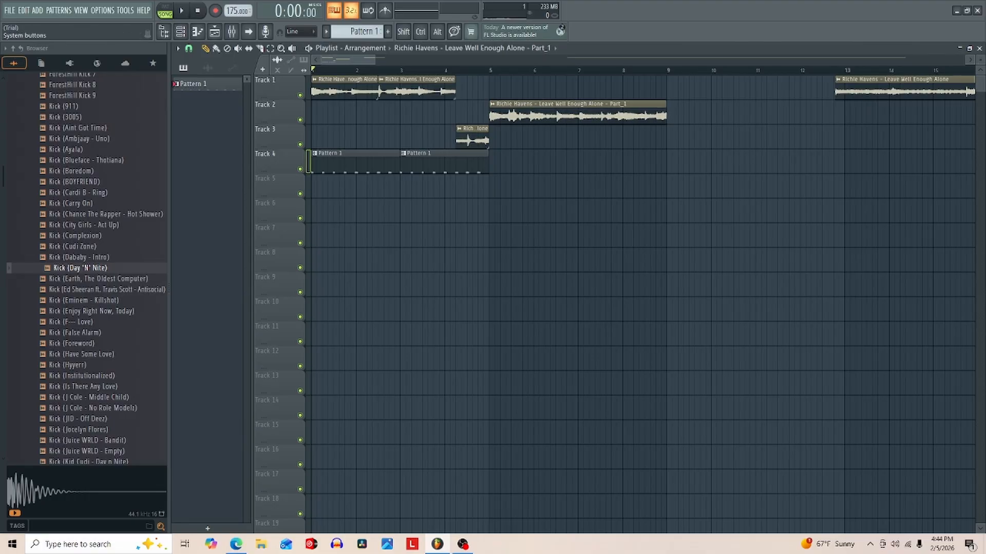
- Show all channels in the channel rack and open the Part_1 audio clip's channel settings during playback
{"action": "left_click", "coordinate": [979, 47]}
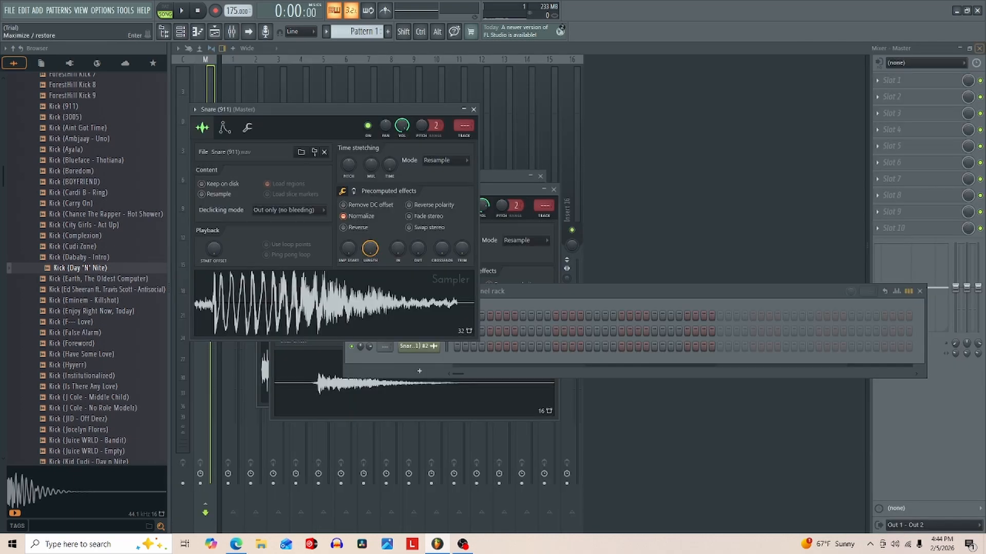
{"action": "left_click", "coordinate": [642, 291]}
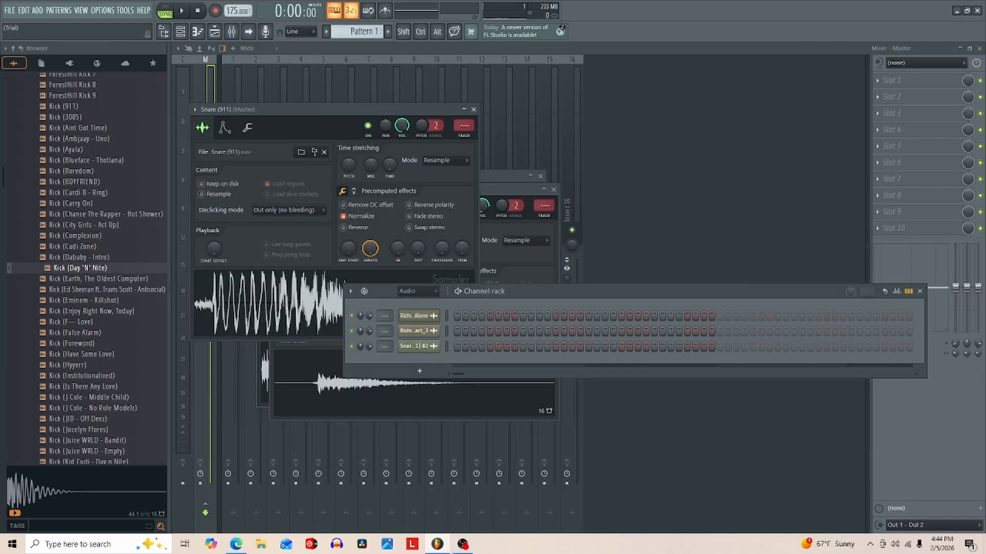
{"action": "left_click", "coordinate": [418, 292]}
{"action": "left_click", "coordinate": [418, 303]}
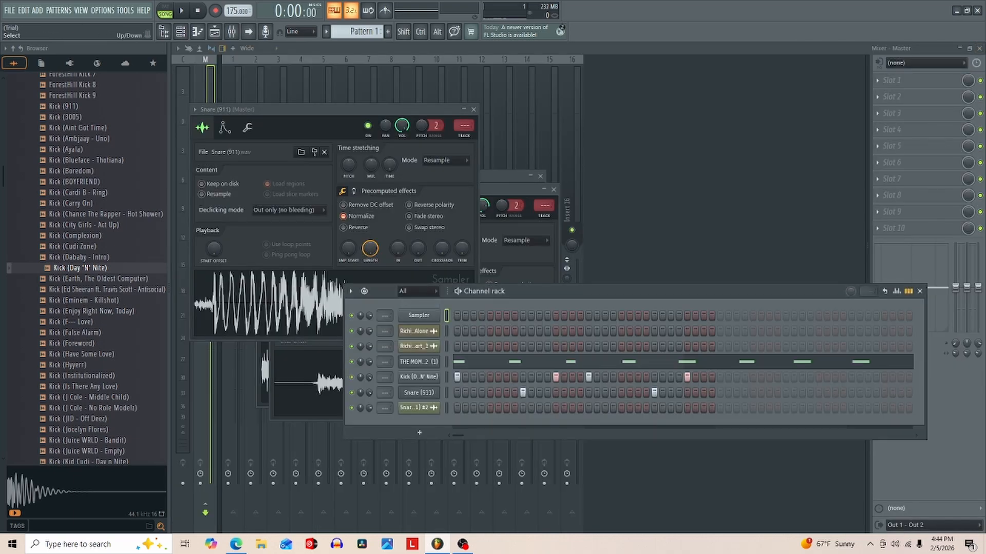
{"action": "key", "text": "space"}
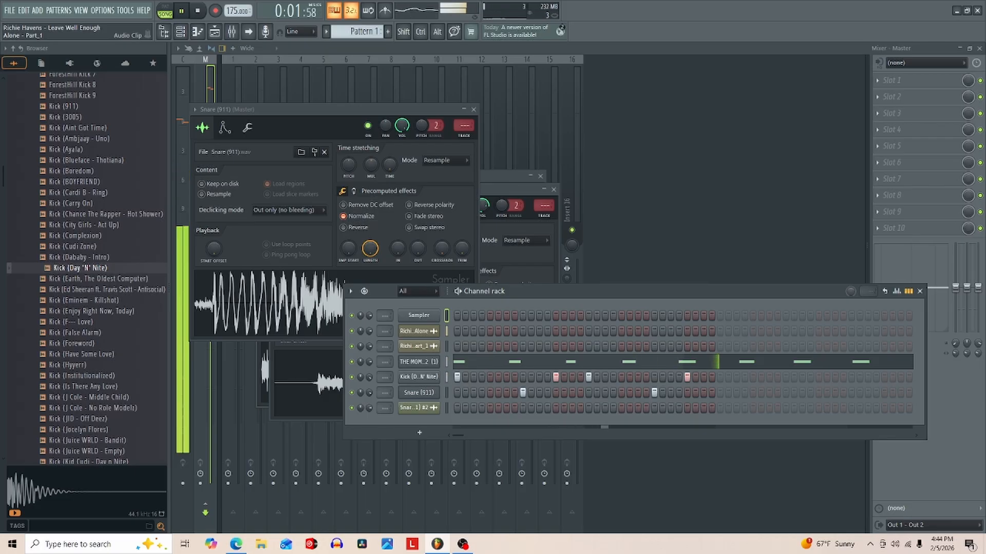
{"action": "left_click", "coordinate": [419, 346]}
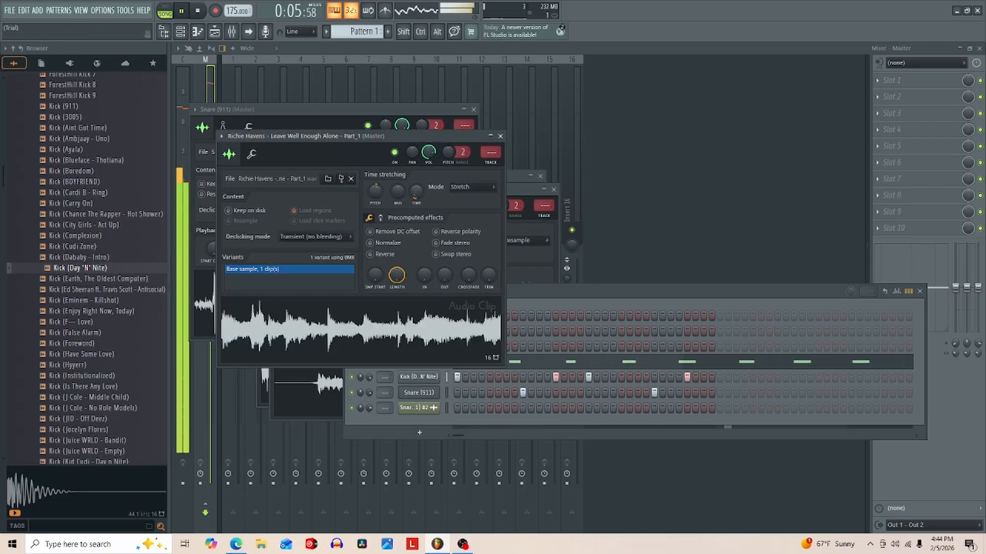
- Play the arrangement from the start in the playlist to hear the drums against the sample loop
{"action": "left_click", "coordinate": [375, 433]}
{"action": "key", "text": "space"}
{"action": "key", "text": "space"}
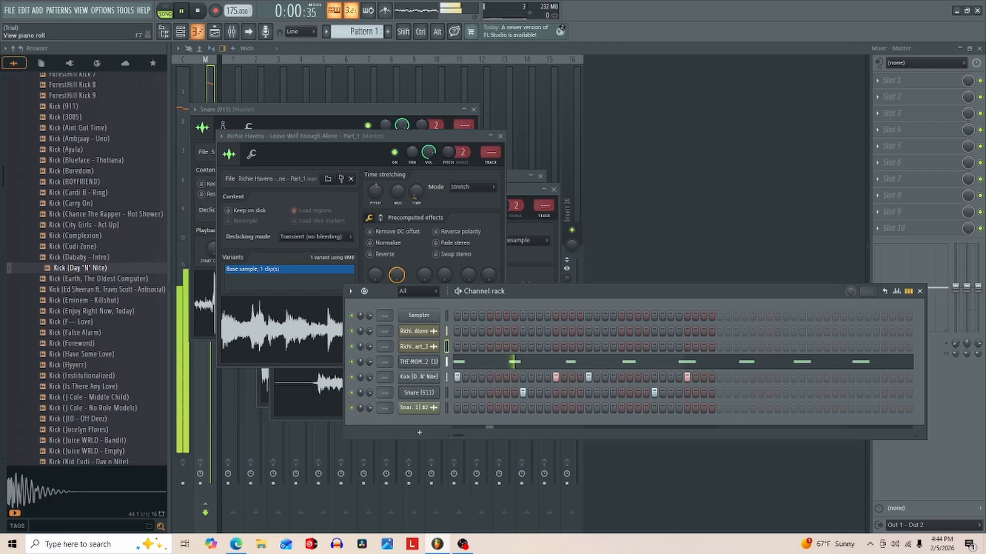
{"action": "key", "text": "F5"}
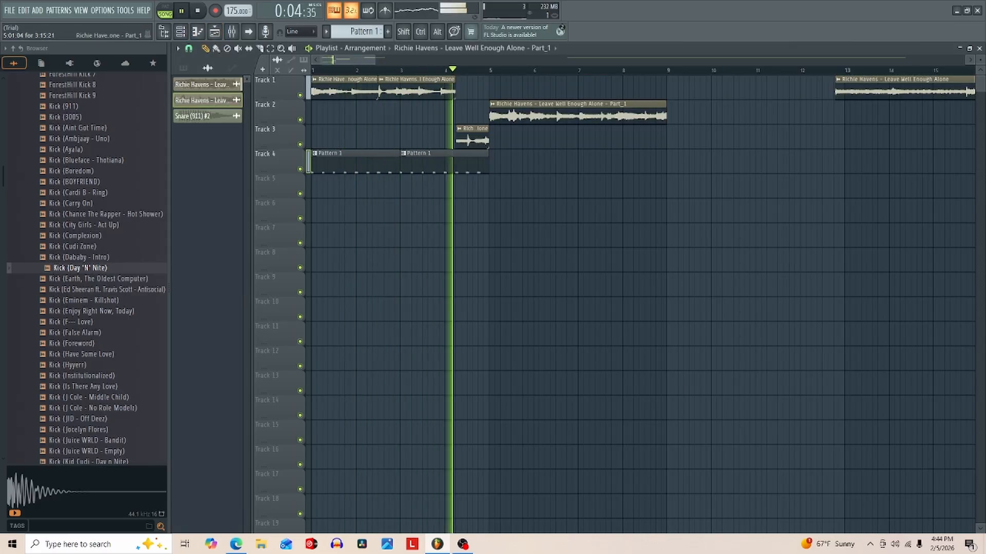
{"action": "key", "text": "space"}
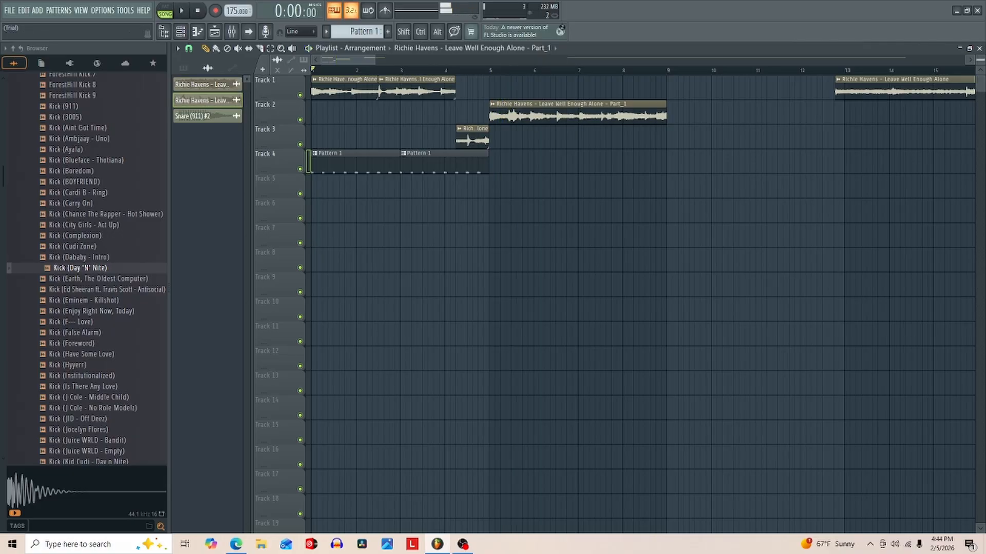
- Route the Richie Havens sample channel to mixer Insert 1 and the Part_1 channel to Insert 2
{"action": "key", "text": "F5"}
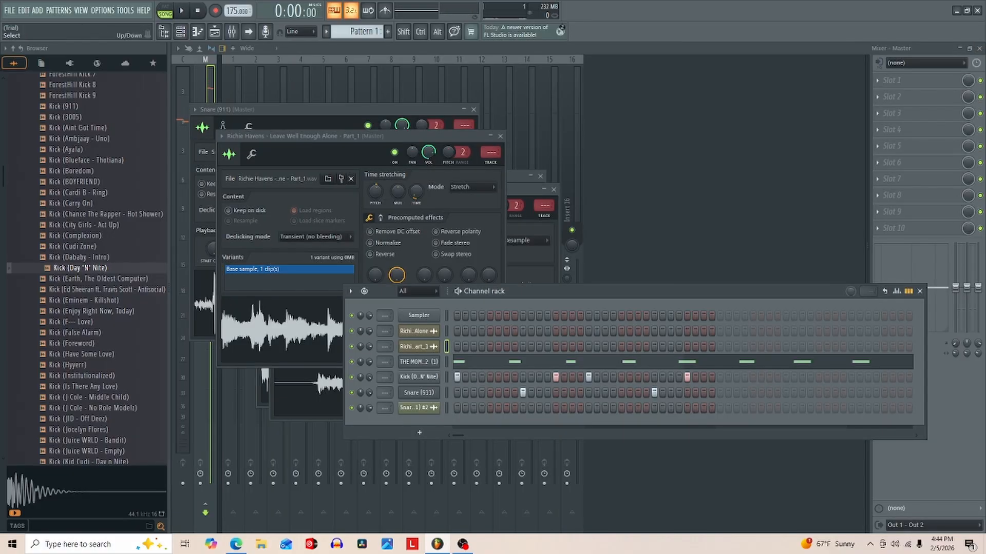
{"action": "left_click_drag", "start_coordinate": [385, 332], "coordinate": [385, 342]}
{"action": "key", "text": "F12"}
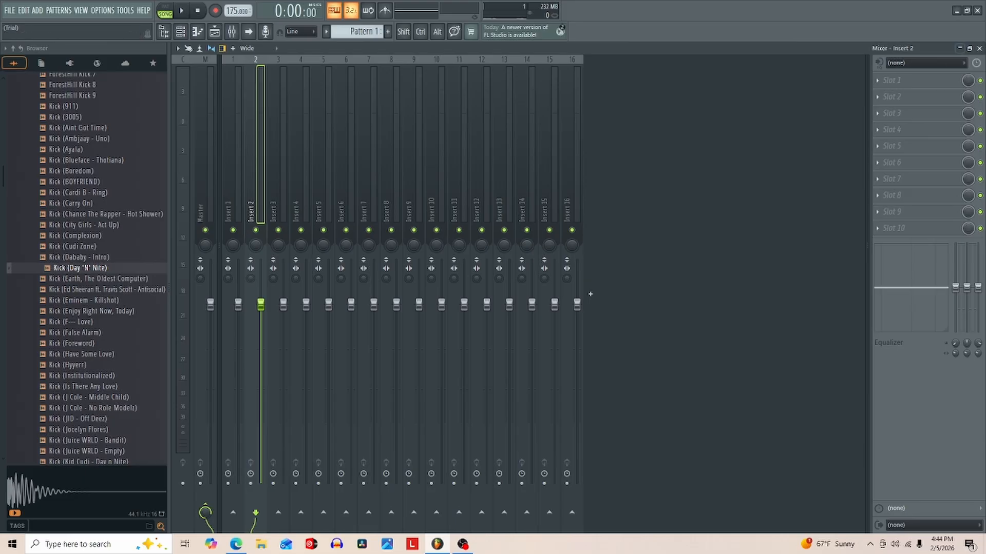
- Load Fruity Parametric EQ 2 on Insert 2 with the Old Telephone preset and lower its boosted band close to the zero line
{"action": "left_click", "coordinate": [892, 80]}
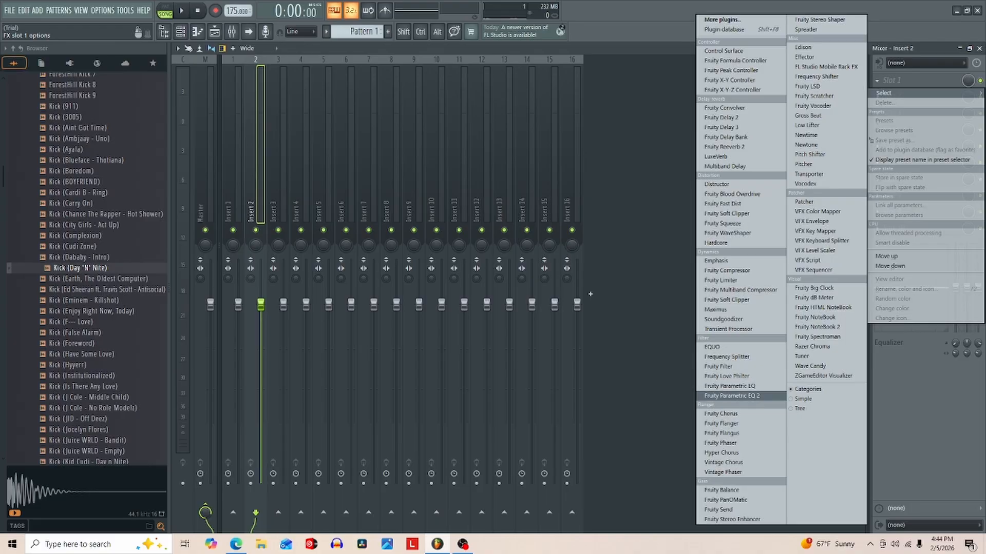
{"action": "left_click", "coordinate": [730, 396]}
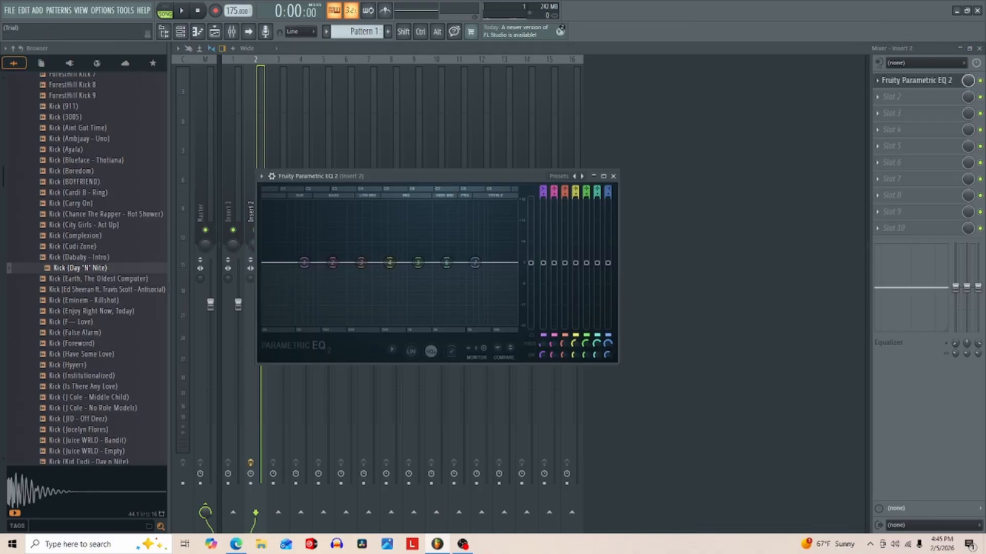
{"action": "right_click", "coordinate": [574, 176]}
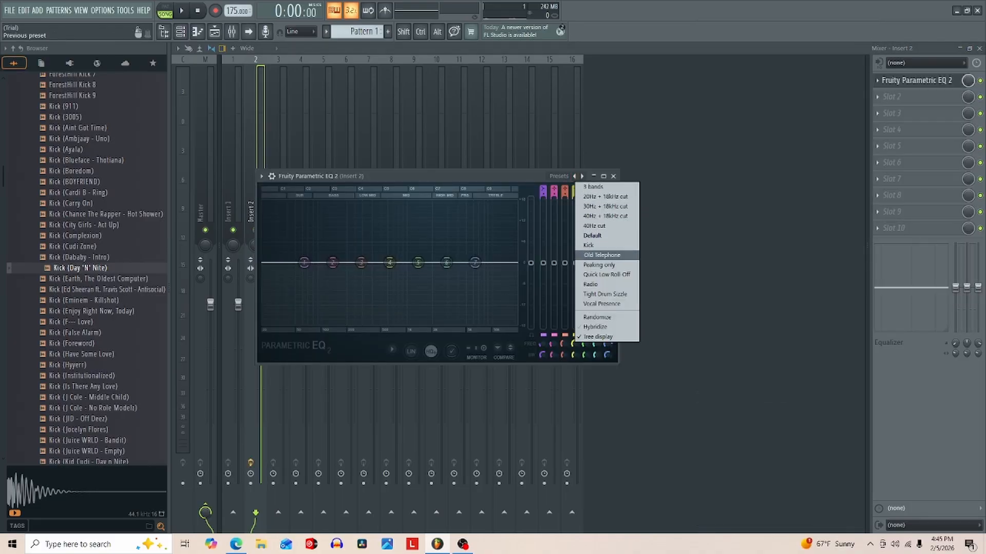
{"action": "left_click", "coordinate": [602, 255]}
{"action": "left_click_drag", "start_coordinate": [437, 233], "coordinate": [435, 258]}
{"action": "key", "text": "space"}
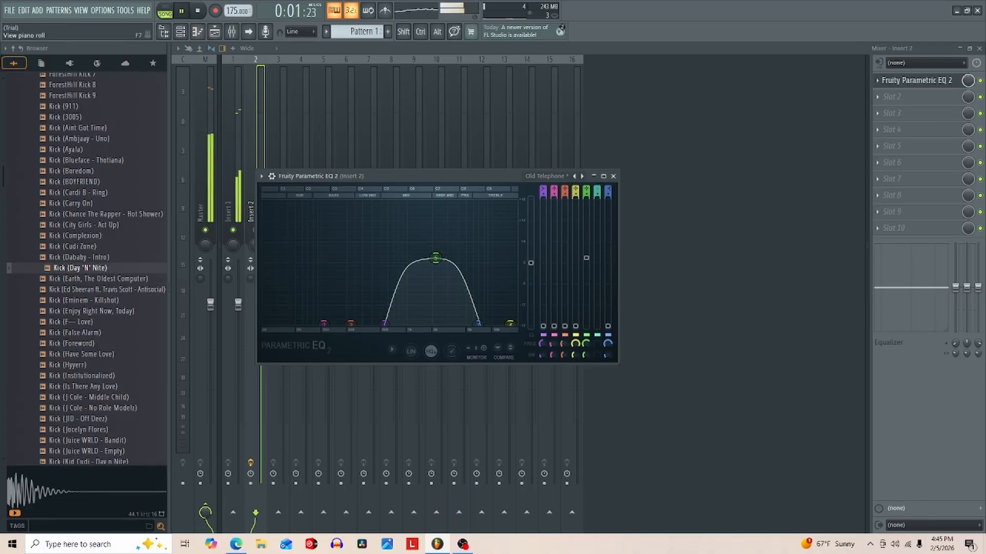
{"action": "key", "text": "space"}
- Audition the Part_1 clip on Track 2 from just before bar 5 in the playlist
{"action": "left_click", "coordinate": [214, 32]}
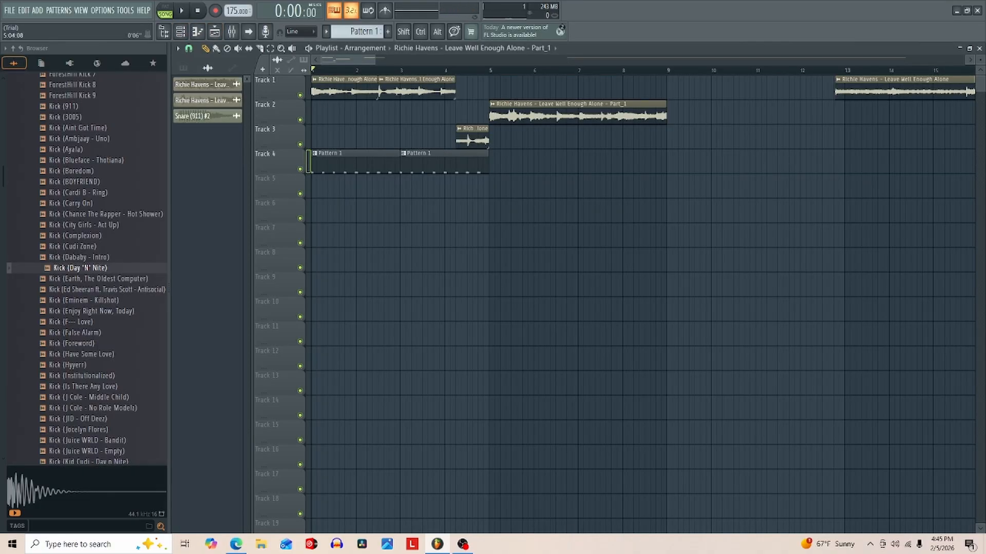
{"action": "left_click", "coordinate": [494, 69]}
{"action": "key", "text": "space"}
{"action": "key", "text": "space"}
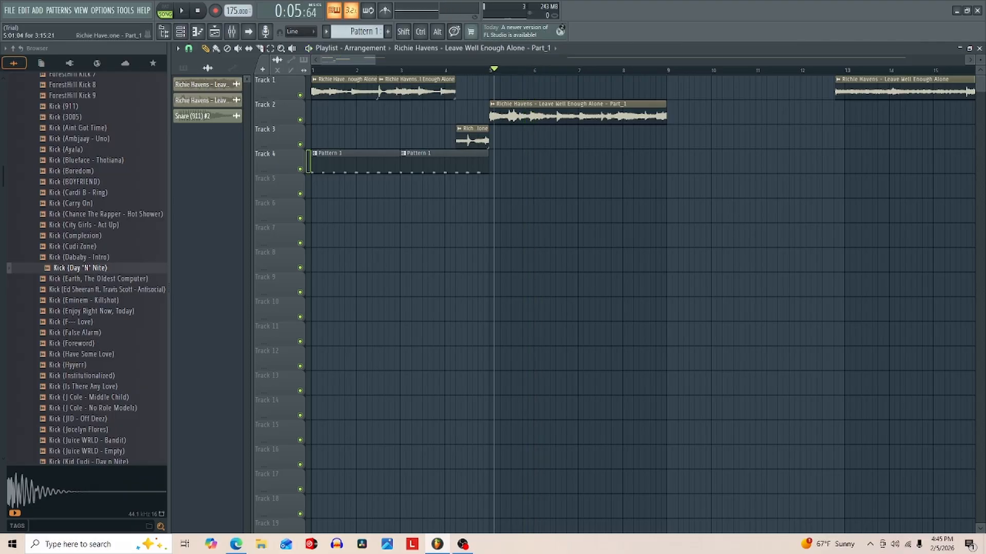
{"action": "key", "text": "space"}
{"action": "left_click", "coordinate": [482, 70]}
{"action": "key", "text": "space"}
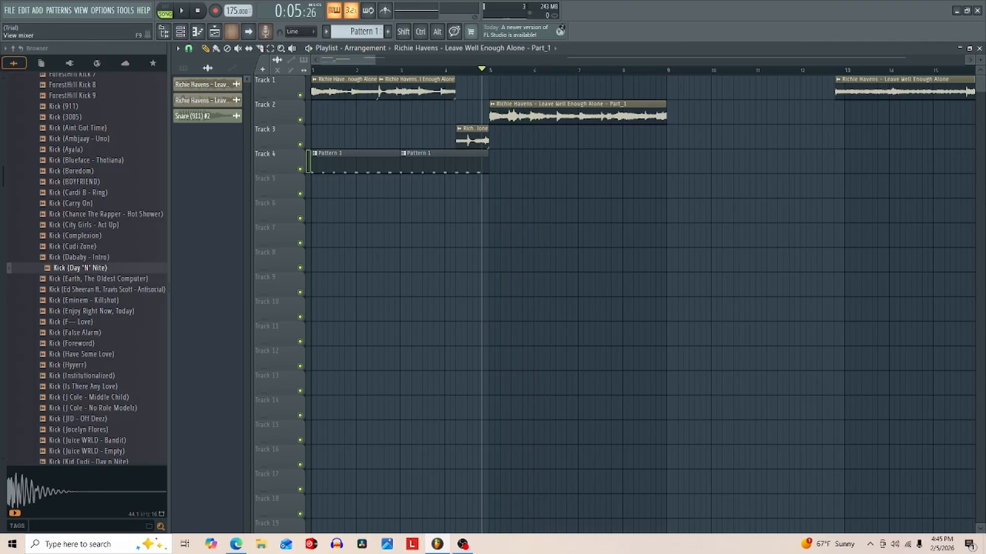
- Load Fruity Delay Bank in slot 2 of Insert 2, look through its presets, and disable the effect
{"action": "left_click", "coordinate": [232, 32]}
{"action": "left_click", "coordinate": [877, 97]}
{"action": "mouse_move", "coordinate": [883, 110]}
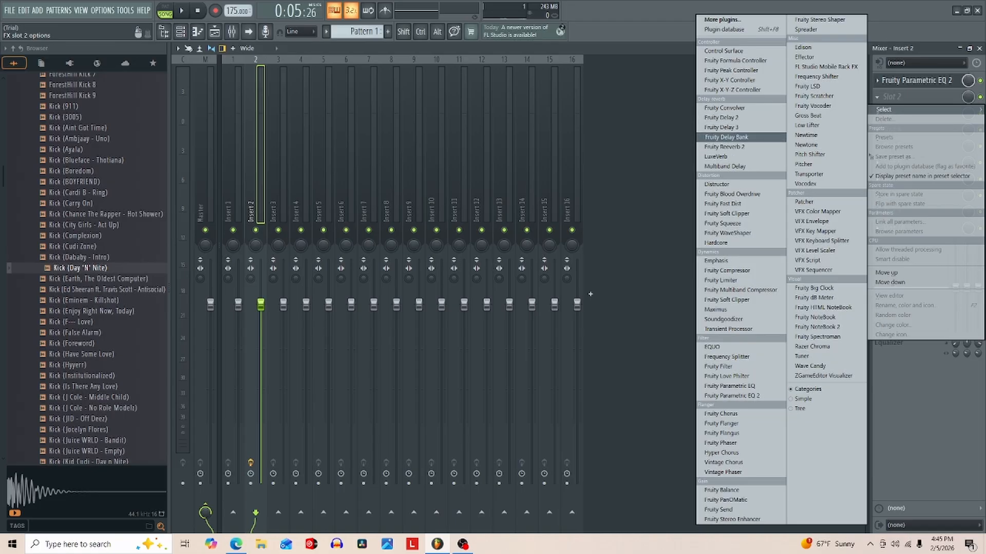
{"action": "left_click", "coordinate": [726, 137]}
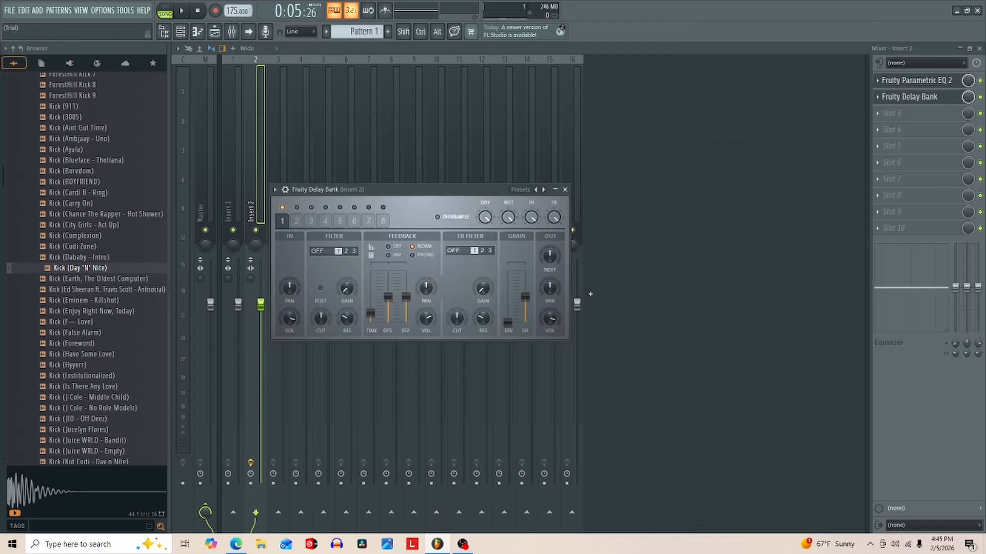
{"action": "left_click", "coordinate": [544, 189]}
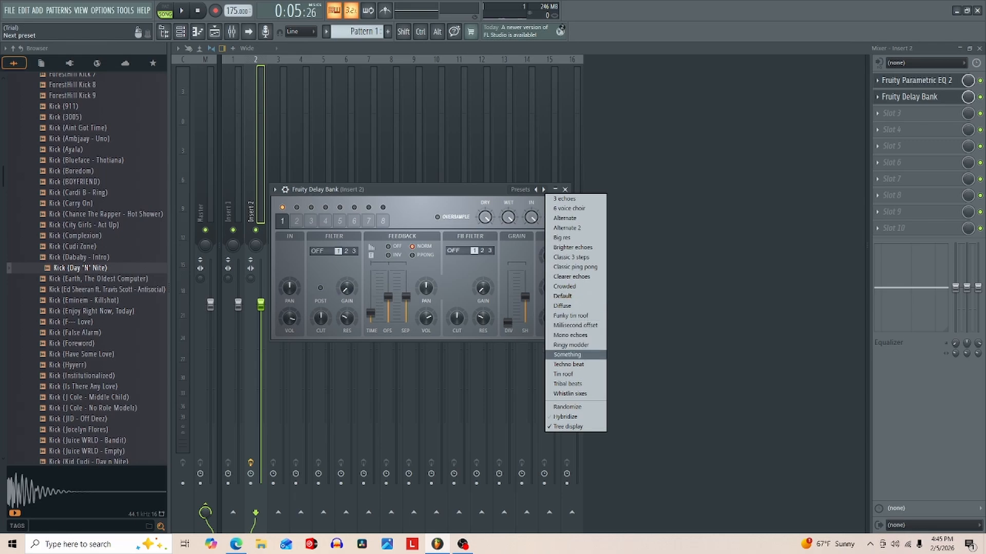
{"action": "left_click", "coordinate": [566, 190]}
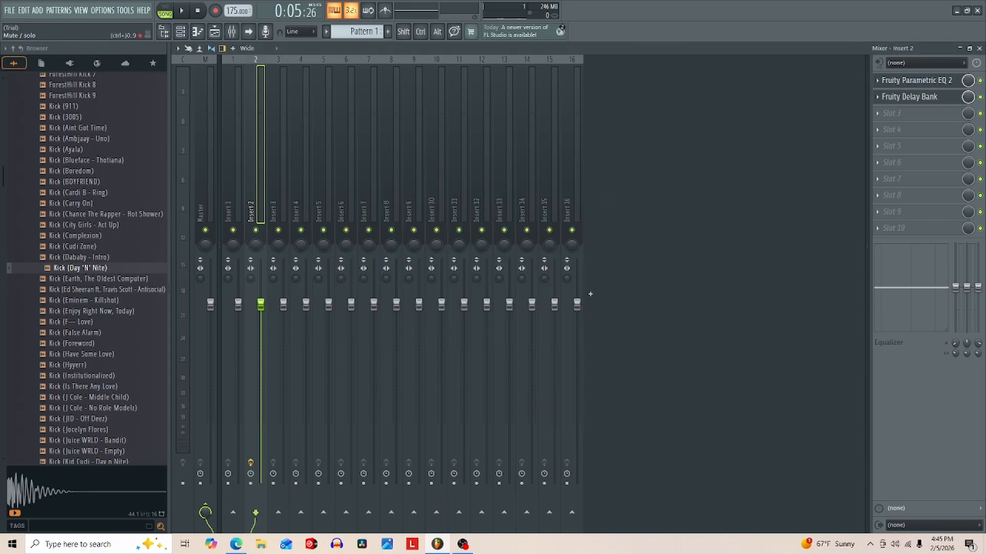
- Load Fruity Delay 2 in slot 3 of Insert 2 with the Stereo effect preset and reduce its mix level
{"action": "left_click", "coordinate": [892, 113]}
{"action": "left_click", "coordinate": [740, 117]}
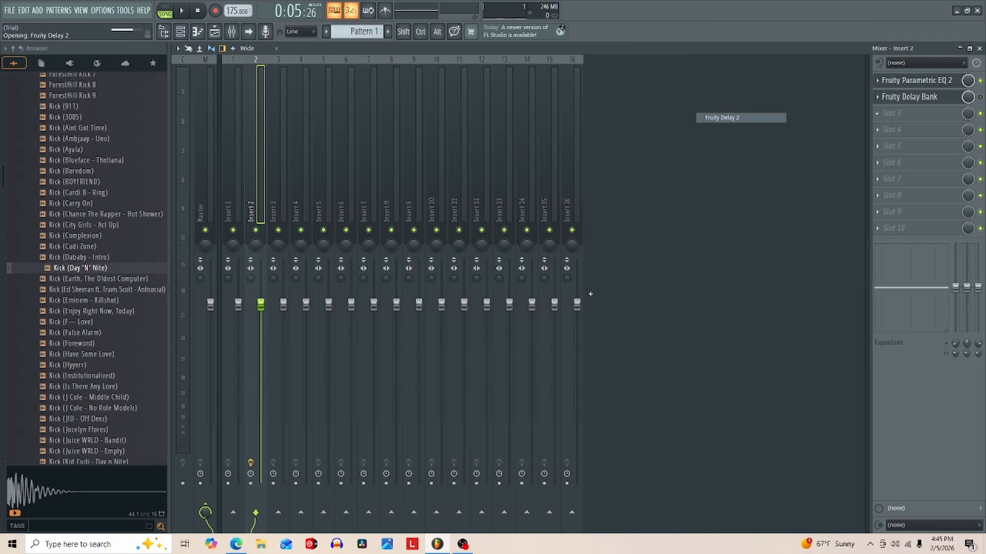
{"action": "left_click", "coordinate": [358, 96]}
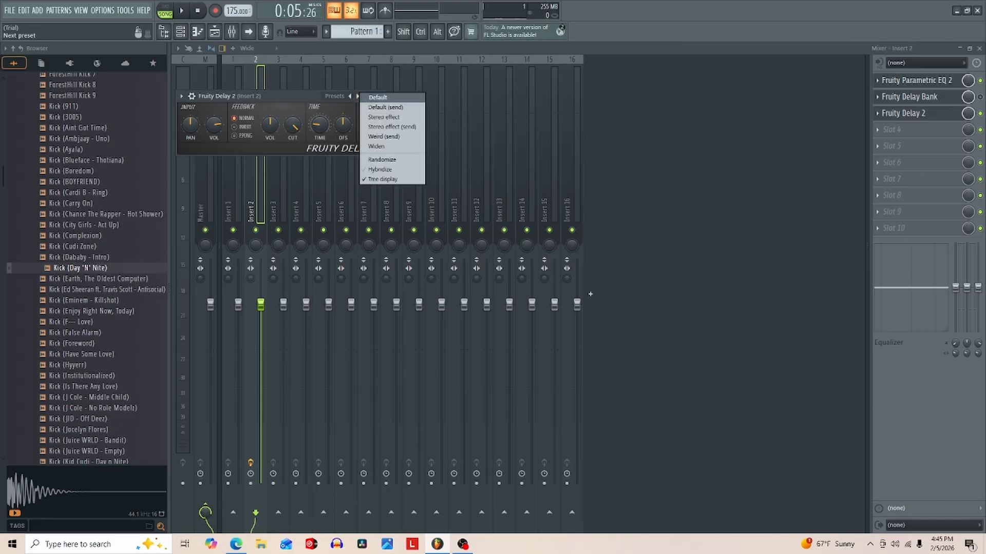
{"action": "left_click", "coordinate": [382, 117]}
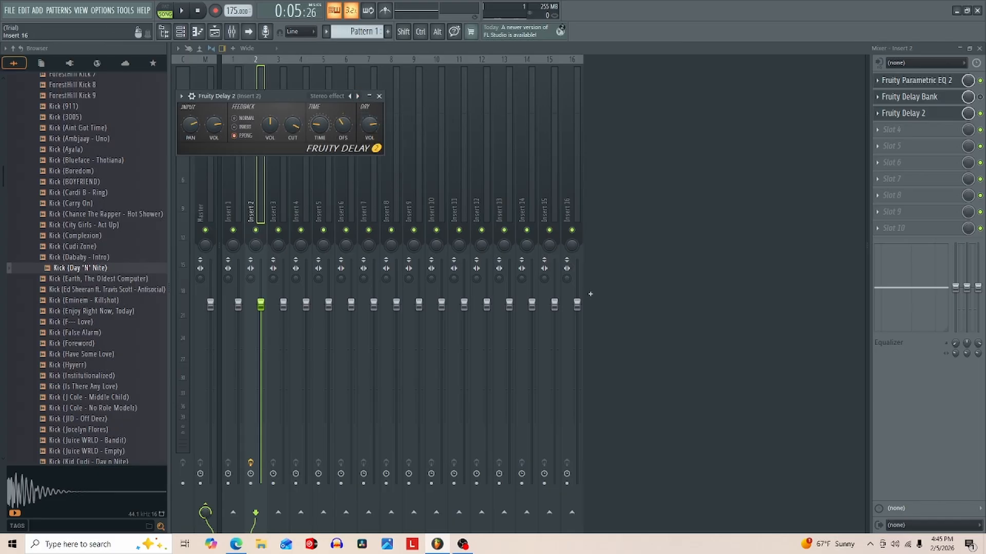
{"action": "left_click_drag", "start_coordinate": [968, 113], "coordinate": [967, 117]}
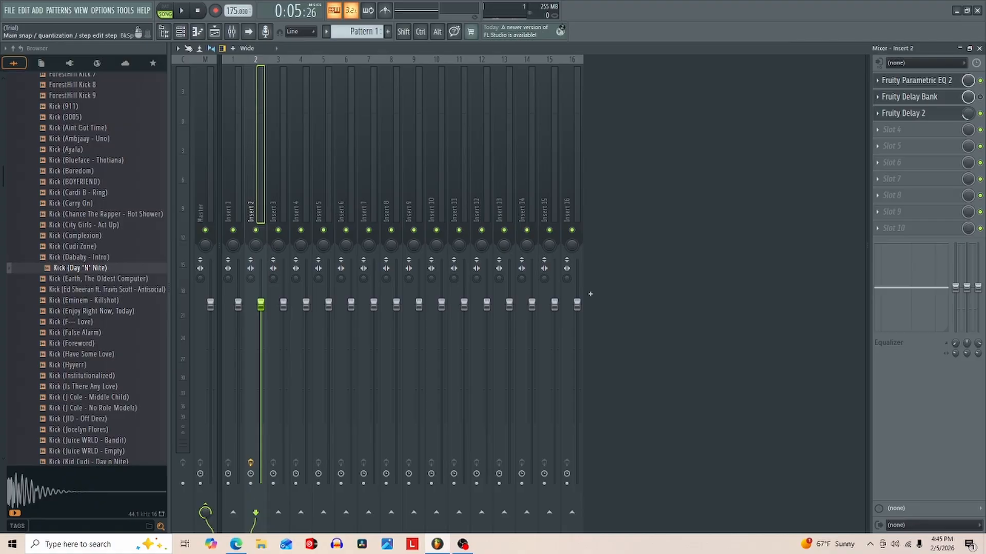
- Audition the Part_1 clip on Track 2 and slice it midway through bar 6
{"action": "left_click", "coordinate": [214, 32]}
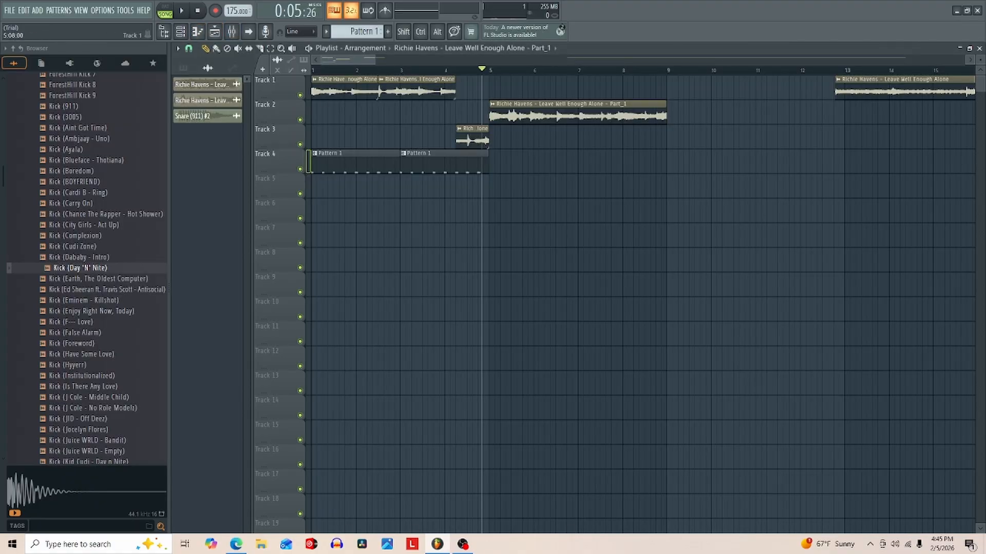
{"action": "key", "text": "space"}
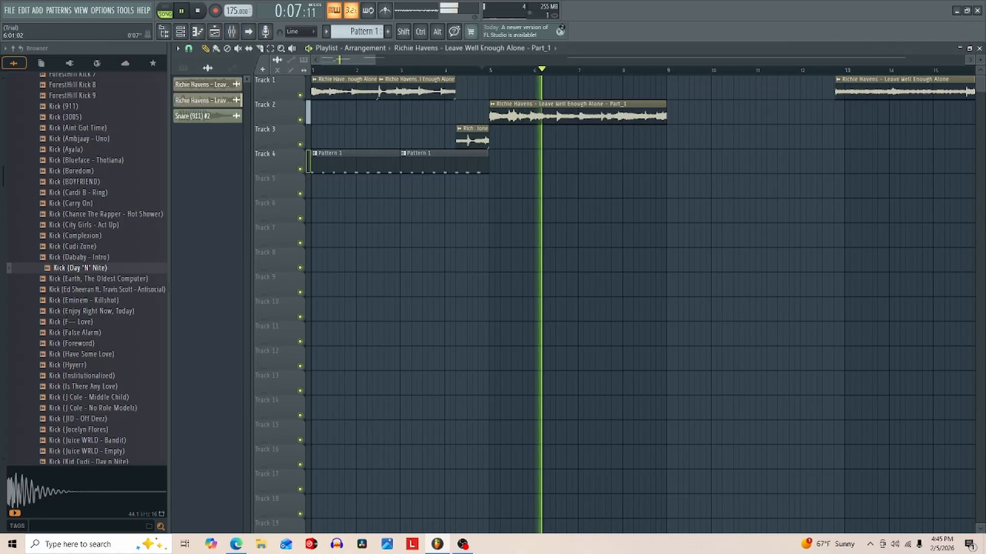
{"action": "key", "text": "space"}
{"action": "key", "text": "space"}
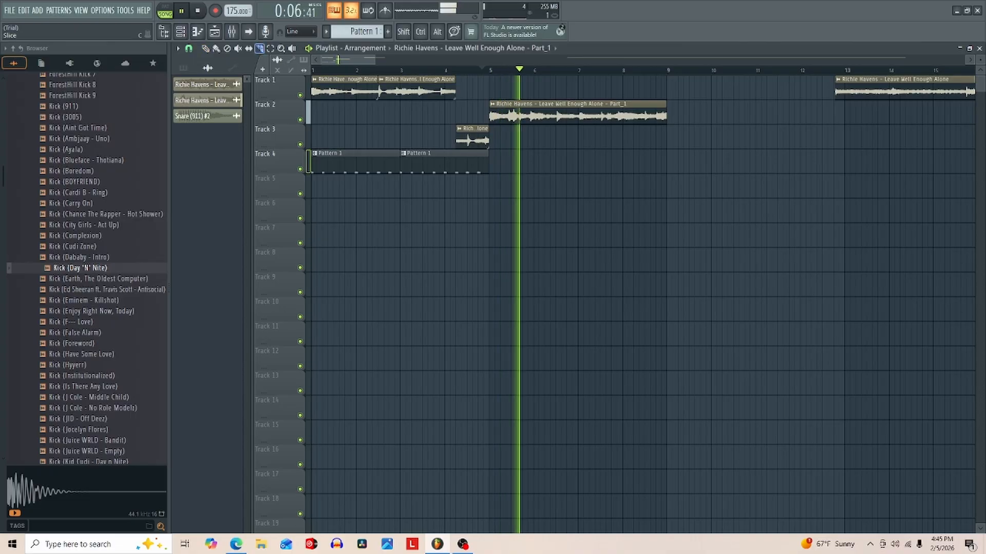
{"action": "key", "text": "space"}
{"action": "key", "text": "space"}
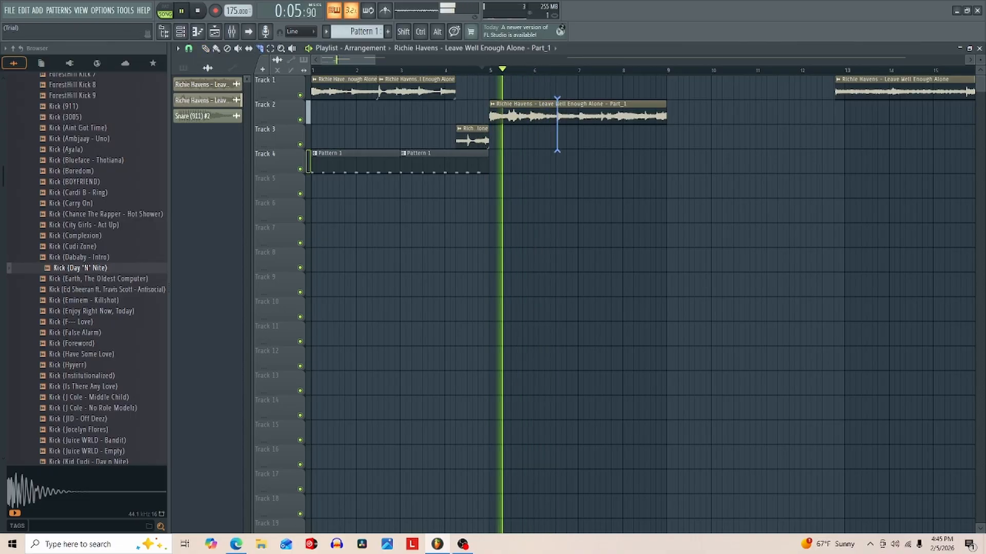
{"action": "key", "text": "space"}
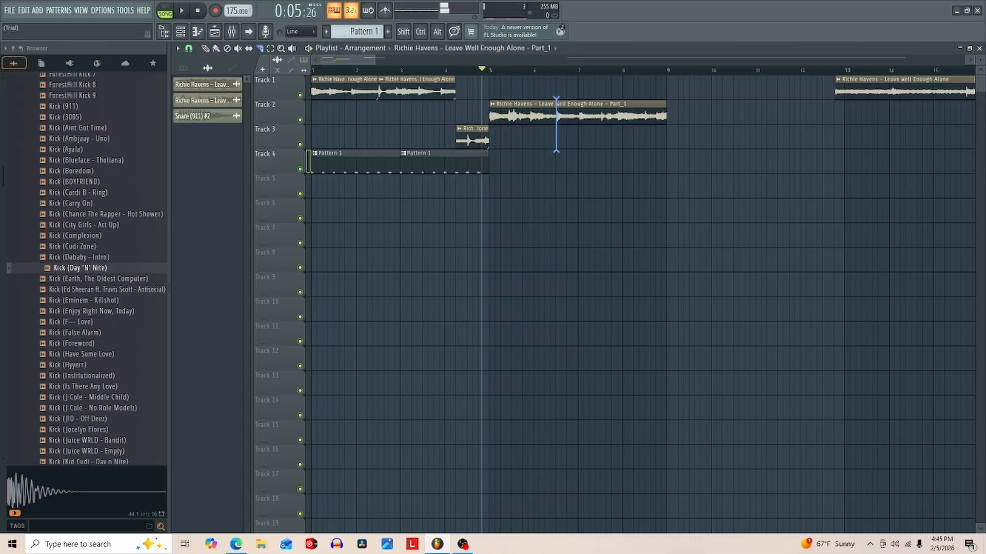
{"action": "key", "text": "space"}
{"action": "left_click", "coordinate": [556, 116]}
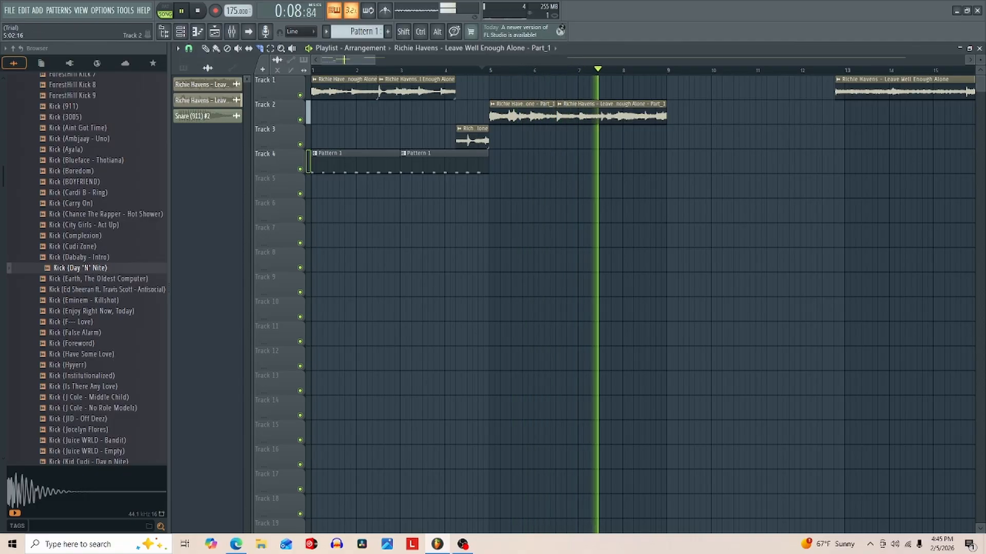
- Move the first Part_1 slice from Track 2 to the start of bar 1 on Track 7
{"action": "key", "text": "space"}
{"action": "key", "text": "p"}
{"action": "key", "text": "space"}
{"action": "mouse_move", "coordinate": [495, 115]}
{"action": "left_mouse_down"}
{"action": "mouse_move", "coordinate": [490, 139]}
{"action": "mouse_move", "coordinate": [340, 237]}
{"action": "left_mouse_up"}
- Play the arrangement from bar 1 to hear the Track 7 slice against the main loop and drums
{"action": "key", "text": "space"}
{"action": "key", "text": "space"}
{"action": "key", "text": "space"}
{"action": "left_click", "coordinate": [312, 70]}
{"action": "key", "text": "space"}
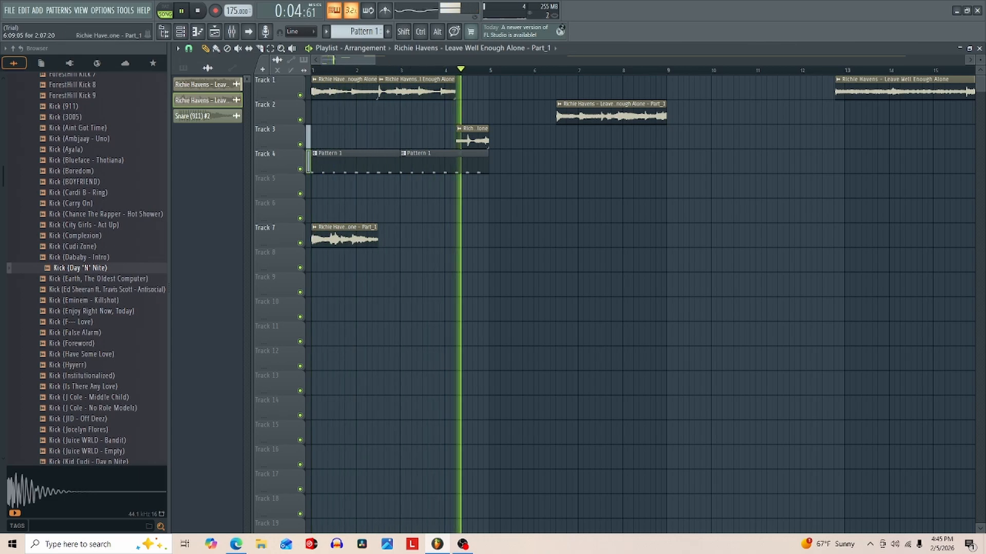
{"action": "key", "text": "space"}
{"action": "key", "text": "space"}
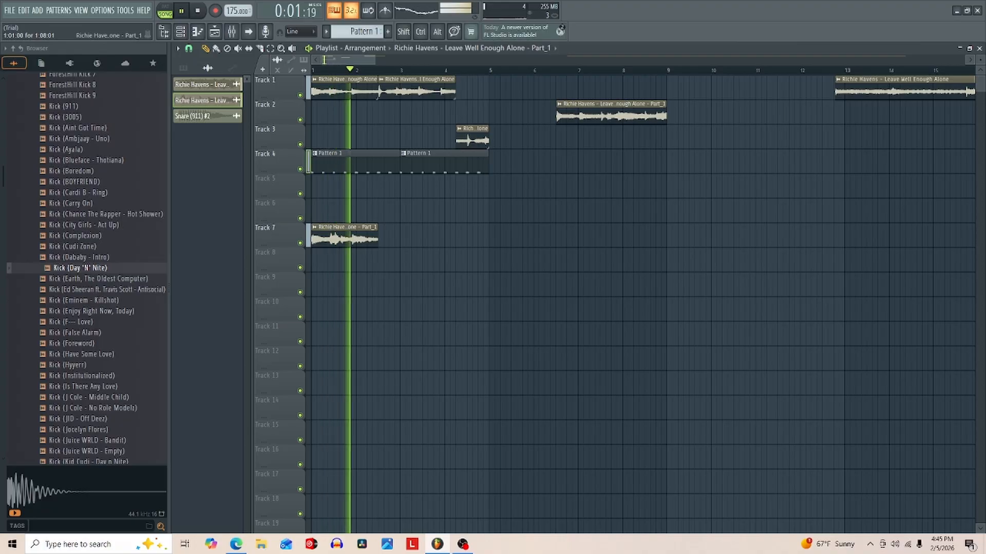
{"action": "key", "text": "space"}
{"action": "key", "text": "space"}
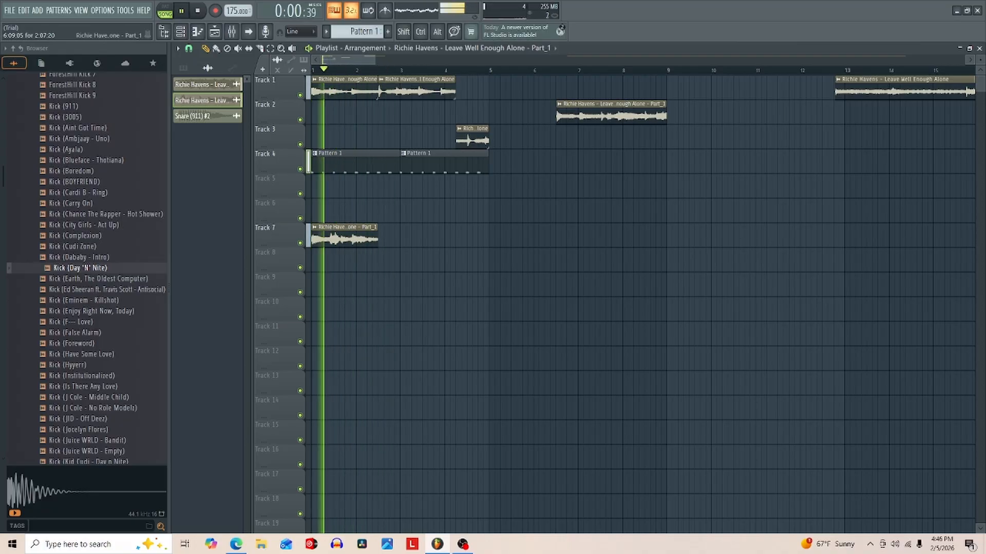
{"action": "key", "text": "space"}
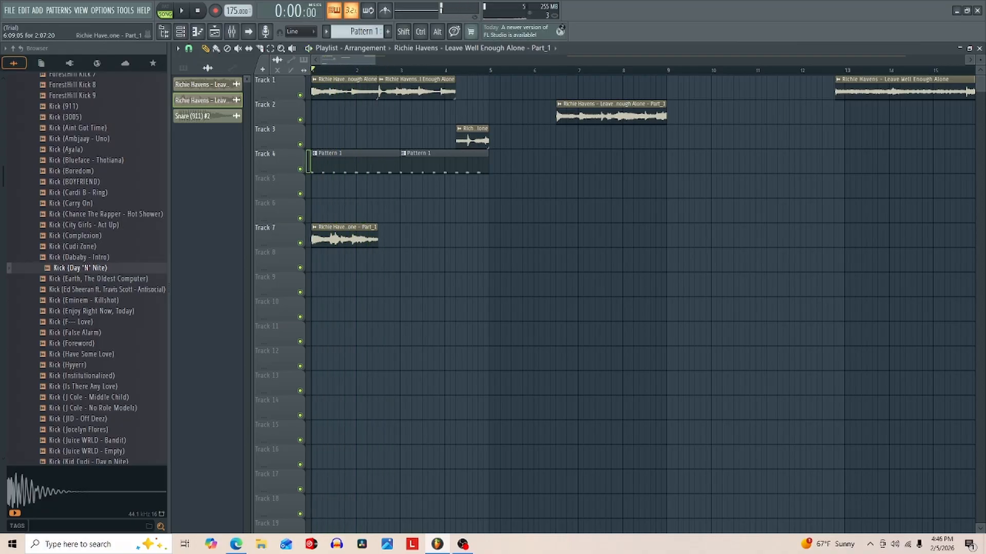
- Move the remaining Part_1 slice from Track 2 to Track 7, directly behind the first slice, and play the arrangement
{"action": "left_click_drag", "start_coordinate": [611, 114], "coordinate": [439, 237]}
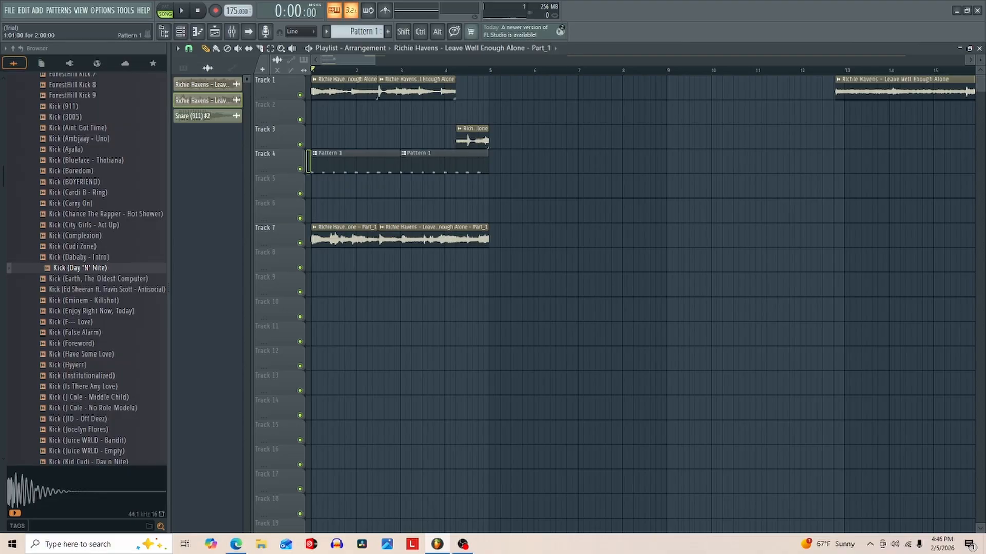
{"action": "key", "text": "space"}
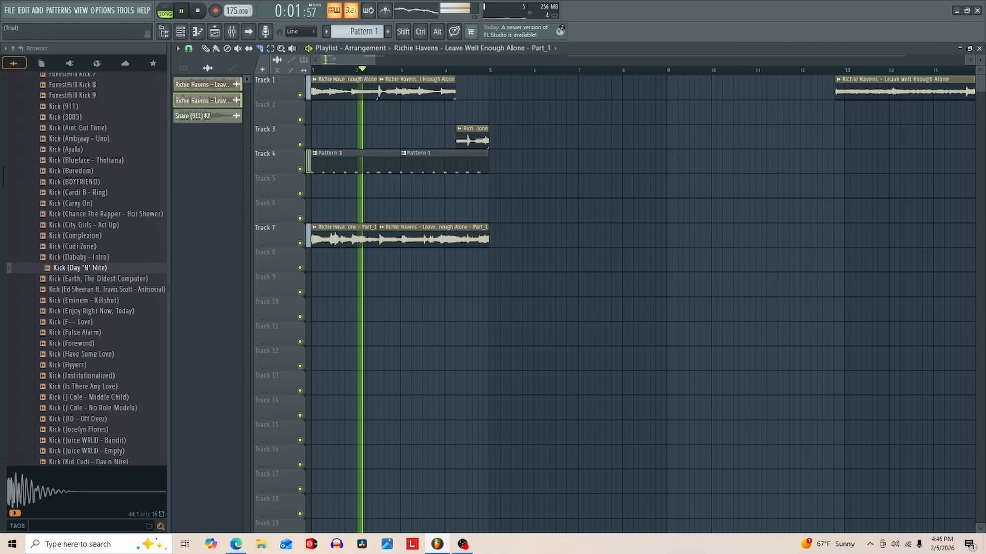
- Slice the Part_1 clips on Track 7 at beat 2 of bar 2 and around the start of bar 3 while auditioning
{"action": "left_click_drag", "start_coordinate": [348, 60], "coordinate": [344, 60]}
{"action": "key", "text": "space"}
{"action": "key", "text": "space"}
{"action": "key", "text": "space"}
{"action": "key", "text": "space"}
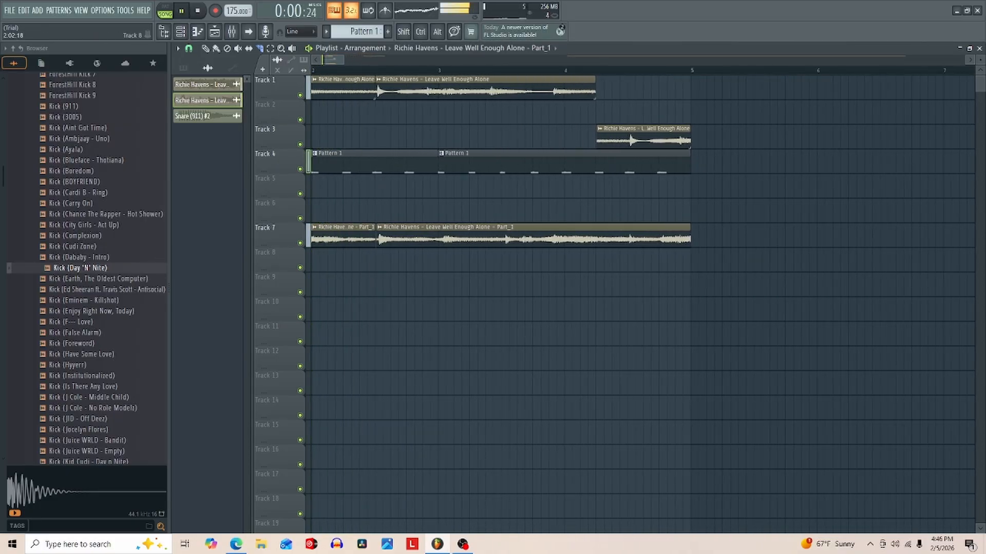
{"action": "key", "text": "space"}
{"action": "key", "text": "space"}
{"action": "key", "text": "space"}
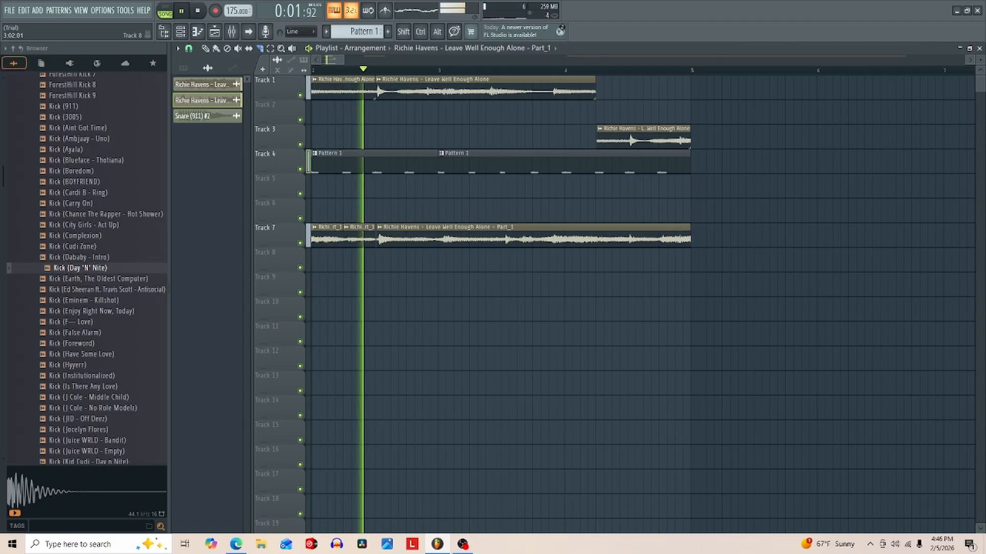
{"action": "key", "text": "space"}
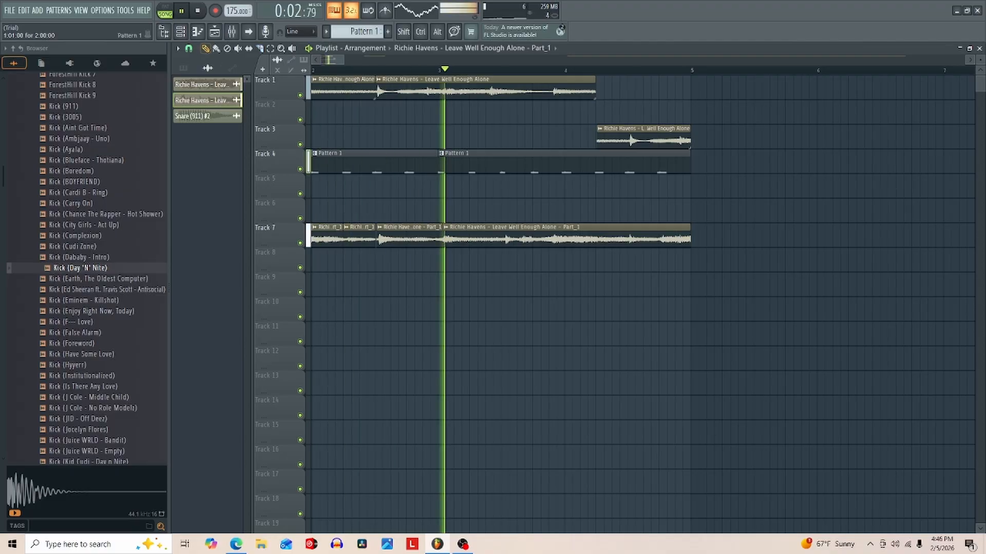
- Replace the Part_1 slice in the second half of bar 2 on Track 7 with copies of the two short slices before it
{"action": "key", "text": "space"}
{"action": "key", "text": "space"}
{"action": "left_click_drag", "start_coordinate": [479, 238], "coordinate": [439, 238]}
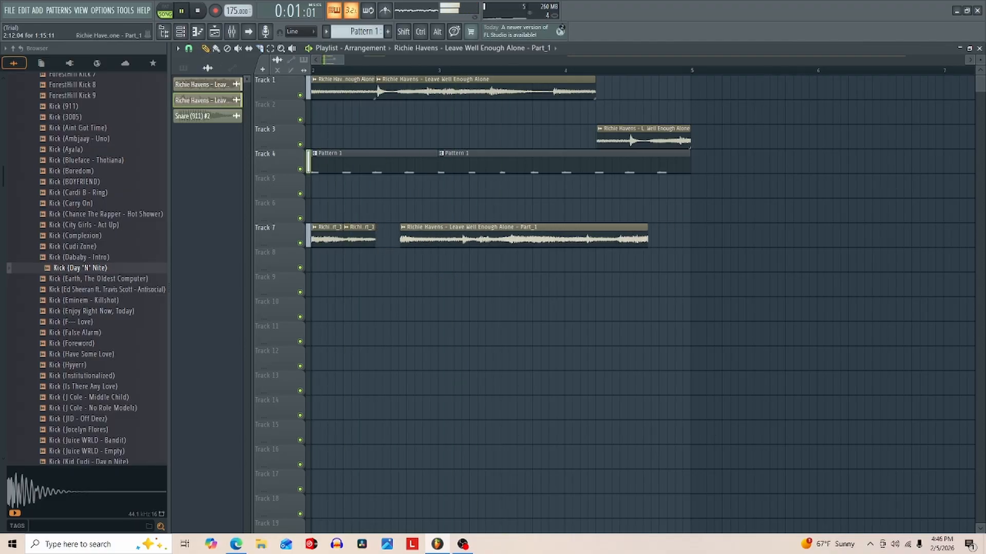
{"action": "key", "text": "ctrl+z"}
{"action": "key", "text": "space"}
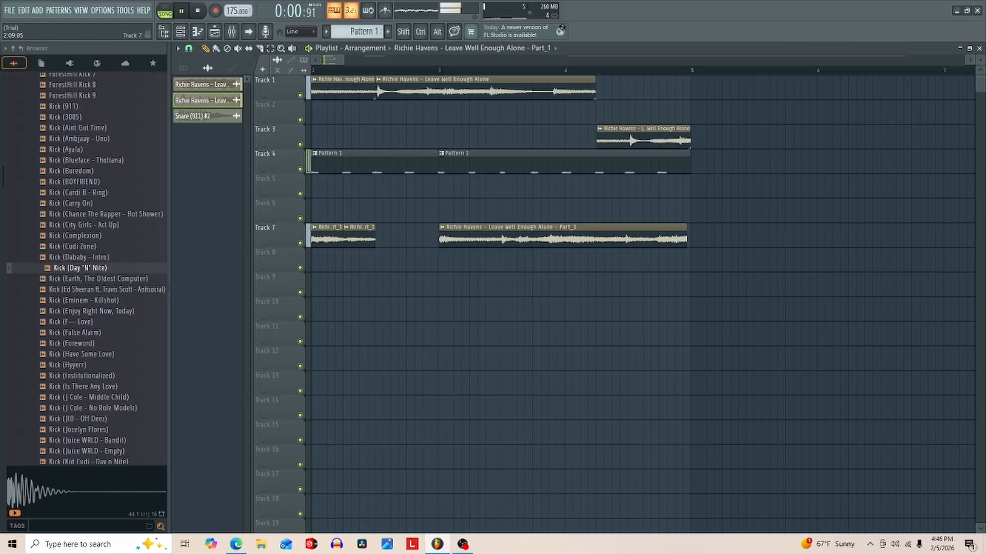
{"action": "left_click_drag", "start_coordinate": [382, 238], "coordinate": [410, 238]}
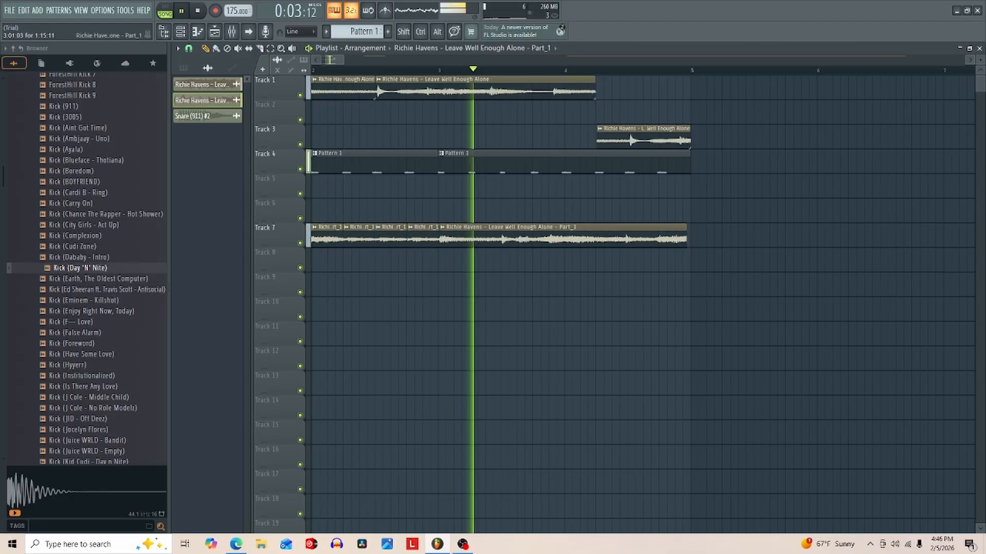
- Slice the long Part_1 clip on Track 7 at beat 3 of bar 3 while auditioning the arrangement
{"action": "key", "text": "space"}
{"action": "key", "text": "space"}
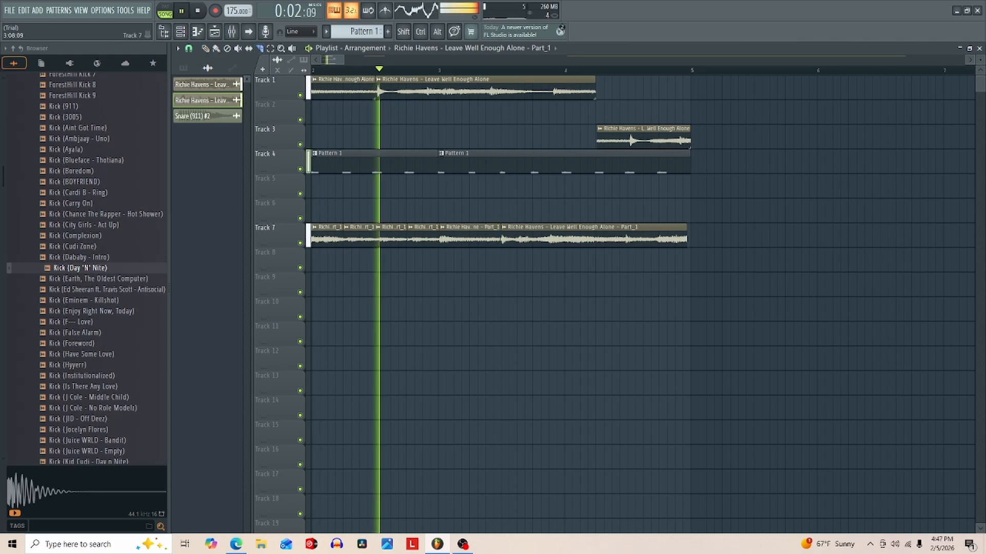
{"action": "key", "text": "space"}
{"action": "key", "text": "space"}
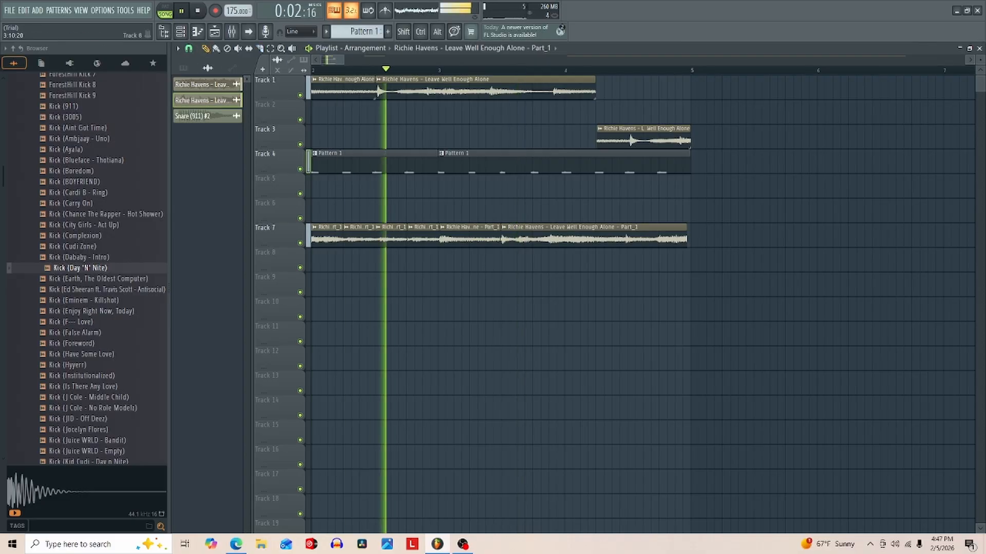
- Move the long Part_1 remainder on Track 7 to about bar 4 and place a two-beat slice on Track 8 at beat 3 of bar 3
{"action": "left_click_drag", "start_coordinate": [544, 237], "coordinate": [601, 237]}
{"action": "key", "text": "space"}
{"action": "key", "text": "space"}
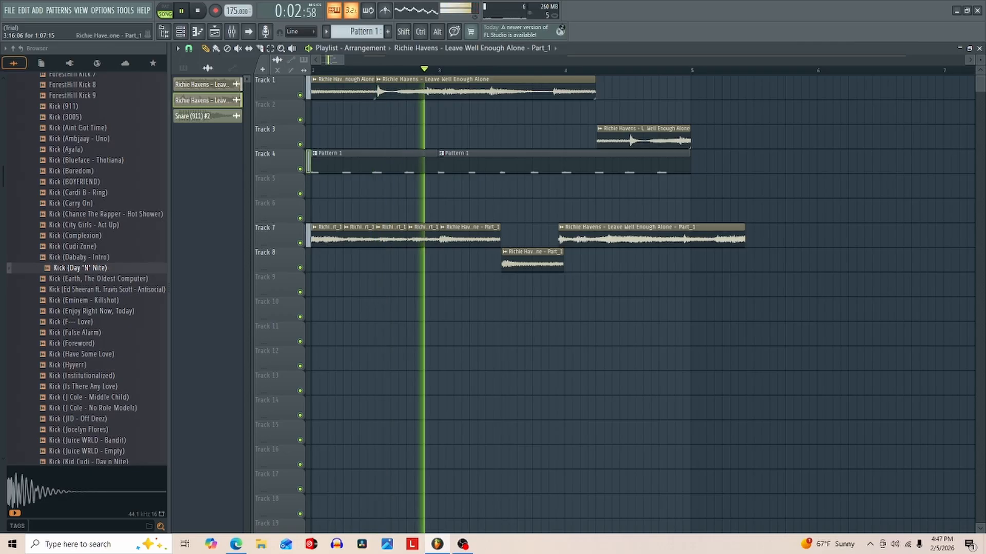
- Move the long Part_1 remainder to about bar 5 and place a two-beat slice at the start of bar 4 on Track 7
{"action": "left_click_drag", "start_coordinate": [591, 238], "coordinate": [726, 238]}
{"action": "key", "text": "space"}
{"action": "key", "text": "space"}
{"action": "left_click", "coordinate": [567, 238]}
{"action": "right_click", "coordinate": [567, 239]}
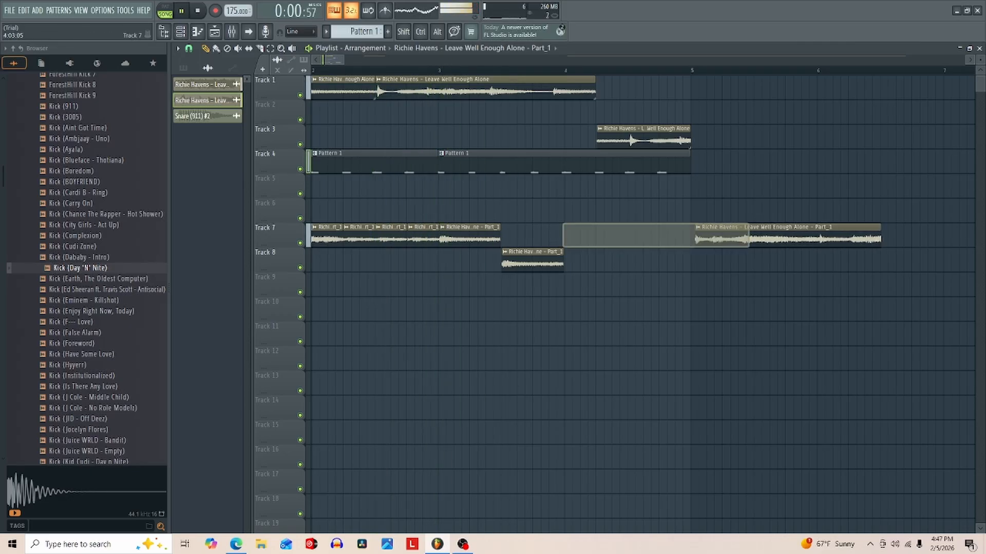
{"action": "left_click", "coordinate": [566, 239]}
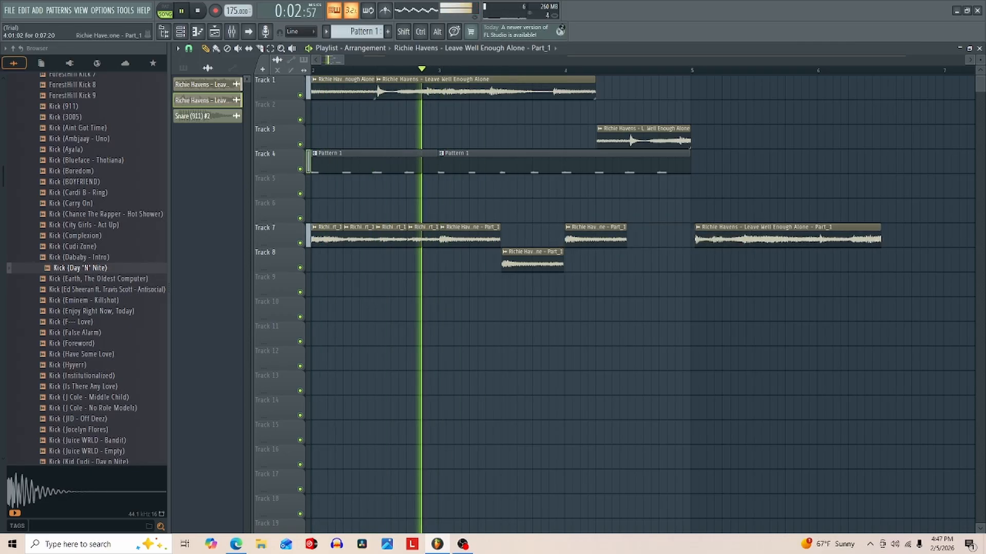
- Try a two-beat Part_1 slice on Track 8 at beat 3 of bar 4 and play the arrangement
{"action": "left_click", "coordinate": [628, 262]}
{"action": "left_click_drag", "start_coordinate": [637, 263], "coordinate": [639, 262]}
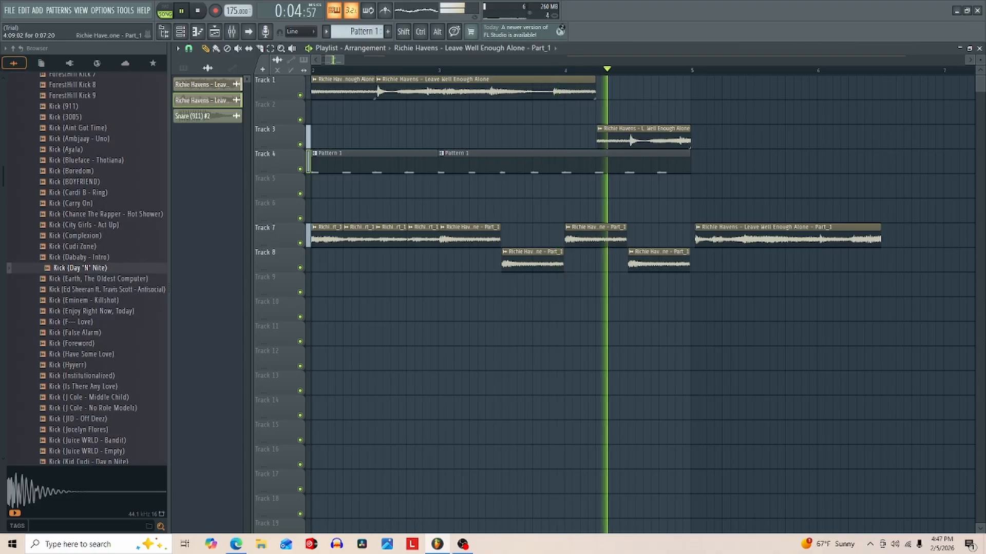
{"action": "key", "text": "space"}
{"action": "key", "text": "space"}
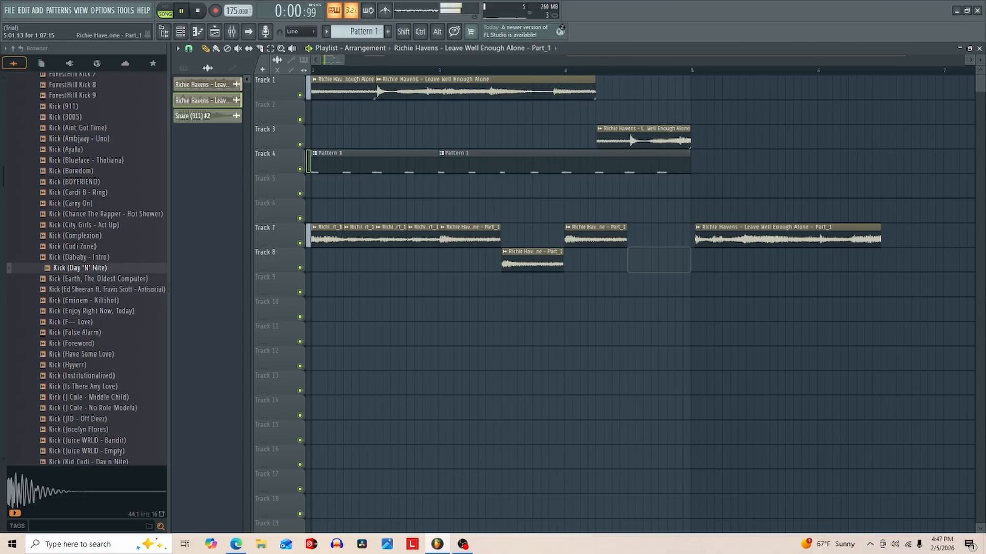
- Fit the long Part_1 remainder on Track 8 from beat 2 of bar 4 to bar 5, shortening the bar 4 slice on Track 7 to one beat
{"action": "left_click_drag", "start_coordinate": [729, 239], "coordinate": [659, 264]}
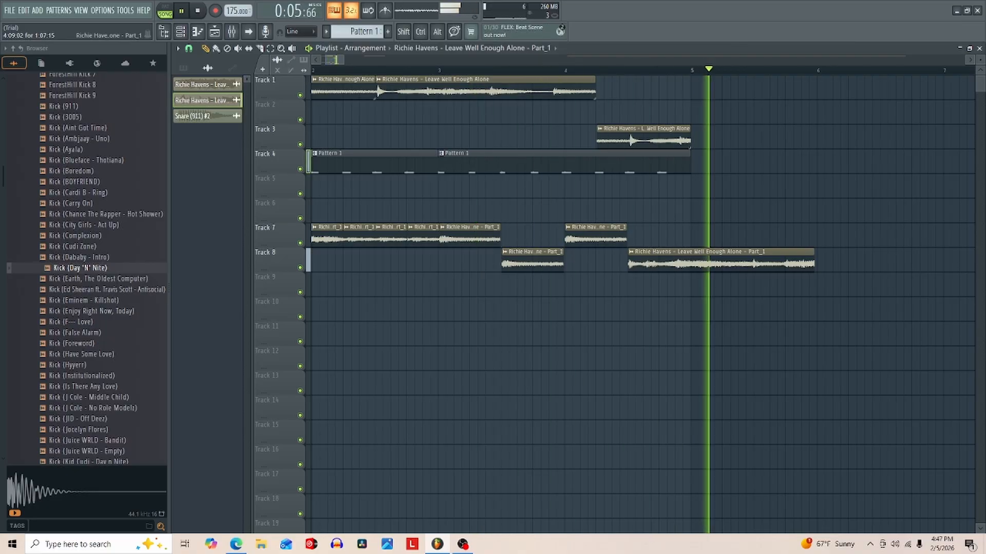
{"action": "left_click_drag", "start_coordinate": [662, 264], "coordinate": [615, 263]}
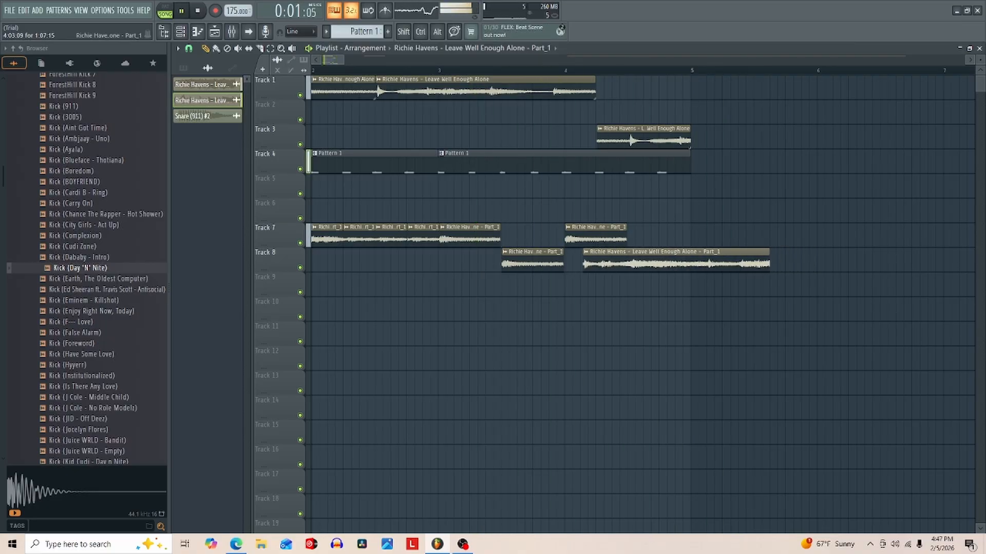
{"action": "key", "text": "ctrl+z"}
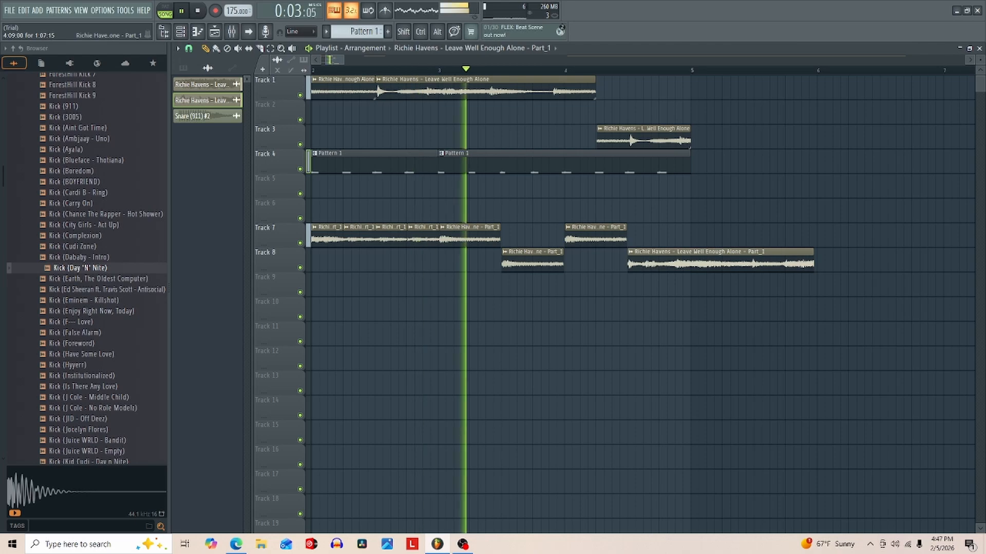
{"action": "left_click_drag", "start_coordinate": [670, 263], "coordinate": [622, 263]}
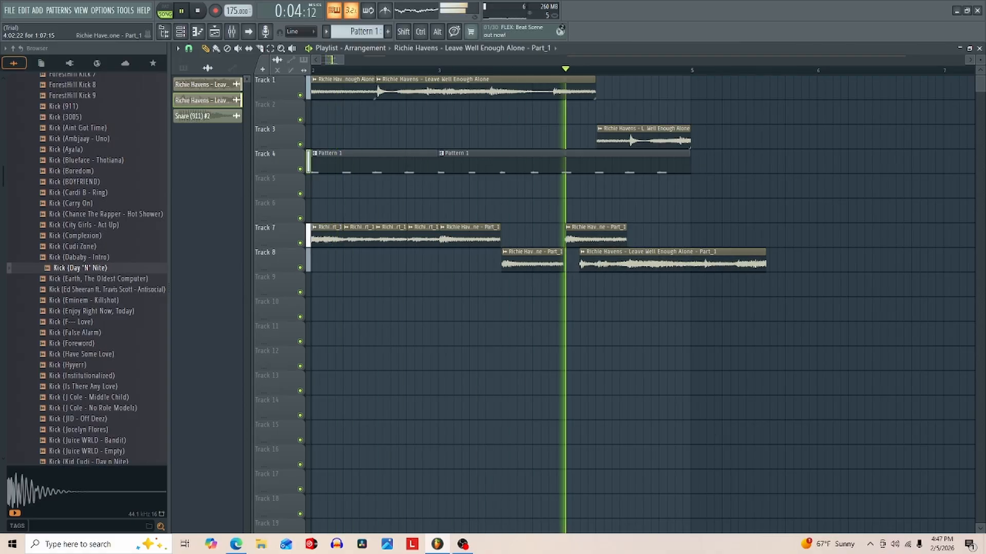
{"action": "key", "text": "space"}
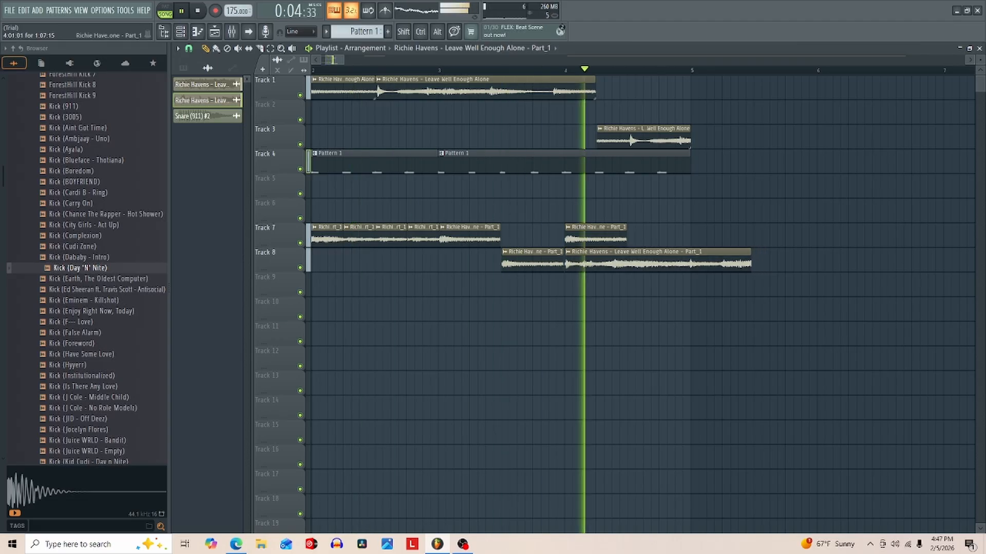
{"action": "key", "text": "space"}
{"action": "key", "text": "space"}
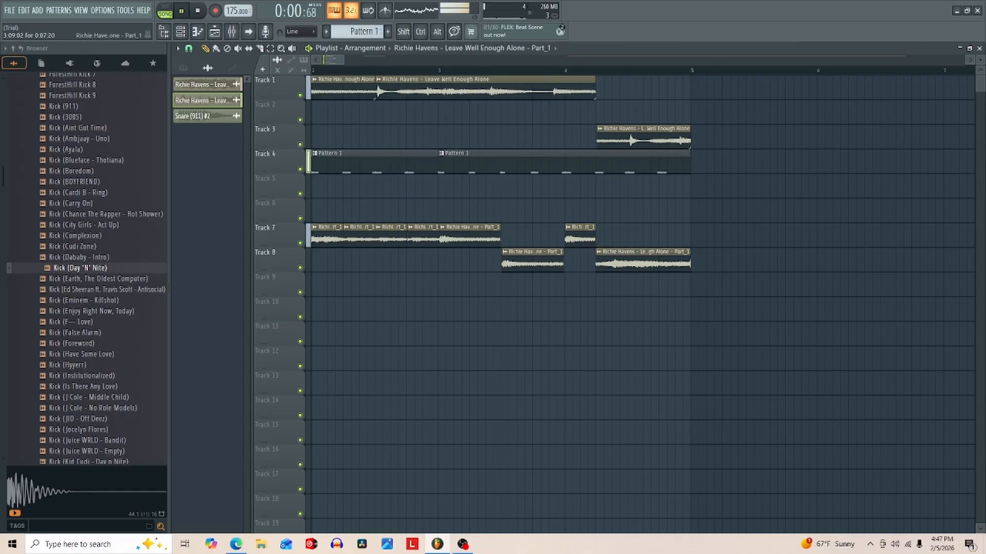
- Trim the bar 3 slice on Track 8 to one beat and add a short slice ending at the start of bar 4
{"action": "left_click_drag", "start_coordinate": [559, 263], "coordinate": [532, 263]}
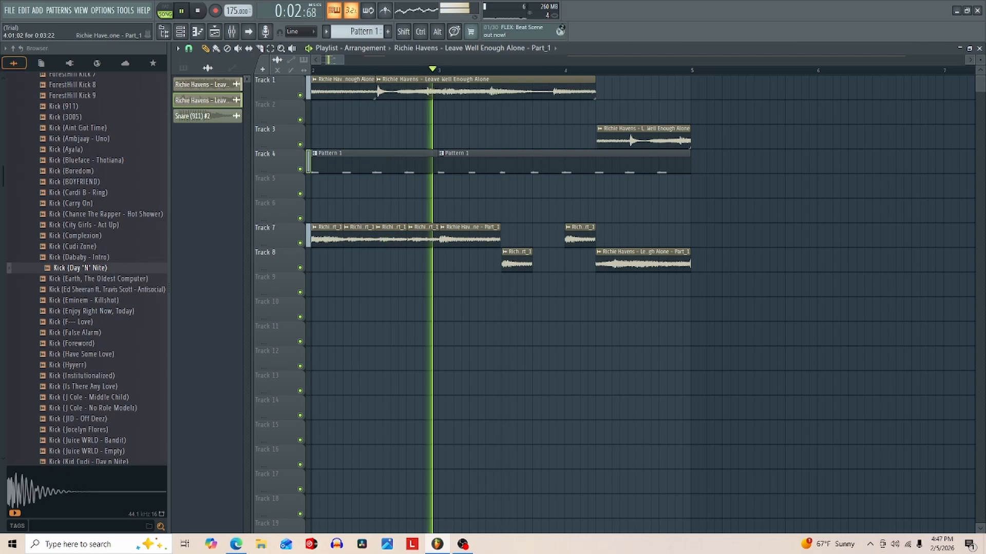
{"action": "left_click", "coordinate": [551, 263]}
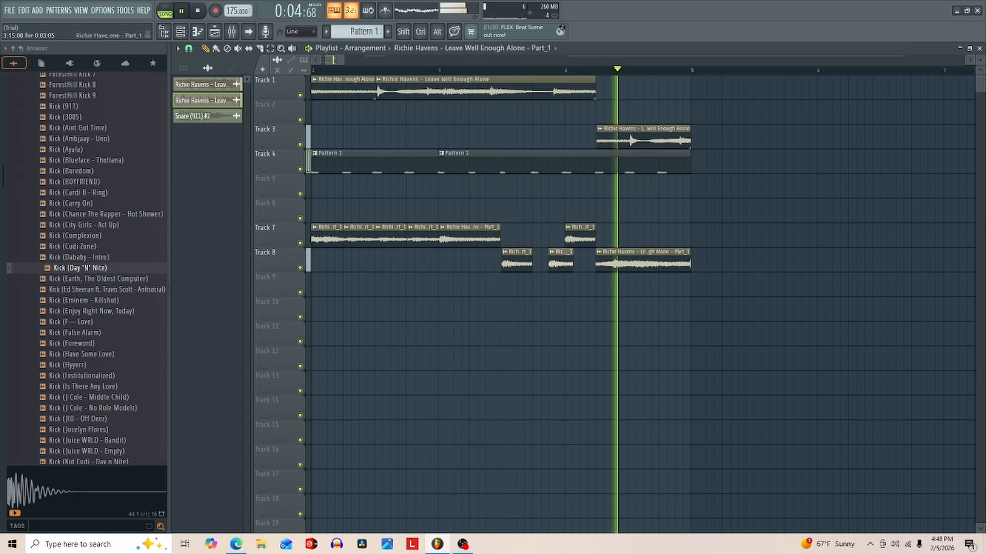
{"action": "left_click_drag", "start_coordinate": [579, 263], "coordinate": [564, 263]}
{"action": "key", "text": "space"}
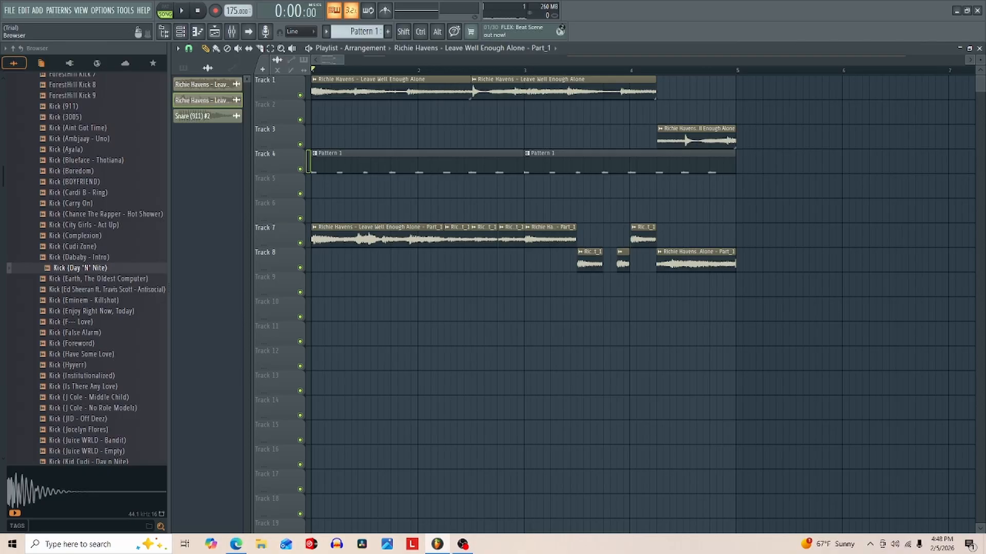
- Play the arrangement from bar 1 to hear the edited Part_1 slices with the main loop and drums
{"action": "key", "text": "space"}
{"action": "key", "text": "space"}
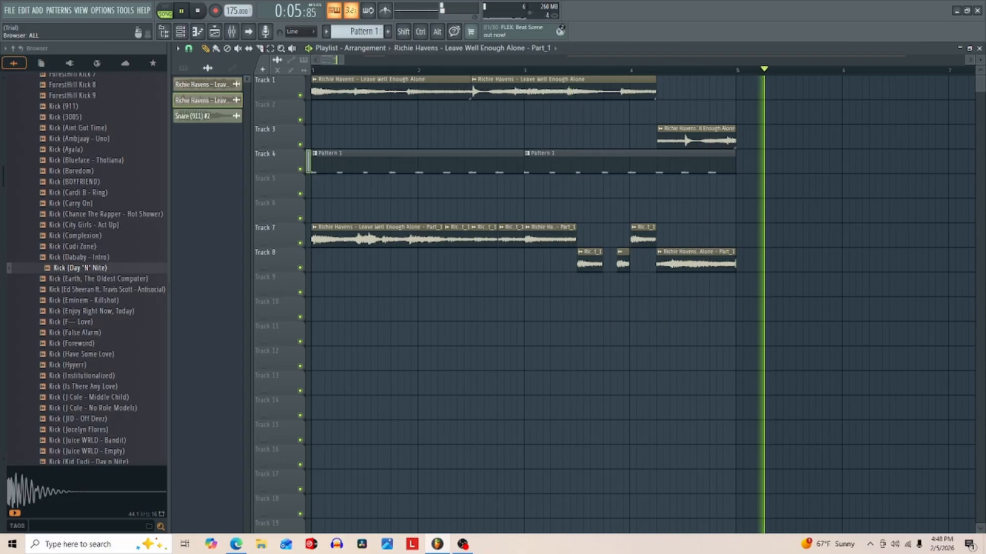
{"action": "key", "text": "space"}
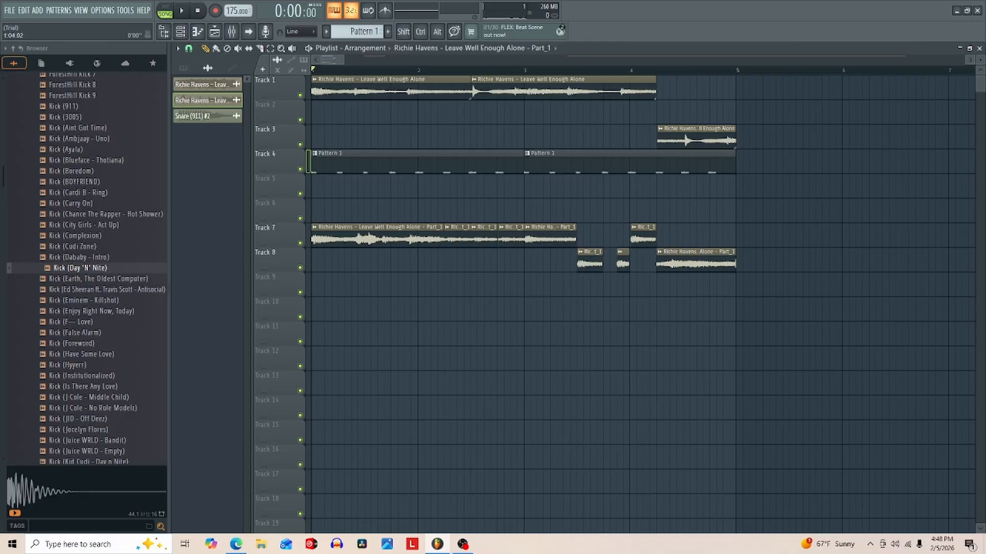
- Move the leftover long sample clip near bar 13 on Track 1 out beyond bar 18
{"action": "left_click_drag", "start_coordinate": [343, 60], "coordinate": [383, 60]}
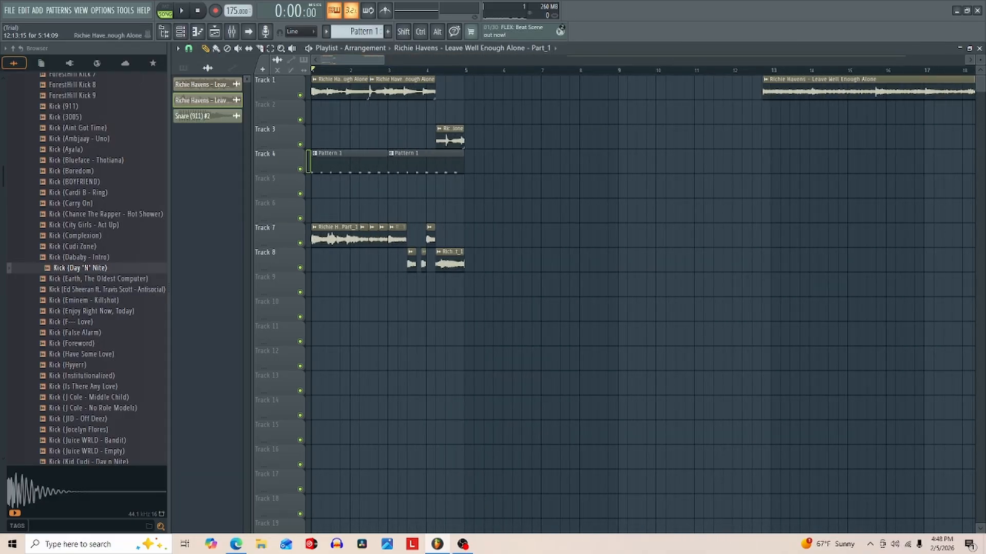
{"action": "left_click_drag", "start_coordinate": [793, 90], "coordinate": [977, 89]}
{"action": "left_click_drag", "start_coordinate": [370, 60], "coordinate": [287, 60]}
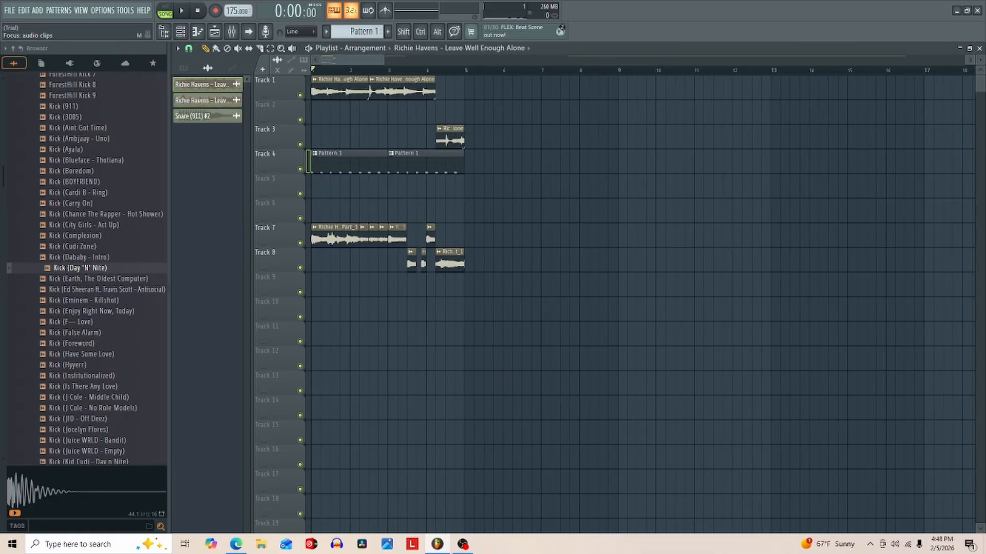
- Set the playlist snap to Bar and duplicate the four-bar arrangement three times to fill bars 5 to 16
{"action": "left_click", "coordinate": [188, 48]}
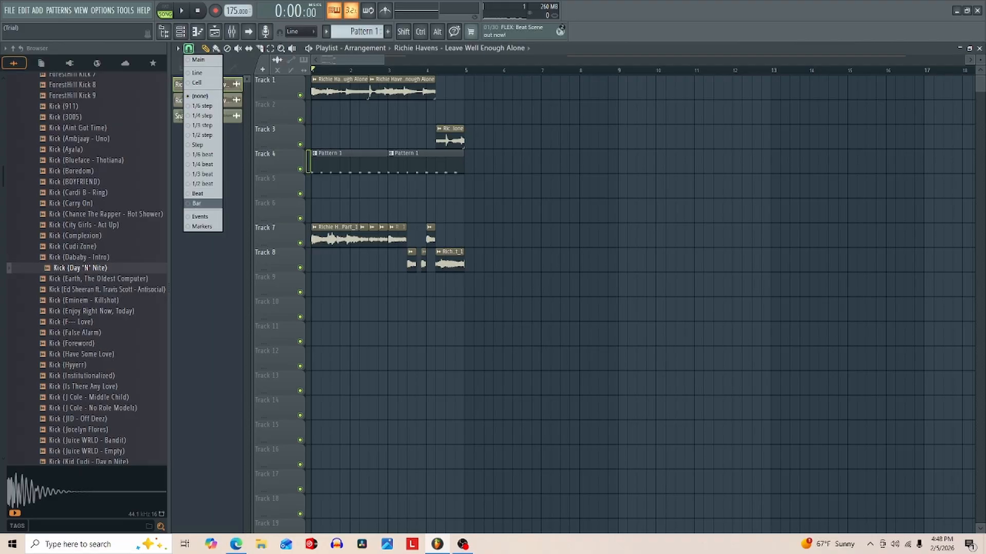
{"action": "left_click", "coordinate": [197, 204]}
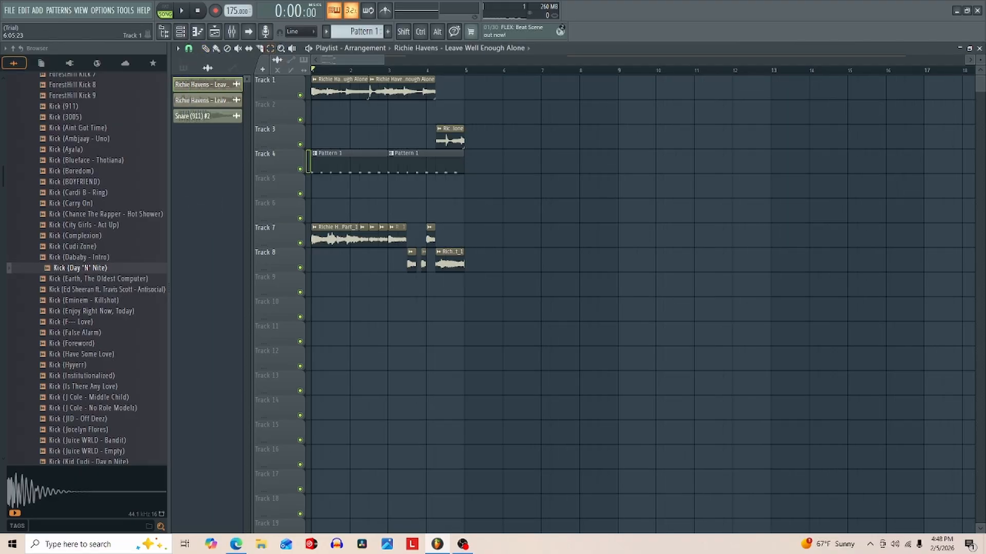
{"action": "key", "text": "ctrl+a"}
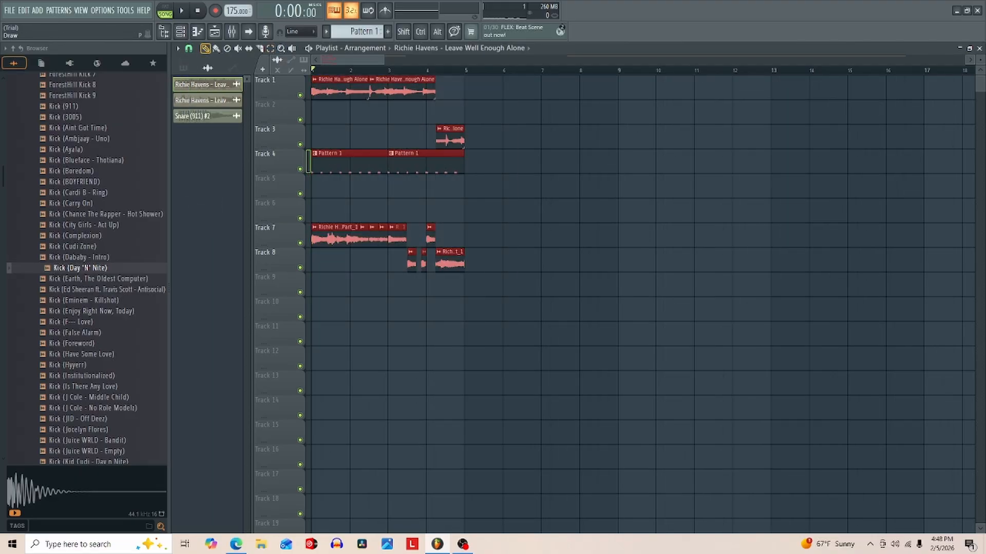
{"action": "key", "text": "ctrl+b"}
{"action": "key", "text": "space"}
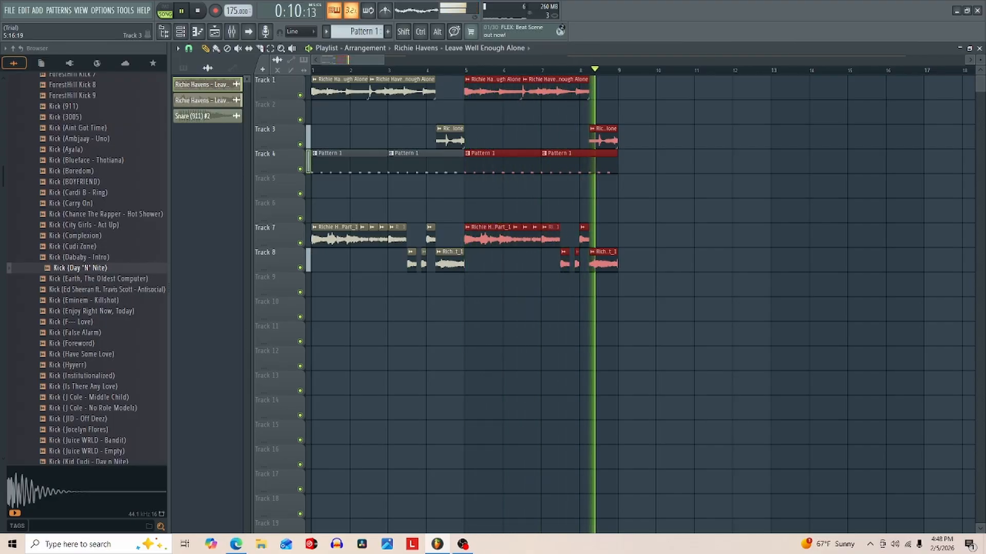
{"action": "key", "text": "space"}
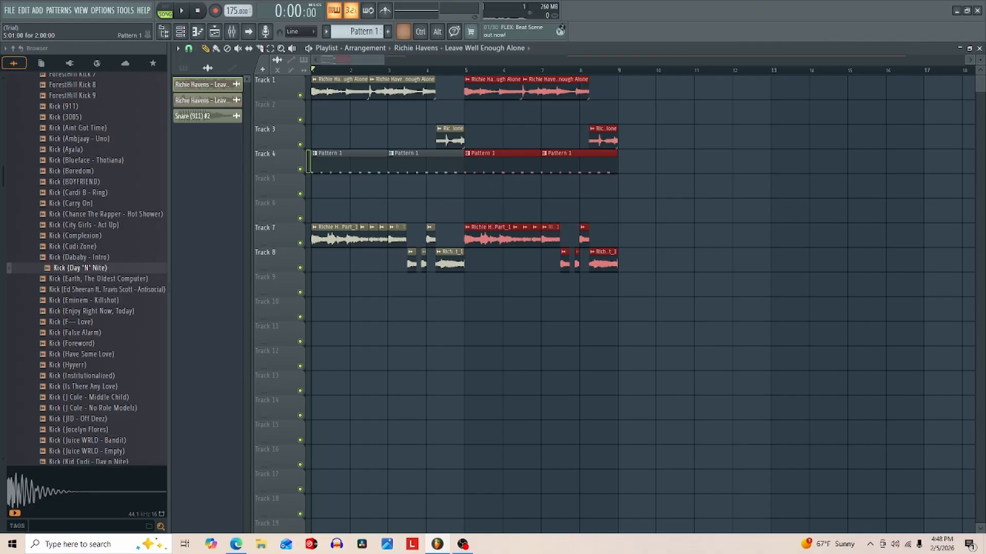
{"action": "key", "text": "ctrl+b"}
{"action": "key", "text": "ctrl+b"}
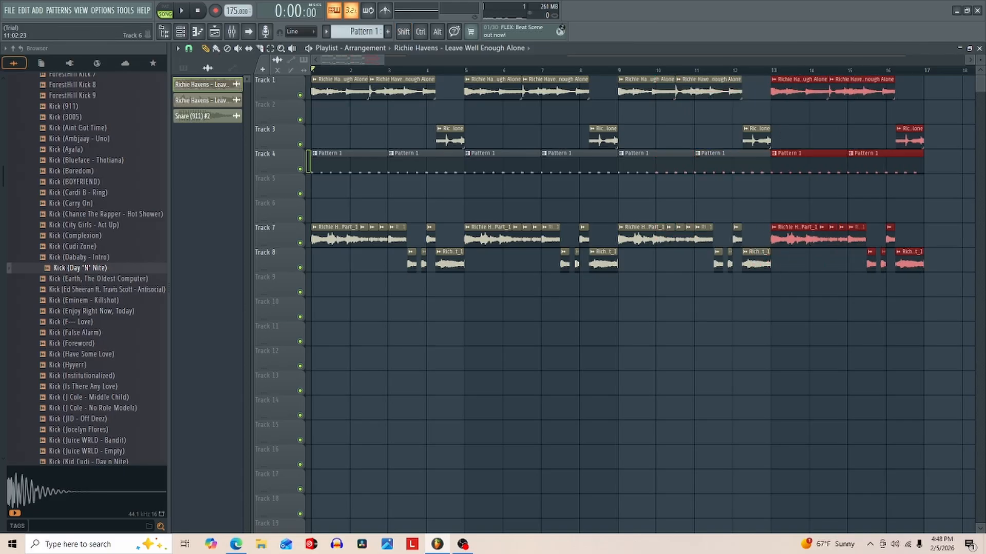
- Play the duplicated arrangement from bar 9 and clear the clip selection
{"action": "left_click_drag", "start_coordinate": [352, 60], "coordinate": [377, 60]}
{"action": "left_click", "coordinate": [351, 70]}
{"action": "key", "text": "space"}
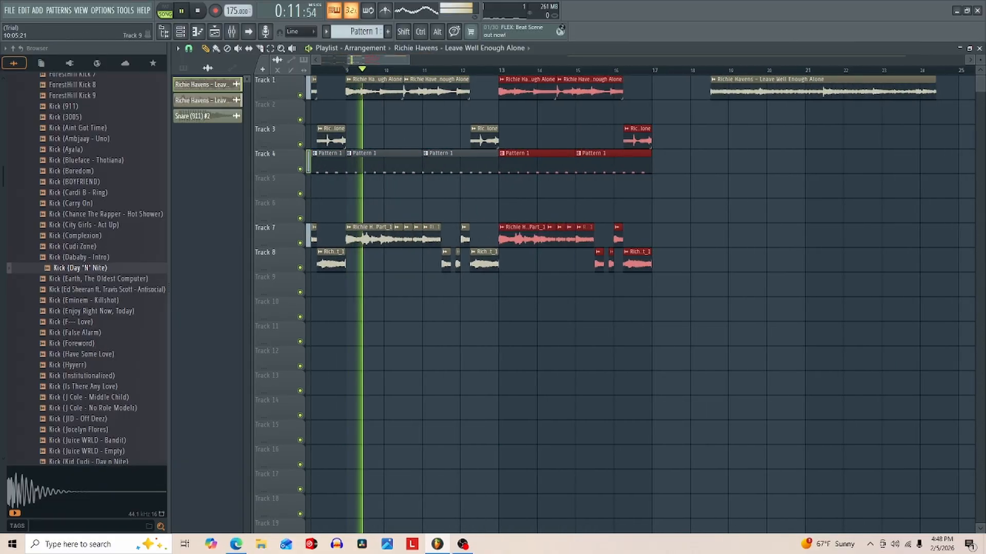
{"action": "left_click", "coordinate": [407, 187], "text": "ctrl"}
{"action": "key", "text": "space"}
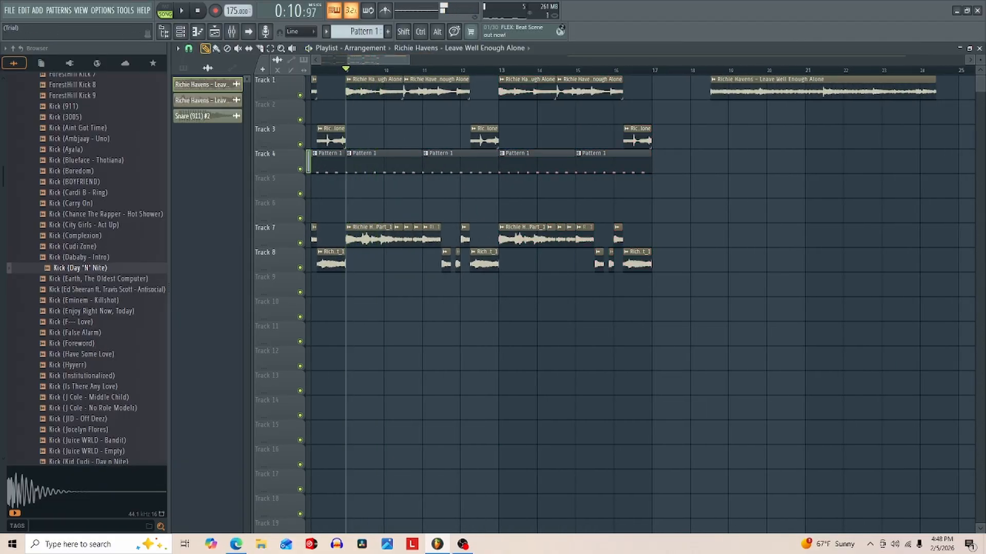
- Set the playlist snap to none for free slicing around bar 9
{"action": "left_click", "coordinate": [189, 48]}
{"action": "left_click", "coordinate": [201, 96]}
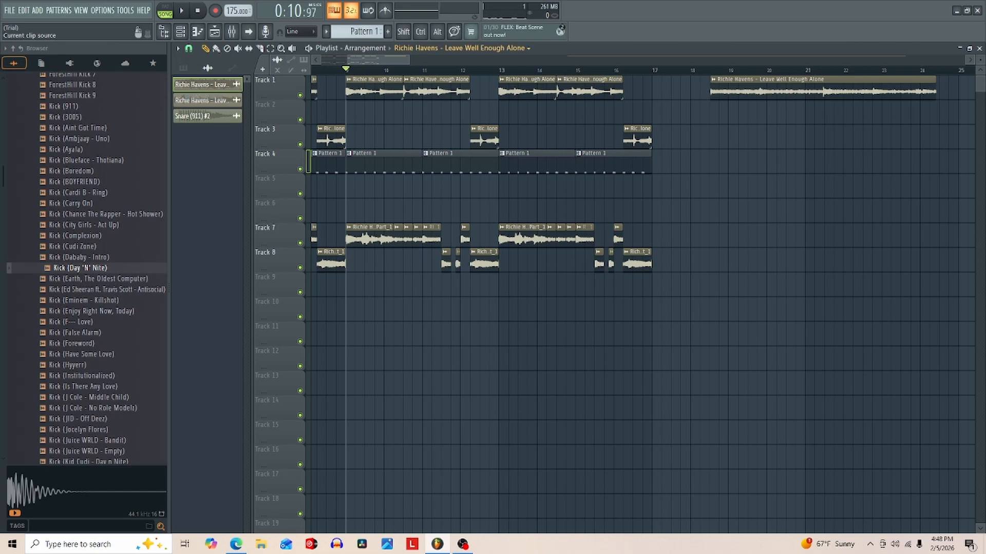
{"action": "left_click_drag", "start_coordinate": [409, 60], "coordinate": [368, 60]}
- Audition the passage from bar 9 and slice the long Track 7 sample clip just before the middle of bar 9
{"action": "key", "text": "space"}
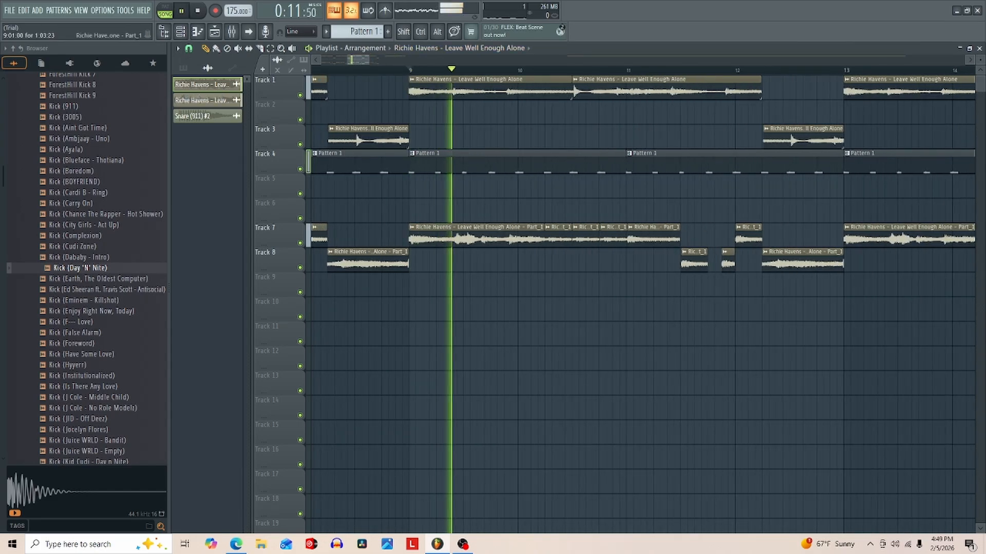
{"action": "key", "text": "space"}
{"action": "key", "text": "space"}
{"action": "key", "text": "space"}
{"action": "key", "text": "space"}
{"action": "key", "text": "space"}
{"action": "key", "text": "space"}
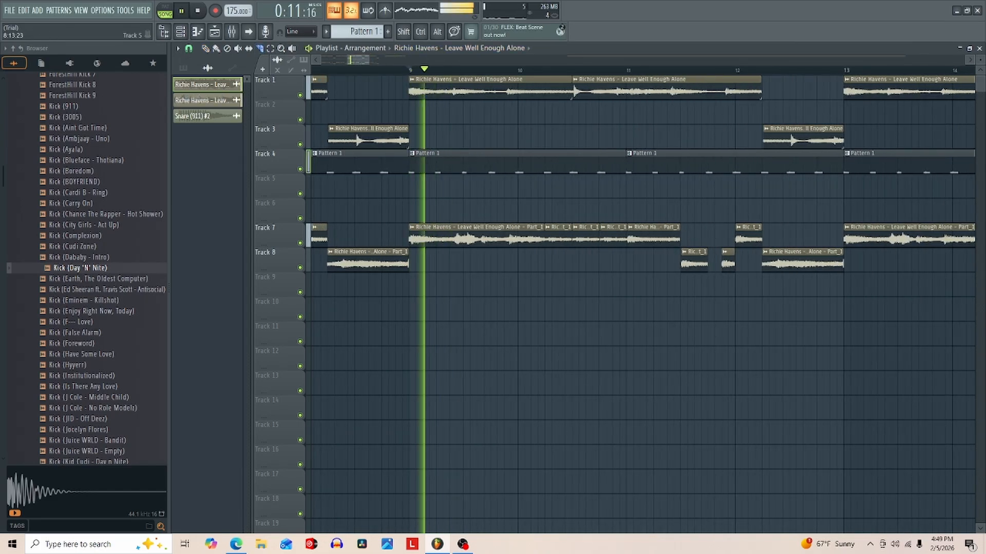
{"action": "key", "text": "space"}
{"action": "key", "text": "space"}
{"action": "key", "text": "space"}
{"action": "key", "text": "space"}
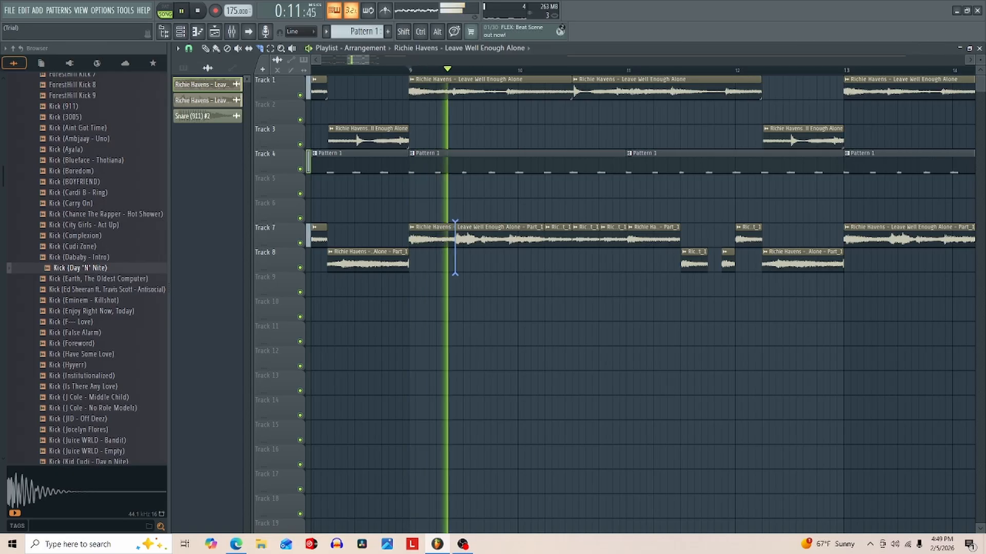
- Move the longer slice from Track 7 to Track 11 near bar 11 and place a copy of the first slice mid-bar 9 on Track 8
{"action": "key", "text": "space"}
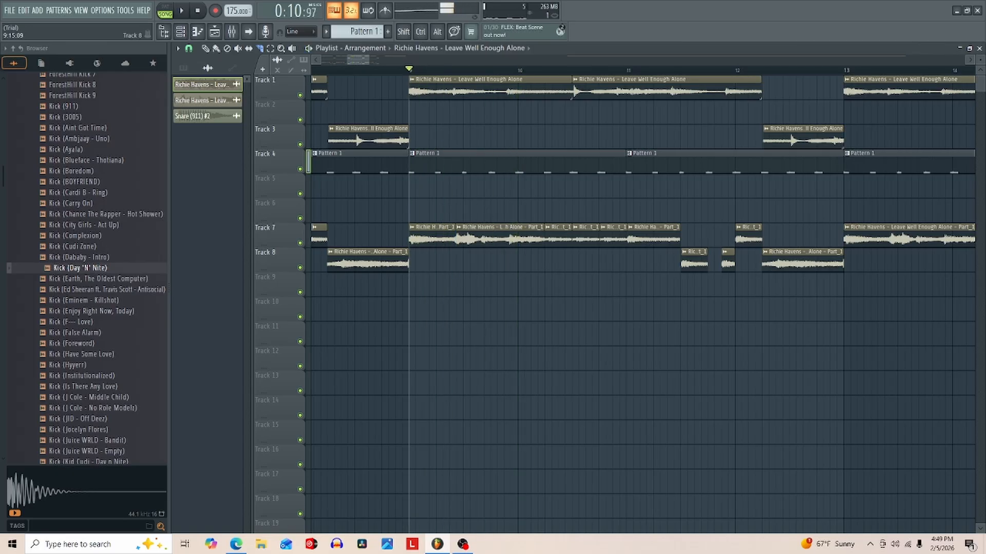
{"action": "key", "text": "space"}
{"action": "key", "text": "p"}
{"action": "key", "text": "space"}
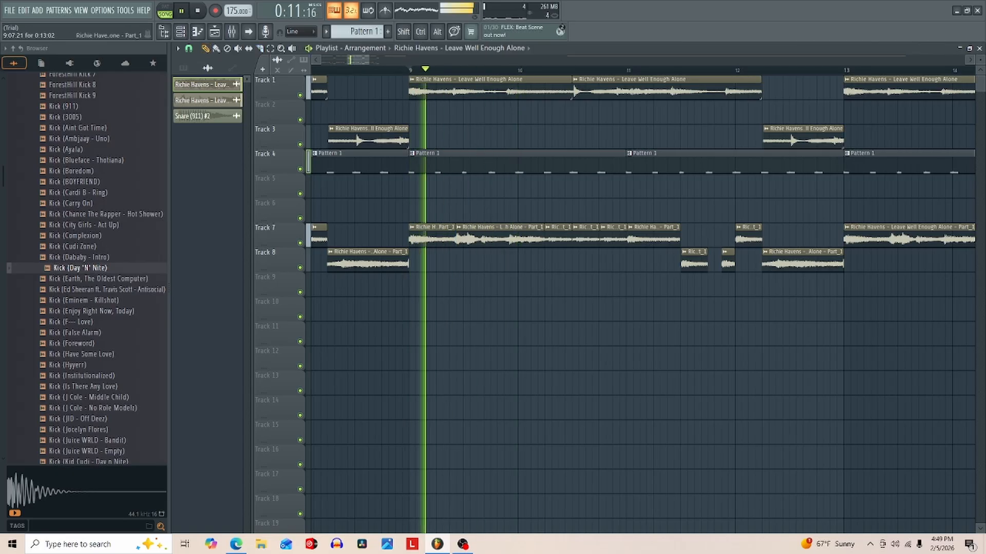
{"action": "key", "text": "space"}
{"action": "mouse_move", "coordinate": [479, 238]}
{"action": "left_mouse_down"}
{"action": "mouse_move", "coordinate": [584, 337]}
{"action": "mouse_move", "coordinate": [649, 337]}
{"action": "left_mouse_up"}
{"action": "key", "text": "space"}
{"action": "key", "text": "space"}
{"action": "key", "text": "space"}
{"action": "key", "text": "space"}
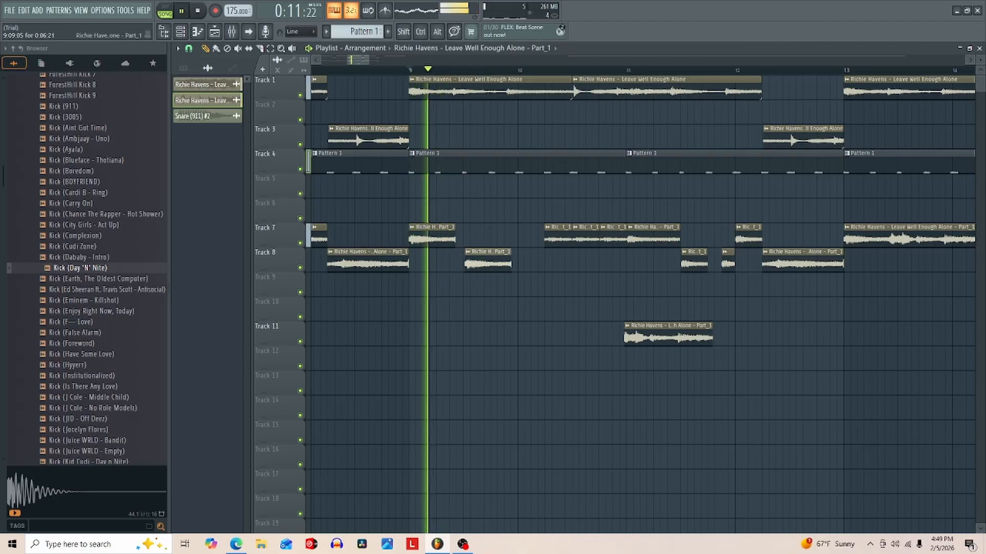
{"action": "key", "text": "space"}
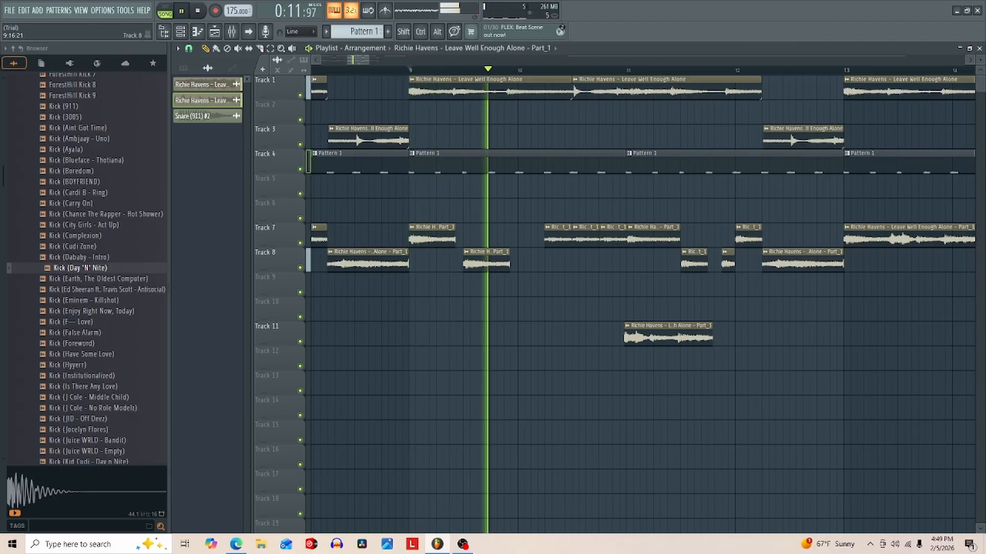
{"action": "key", "text": "space"}
{"action": "key", "text": "space"}
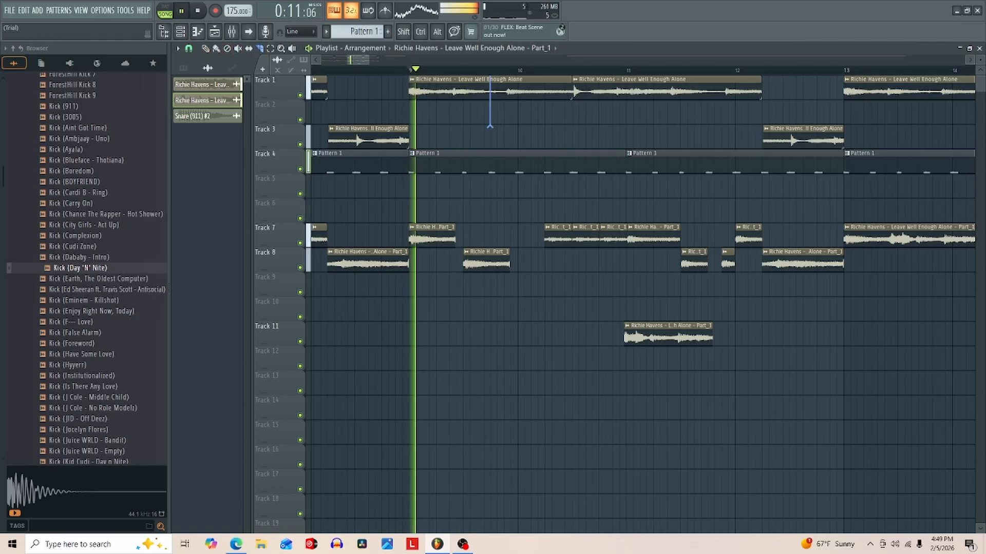
- Slice the first Track 1 sample clip of the bar 9 section about three quarters through bar 9
{"action": "left_click_drag", "start_coordinate": [490, 126], "coordinate": [490, 127]}
{"action": "key", "text": "space"}
{"action": "key", "text": "space"}
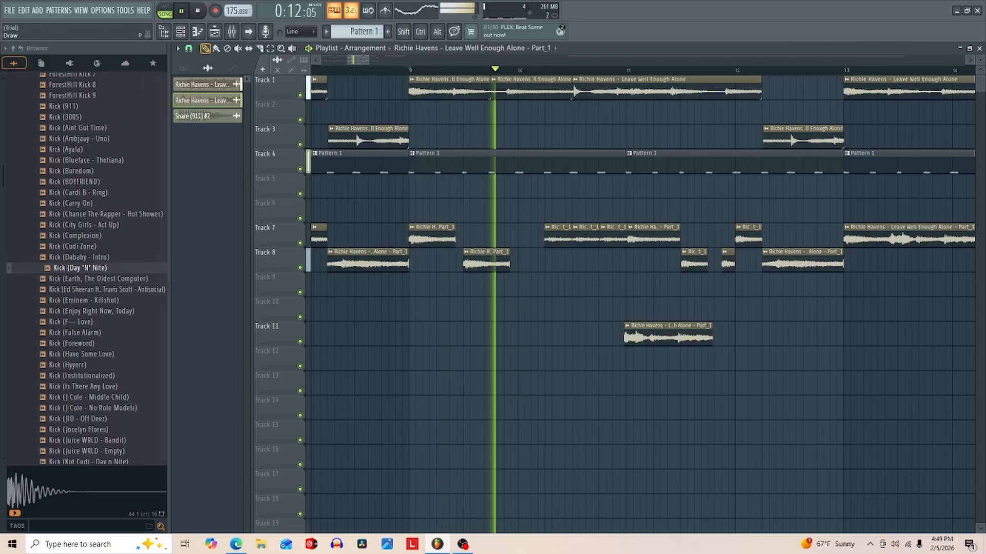
{"action": "key", "text": "space"}
- Place a copy of the first Track 1 slice from bar 9 on Track 2 at bar 10
{"action": "key", "text": "space"}
{"action": "key", "text": "space"}
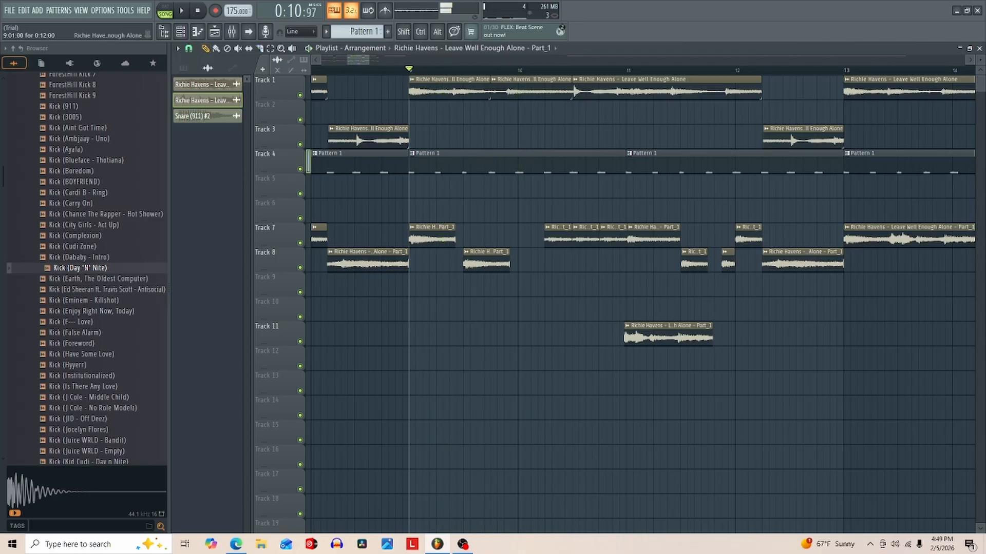
{"action": "key", "text": "space"}
{"action": "left_click", "coordinate": [451, 90]}
{"action": "left_click", "coordinate": [521, 113]}
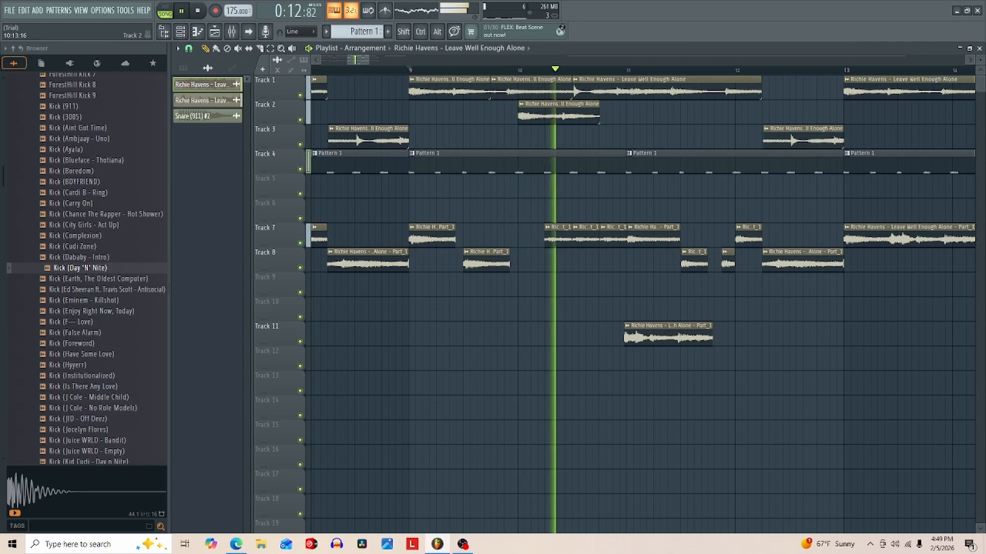
{"action": "key", "text": "space"}
{"action": "key", "text": "space"}
{"action": "key", "text": "space"}
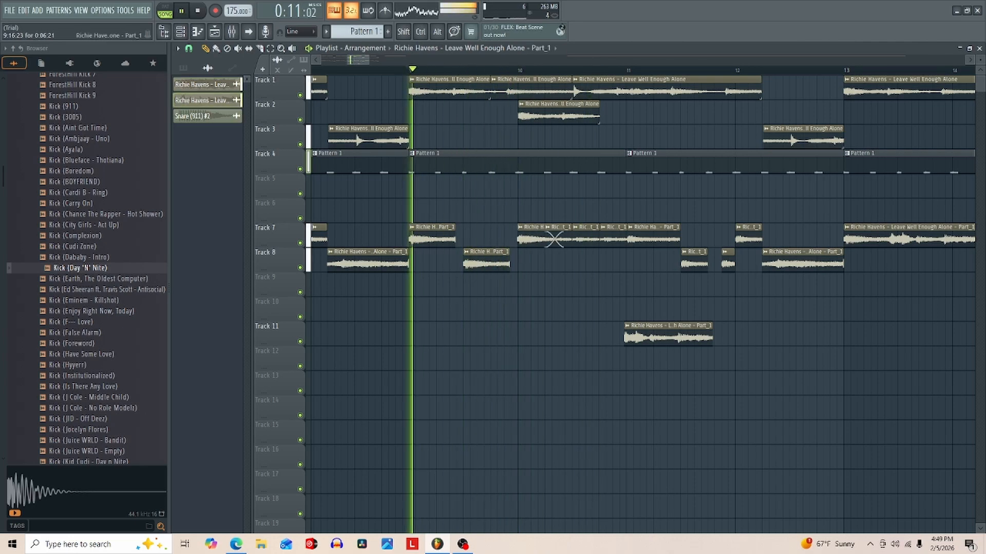
- Place copies of the first Track 7 slice from bar 9 just before bar 10 on Track 9 and at bar 10 on Track 8
{"action": "left_click_drag", "start_coordinate": [532, 239], "coordinate": [518, 289]}
{"action": "key", "text": "space"}
{"action": "key", "text": "space"}
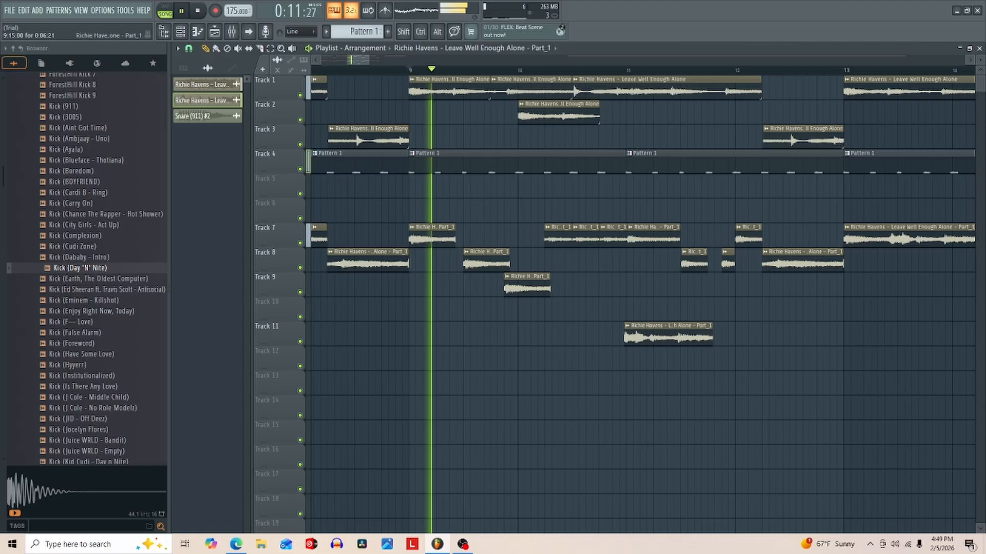
{"action": "left_click", "coordinate": [520, 263]}
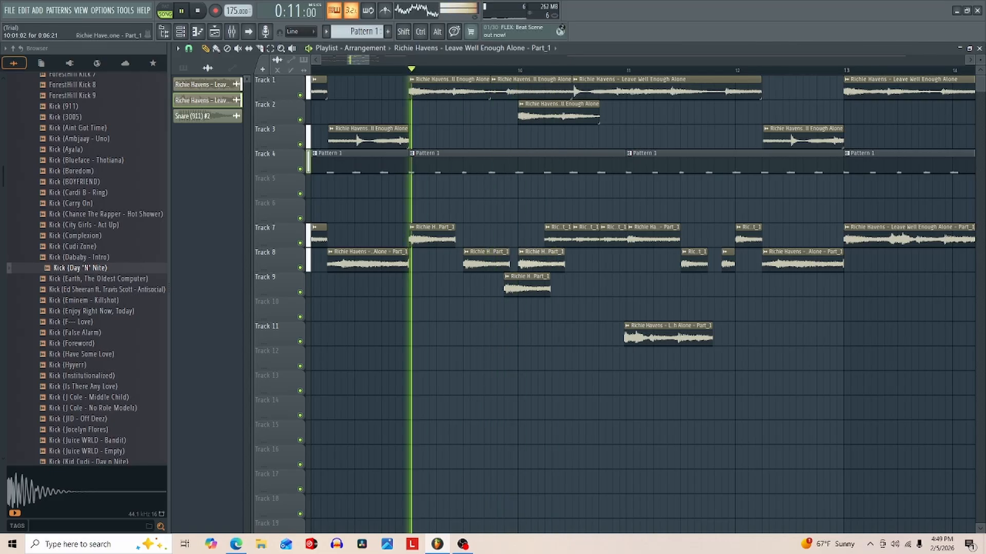
- Trim the Track 9 slice to end at bar 10 and the Track 8 slice to end where the Track 7 slices begin
{"action": "key", "text": "space"}
{"action": "key", "text": "space"}
{"action": "left_click_drag", "start_coordinate": [549, 288], "coordinate": [522, 288]}
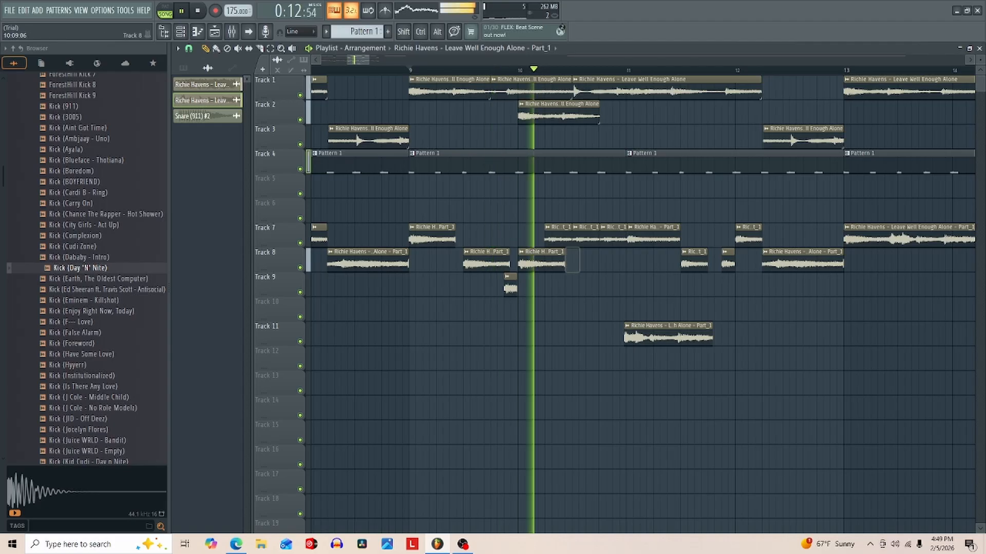
{"action": "left_click_drag", "start_coordinate": [564, 264], "coordinate": [544, 263]}
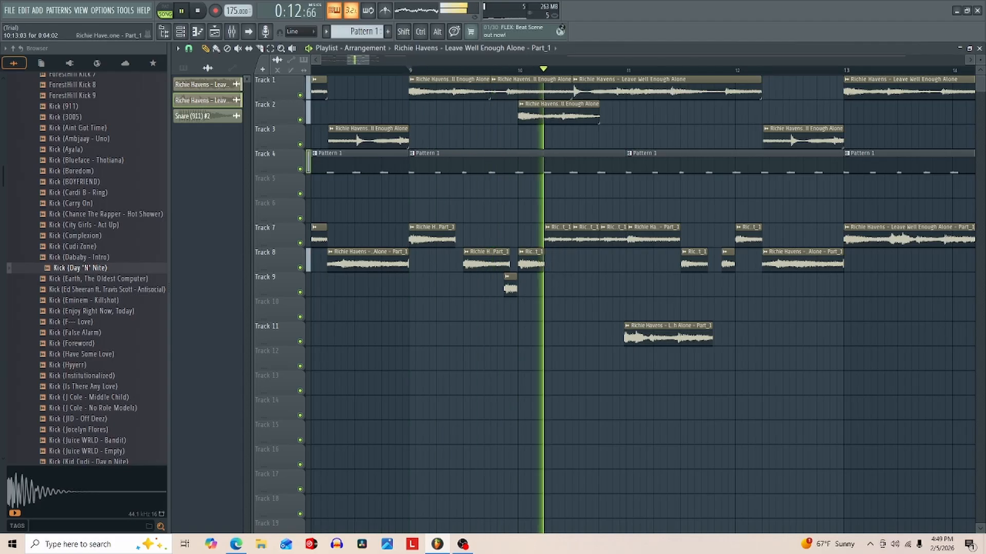
- Replace the Track 7 clip at bar 11 with the Track 11 slice, aligned to bar 11, and copy that slice to bar 12
{"action": "key", "text": "space"}
{"action": "key", "text": "space"}
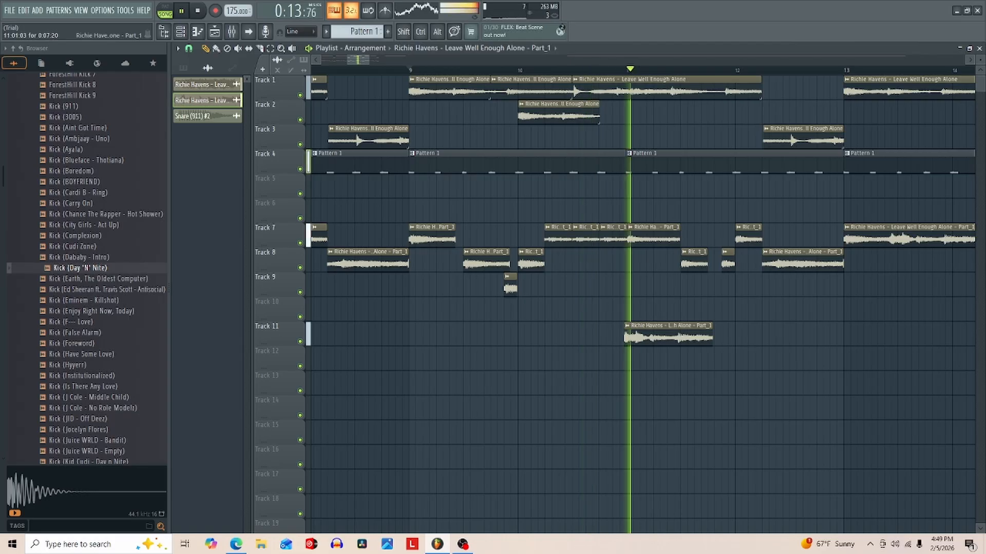
{"action": "key", "text": "space"}
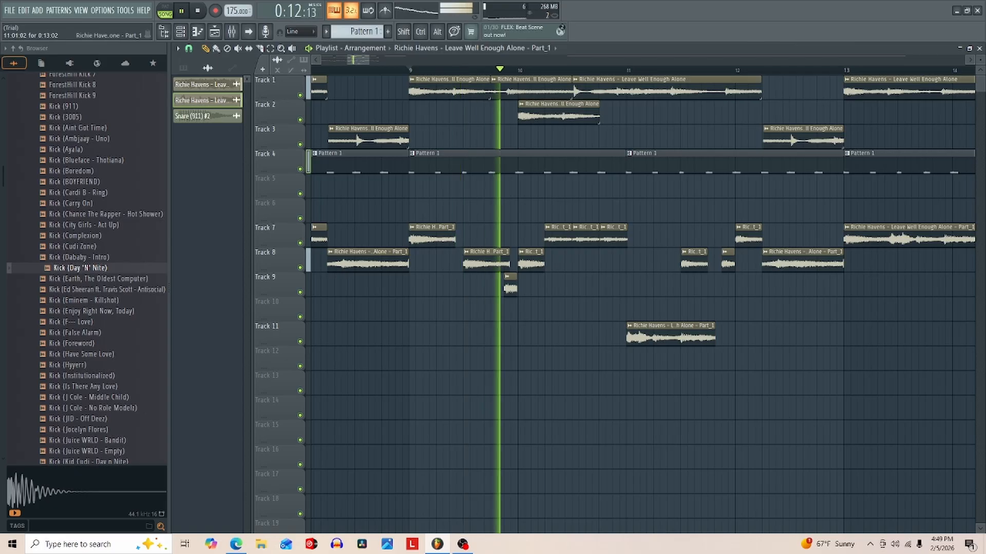
{"action": "left_click", "coordinate": [738, 337]}
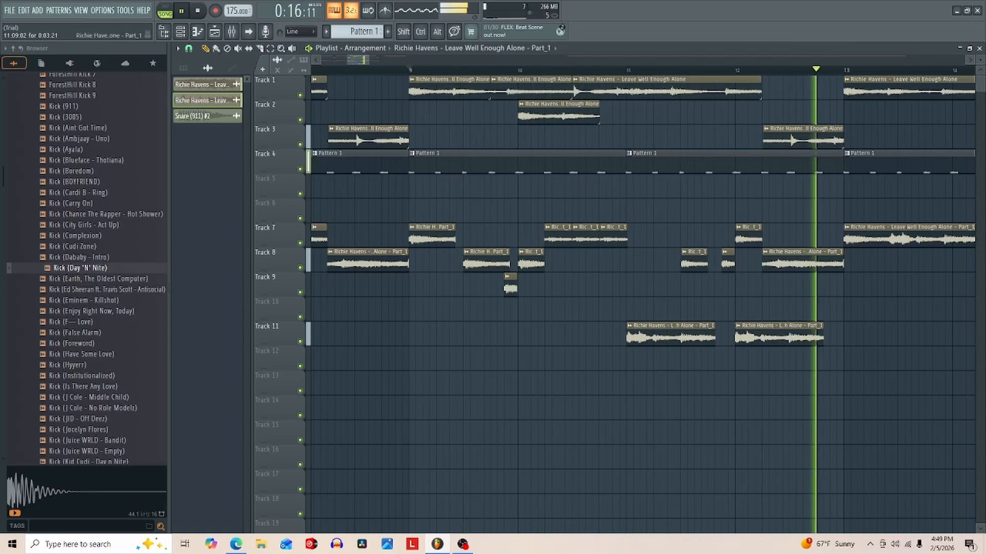
- Move the long leftover sample clip beyond the arrangement from Track 1 down to Track 5 at about bar 19
{"action": "key", "text": "space"}
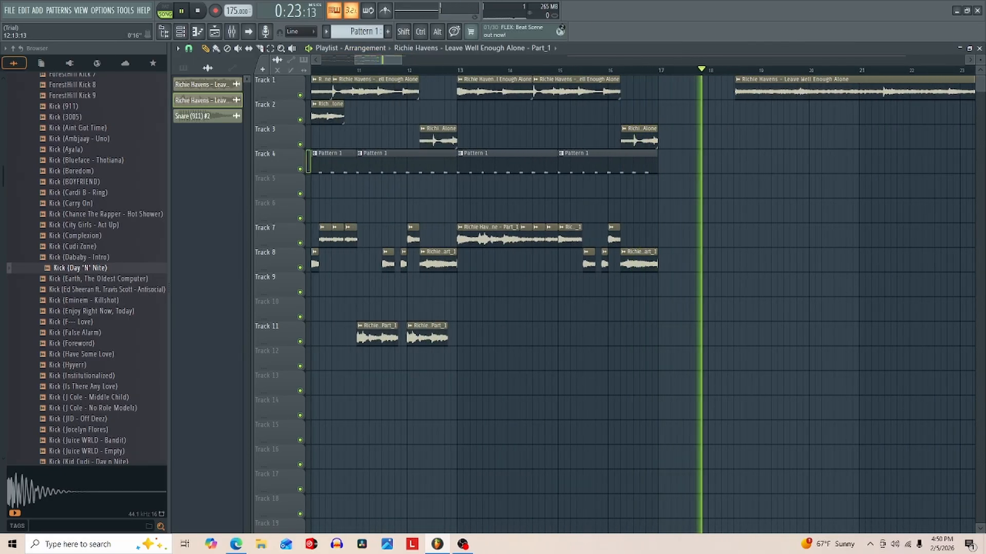
{"action": "key", "text": "space"}
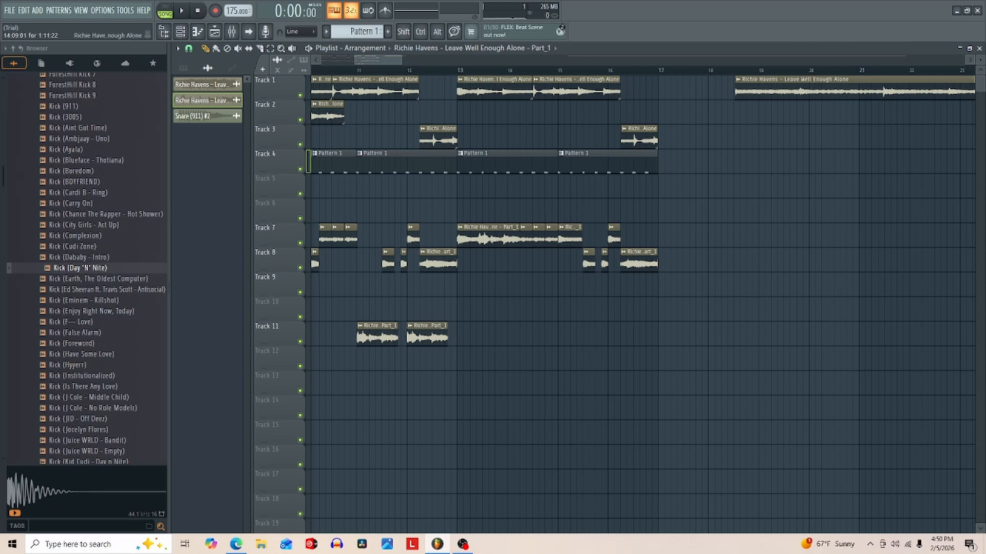
{"action": "left_click_drag", "start_coordinate": [801, 88], "coordinate": [828, 187]}
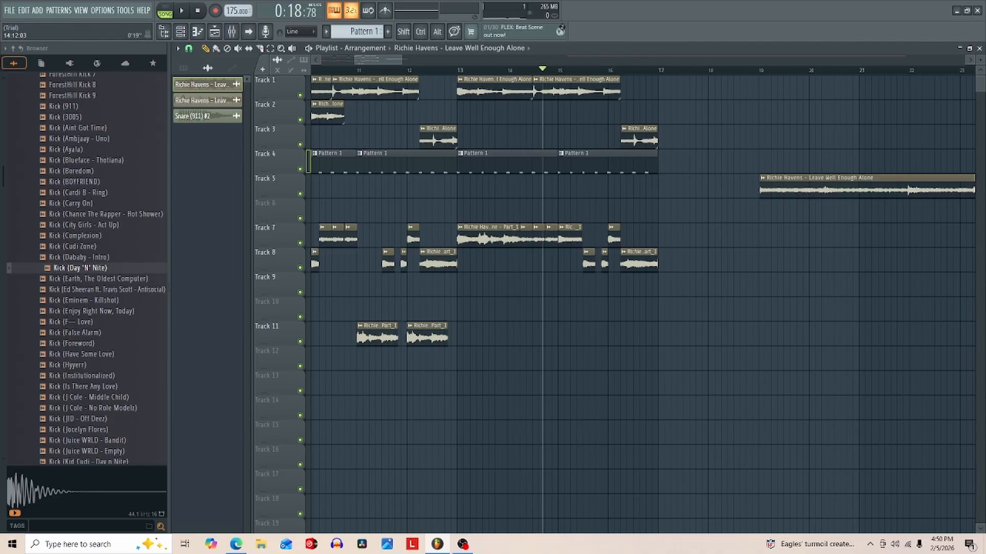
- Audition the closing bars and slice the last Track 1 sample clip just before bar 16
{"action": "key", "text": "space"}
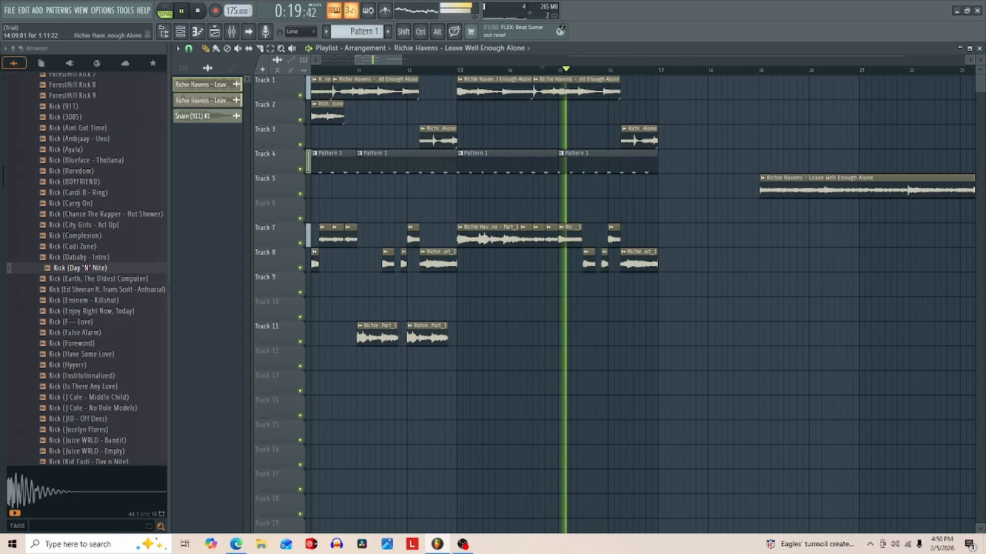
{"action": "key", "text": "space"}
{"action": "key", "text": "space"}
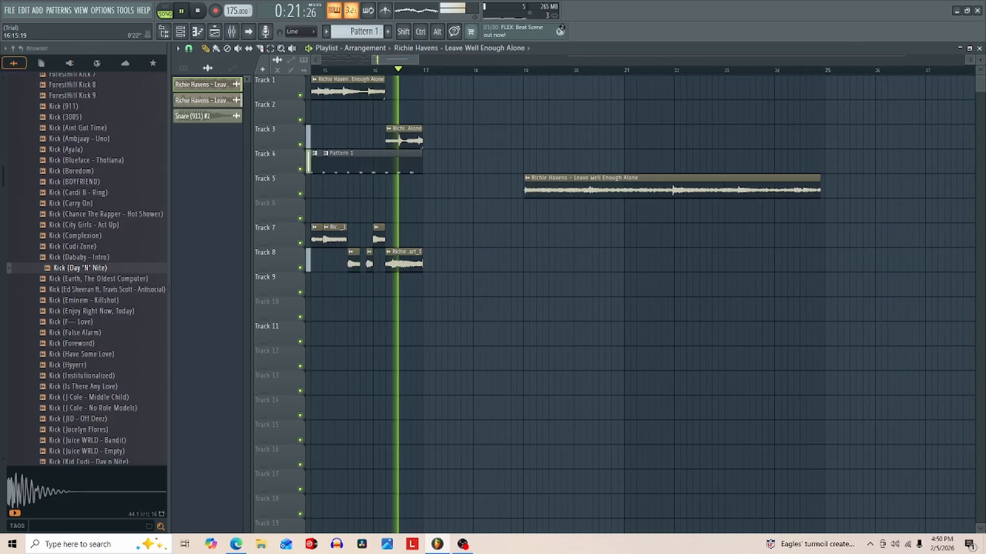
{"action": "key", "text": "space"}
{"action": "scroll", "coordinate": [551, 112], "scroll_direction": "up", "scroll_amount": 5}
{"action": "key", "text": "space"}
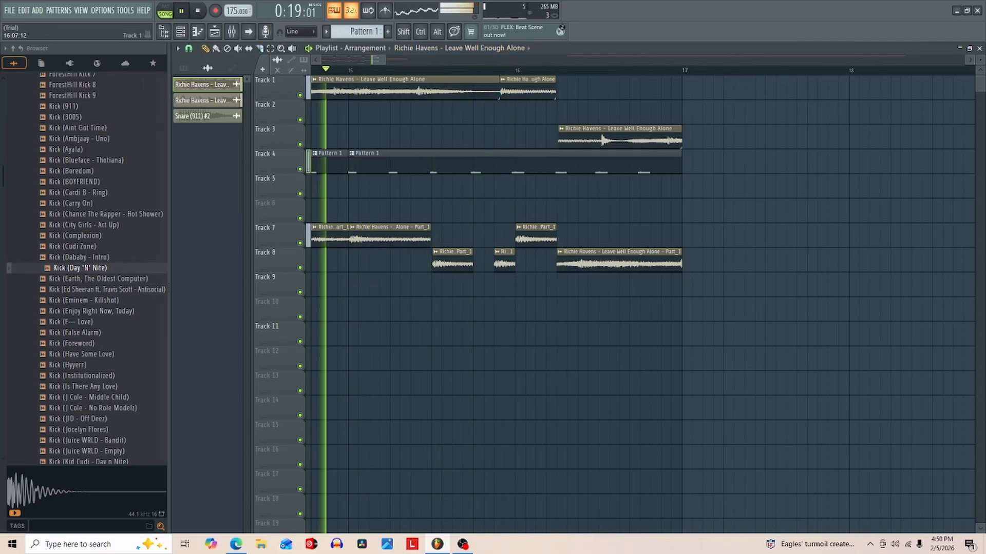
- Fill the middle of bar 16 with short sample slices on Tracks 1 and 2, and trim the Track 3 clip to start at step 13
{"action": "left_click_drag", "start_coordinate": [584, 88], "coordinate": [564, 113]}
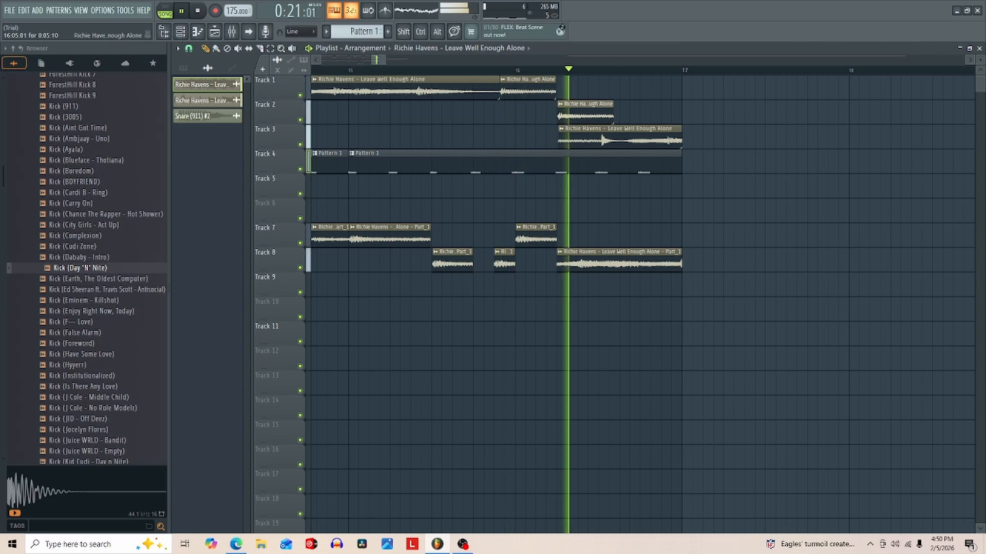
{"action": "key", "text": "ctrl+z"}
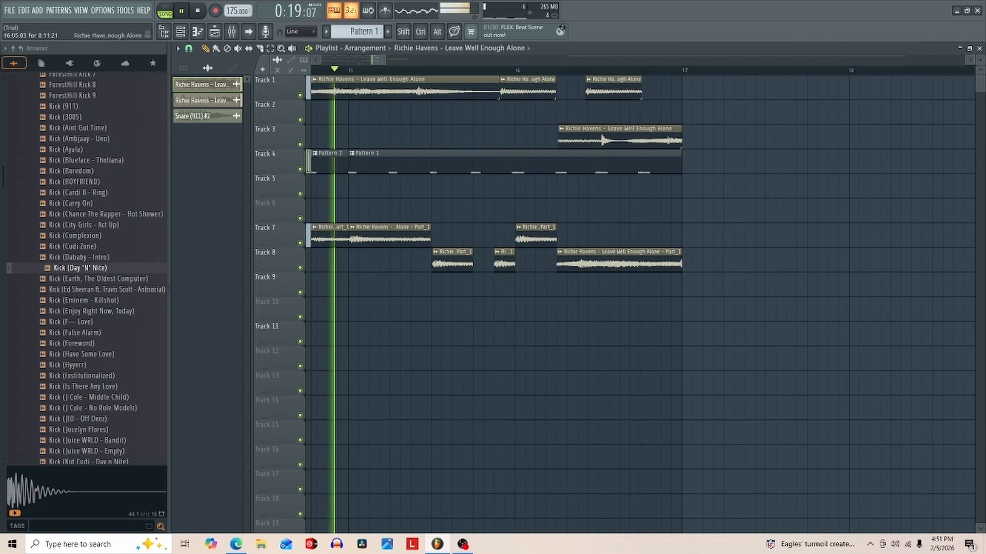
{"action": "left_click_drag", "start_coordinate": [560, 139], "coordinate": [641, 139]}
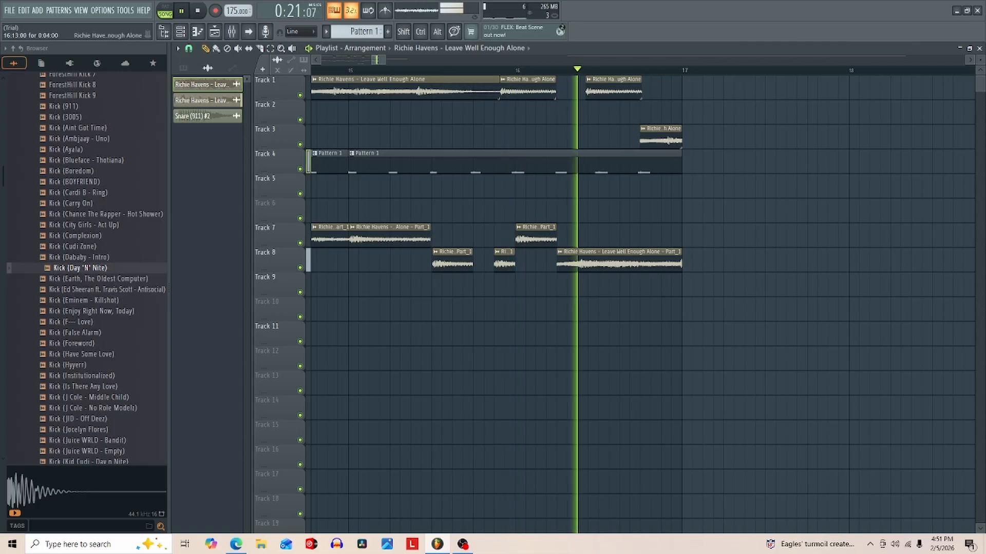
{"action": "left_click_drag", "start_coordinate": [563, 90], "coordinate": [565, 115]}
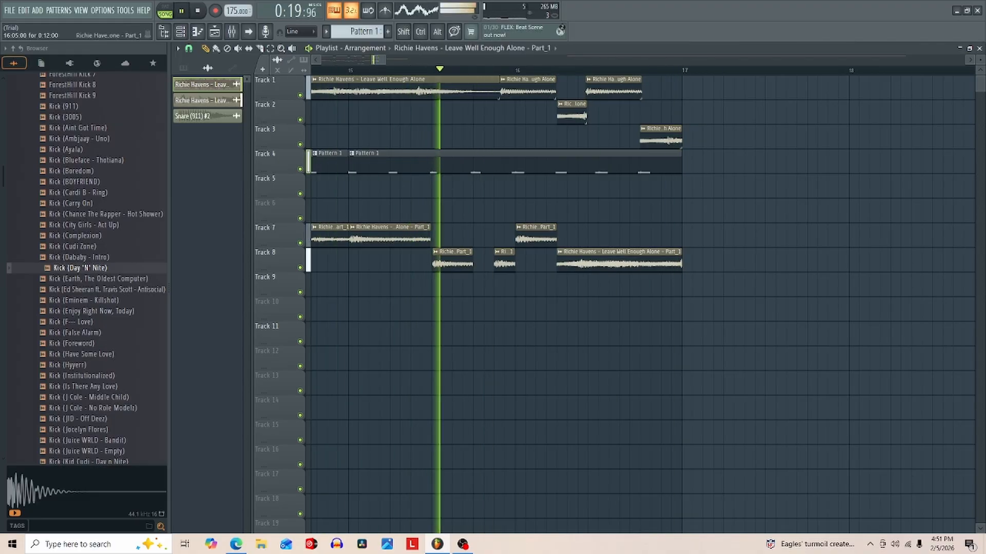
- Place a copy of the closing Track 8 clip on Track 9 at bar 16 and trim it to end where the Track 8 clip starts
{"action": "key", "text": "space"}
{"action": "left_click", "coordinate": [537, 286]}
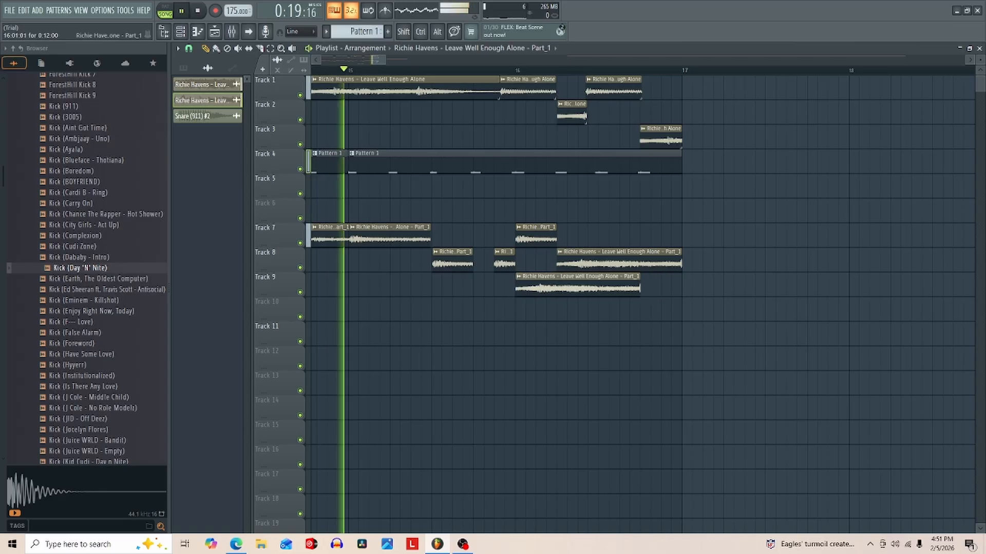
{"action": "mouse_move", "coordinate": [517, 286]}
{"action": "left_mouse_down"}
{"action": "mouse_move", "coordinate": [493, 286]}
{"action": "mouse_move", "coordinate": [516, 286]}
{"action": "left_mouse_up"}
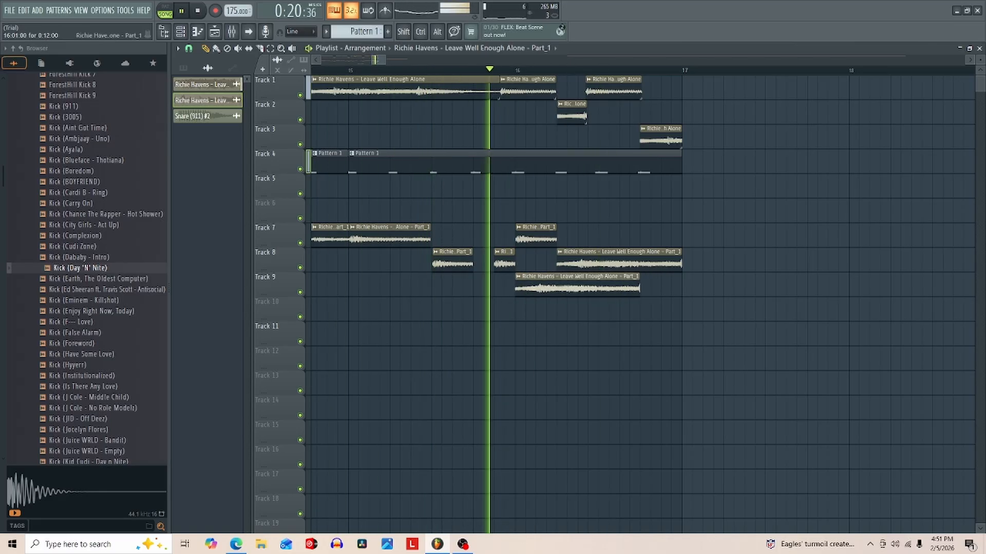
{"action": "key", "text": "space"}
{"action": "key", "text": "space"}
{"action": "left_click_drag", "start_coordinate": [638, 287], "coordinate": [555, 287]}
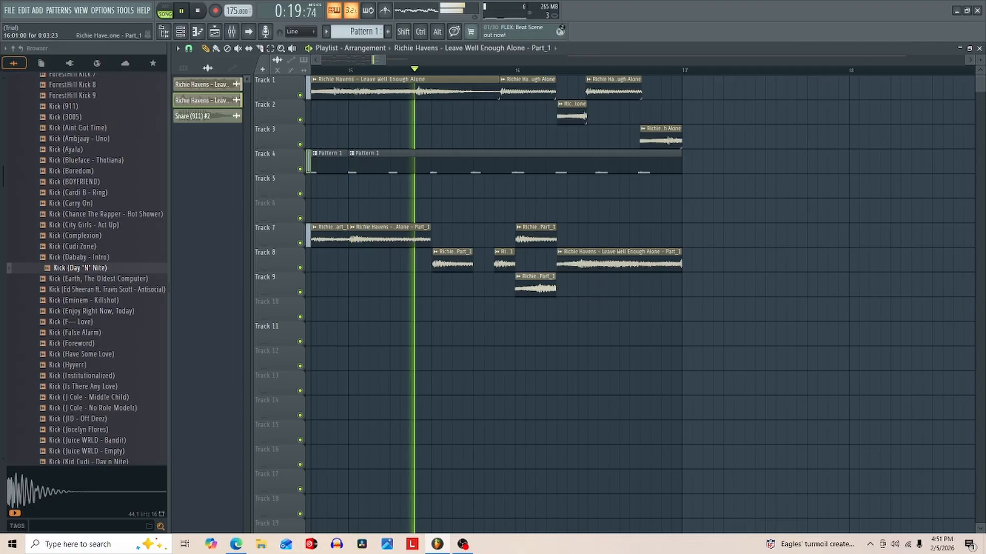
- Delete the Track 7 slice at bar 16 and play back the sixteen-bar arrangement
{"action": "key", "text": "space"}
{"action": "right_click", "coordinate": [549, 239]}
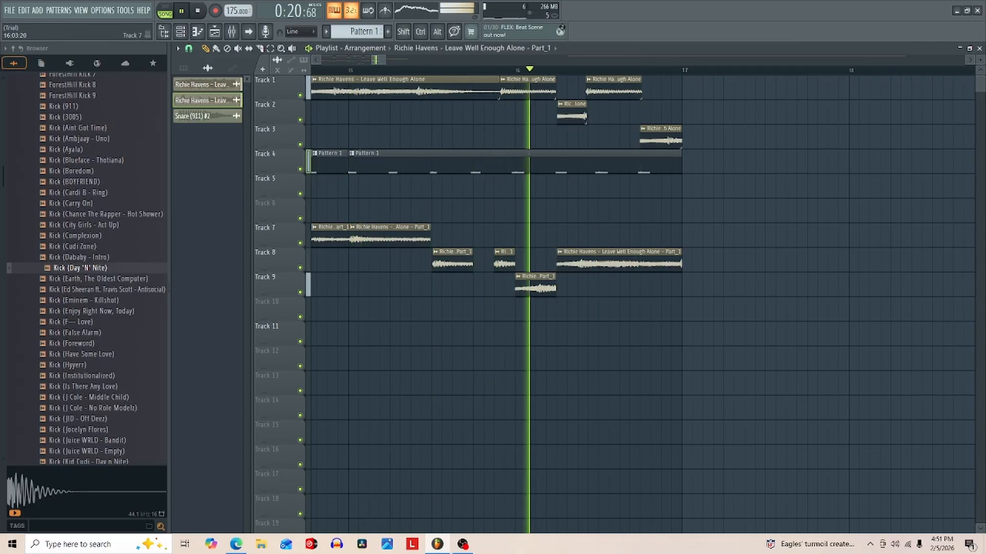
{"action": "key", "text": "space"}
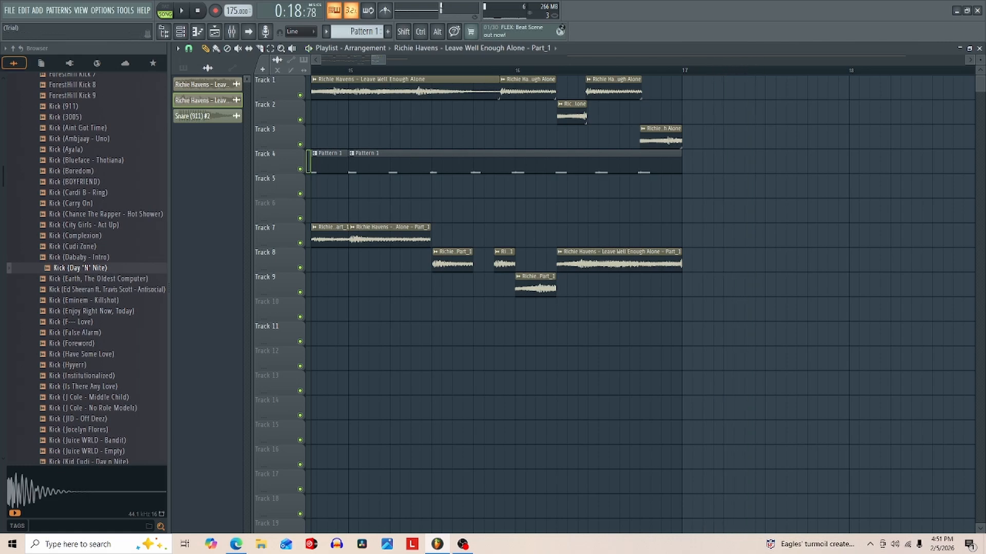
{"action": "left_click_drag", "start_coordinate": [372, 59], "coordinate": [307, 63]}
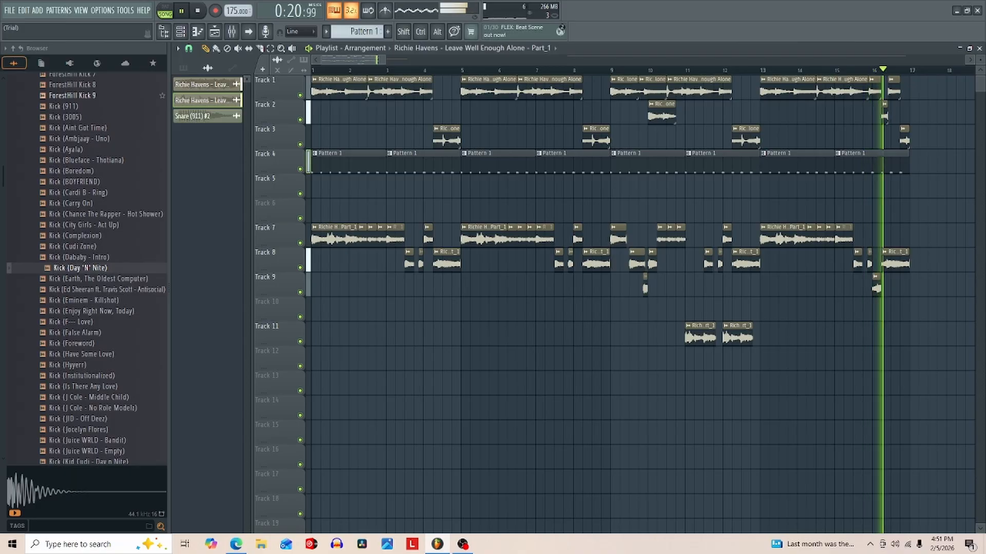
- Stop playback, try shifting the pitch of both Richie Havens sample channels, and audition the change in the arrangement
{"action": "key", "text": "space"}
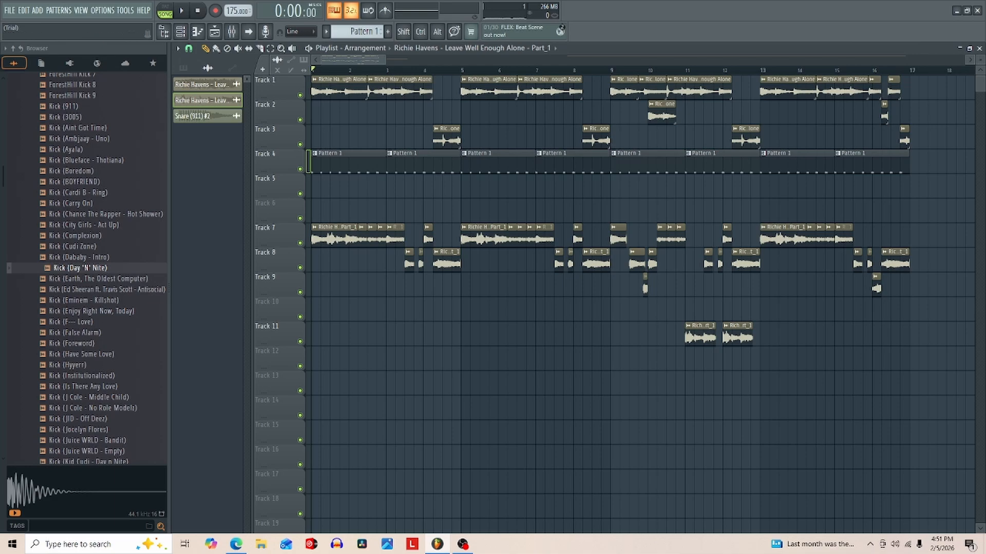
{"action": "left_click", "coordinate": [979, 48]}
{"action": "left_click", "coordinate": [979, 48]}
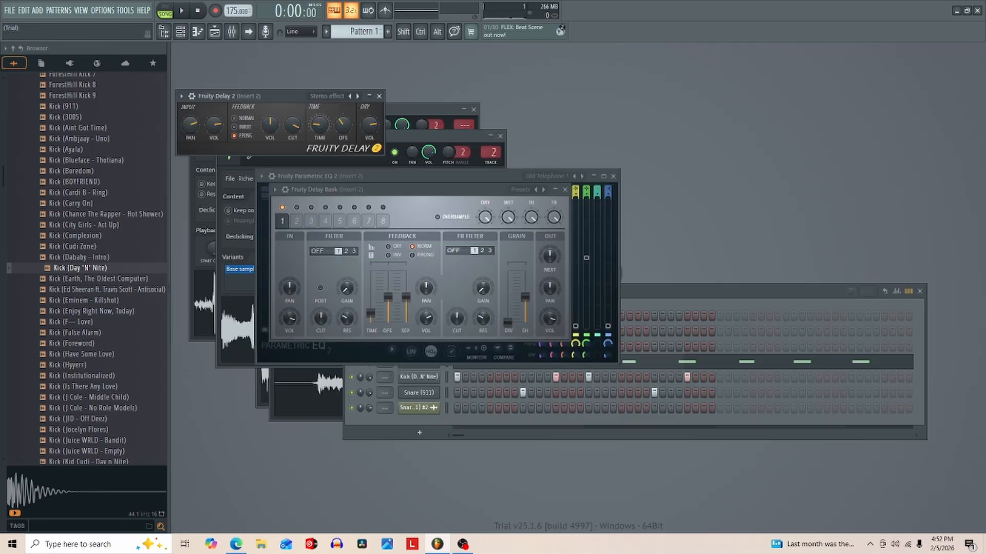
{"action": "left_click", "coordinate": [920, 292]}
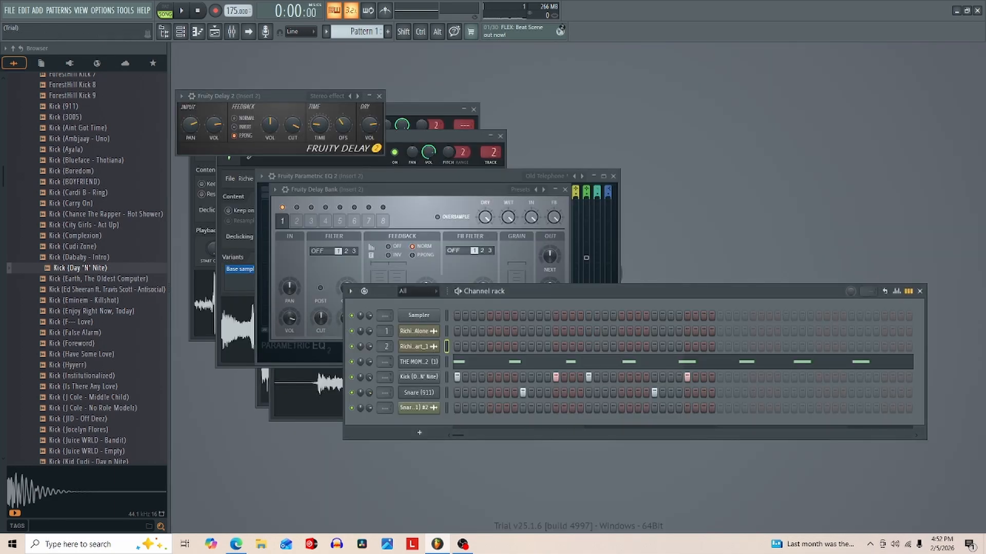
{"action": "left_click", "coordinate": [418, 331]}
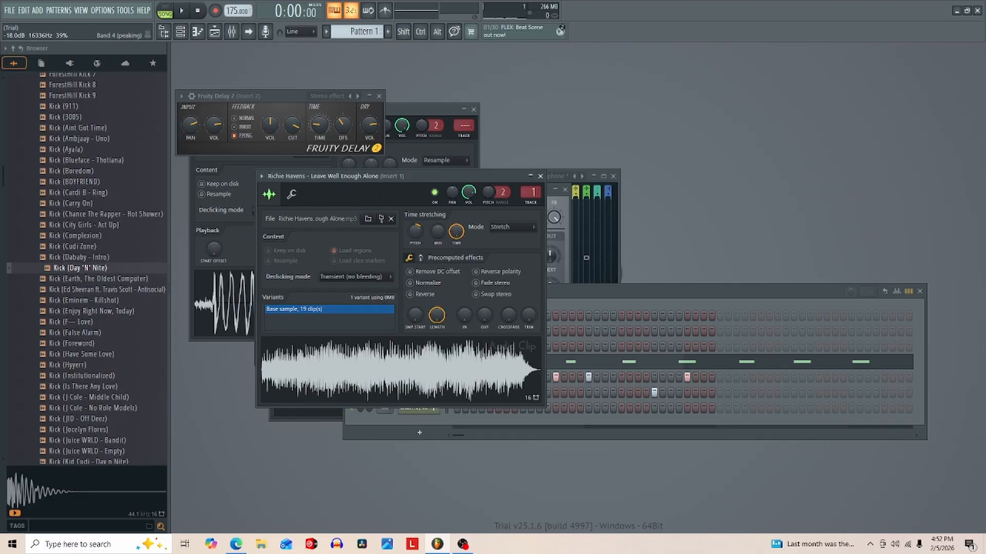
{"action": "left_click", "coordinate": [590, 291]}
{"action": "left_click", "coordinate": [419, 346]}
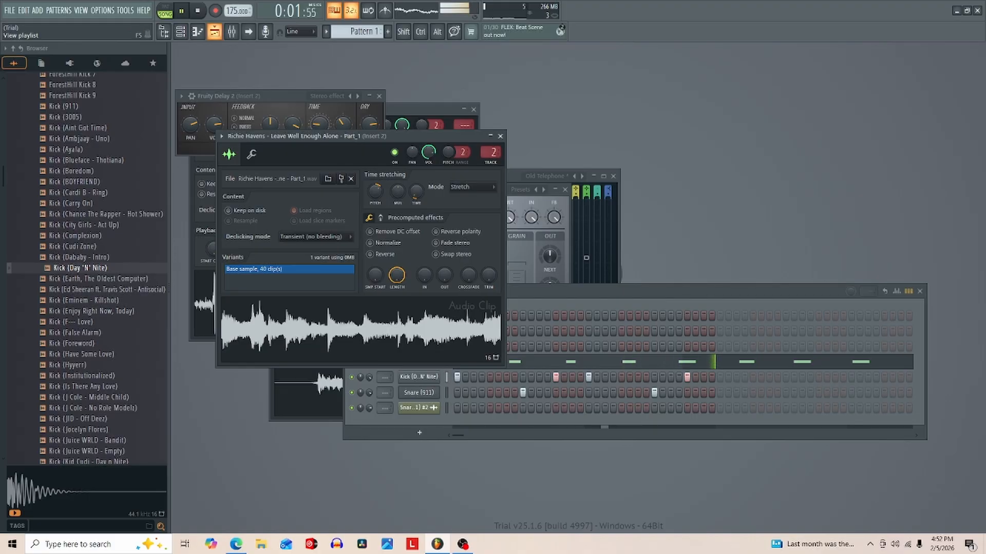
{"action": "left_click", "coordinate": [163, 32]}
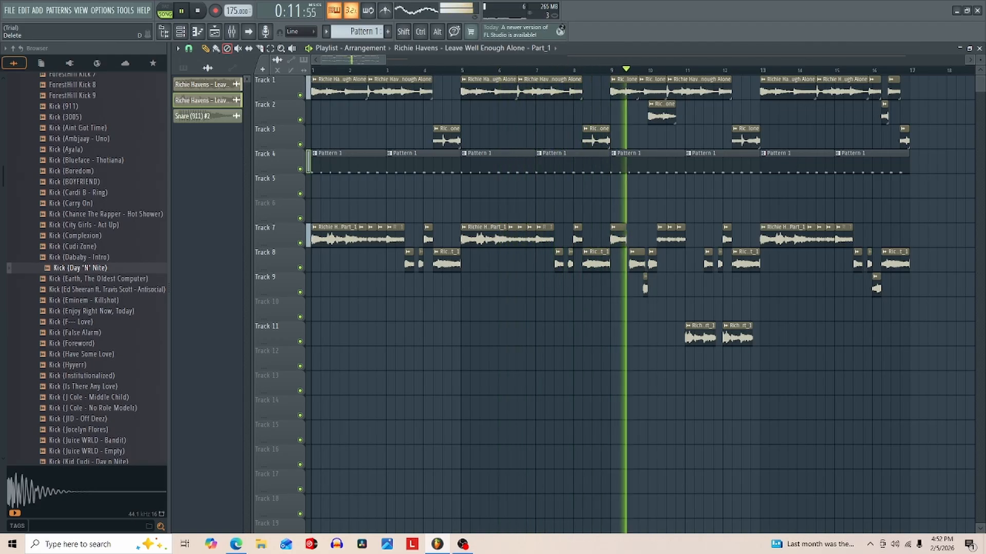
{"action": "key", "text": "F5"}
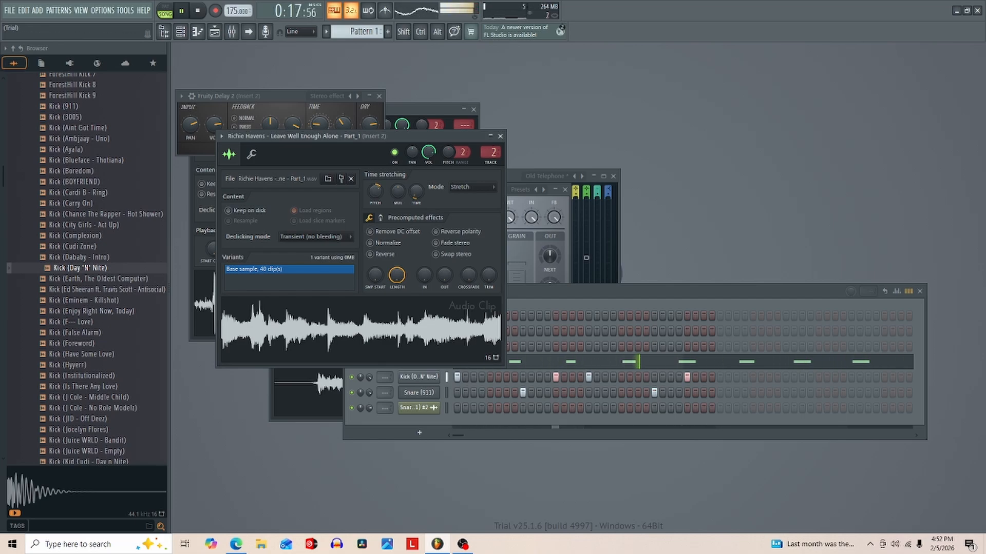
- Reset the Part_1 sample's pitch shift, set the other Richie Havens sample's to +100 cents, and play the arrangement
{"action": "key", "text": "F6"}
{"action": "left_click", "coordinate": [418, 346]}
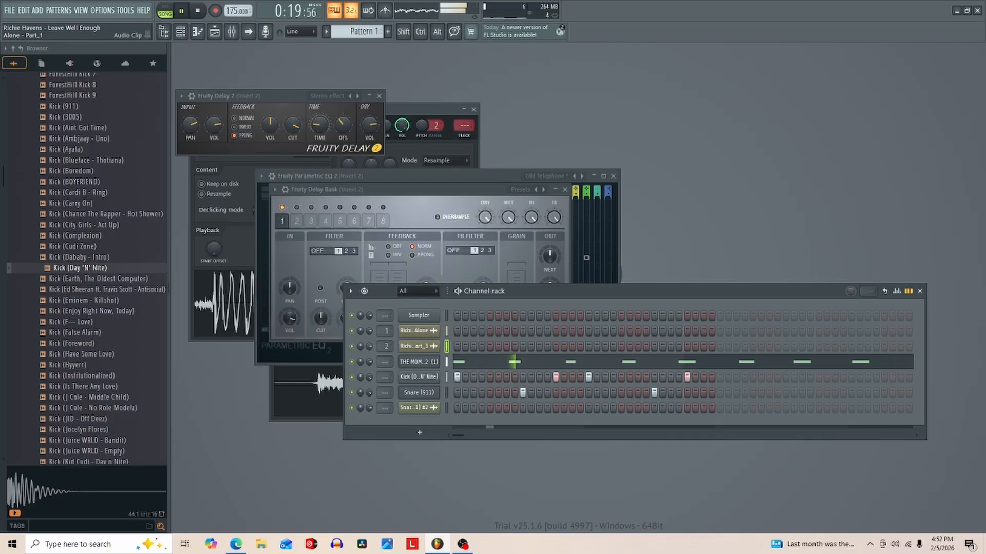
{"action": "left_click", "coordinate": [418, 347]}
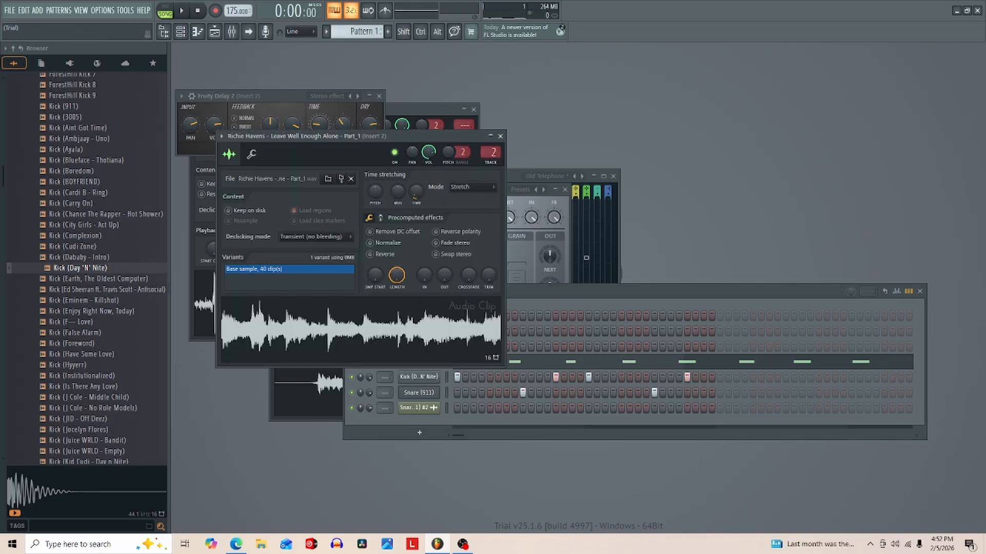
{"action": "key", "text": "F6"}
{"action": "left_click", "coordinate": [418, 331]}
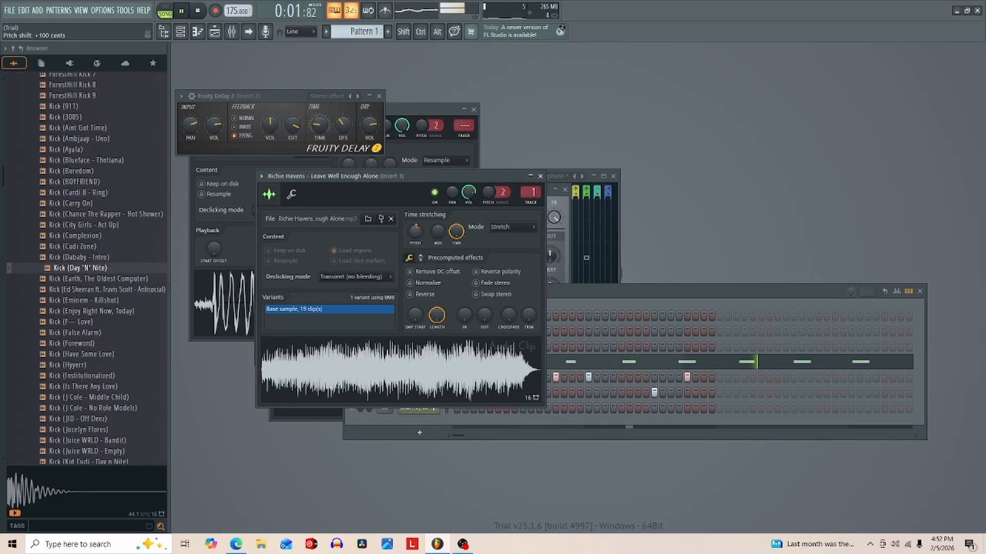
{"action": "key", "text": "F6"}
{"action": "left_click", "coordinate": [418, 347]}
{"action": "key", "text": "space"}
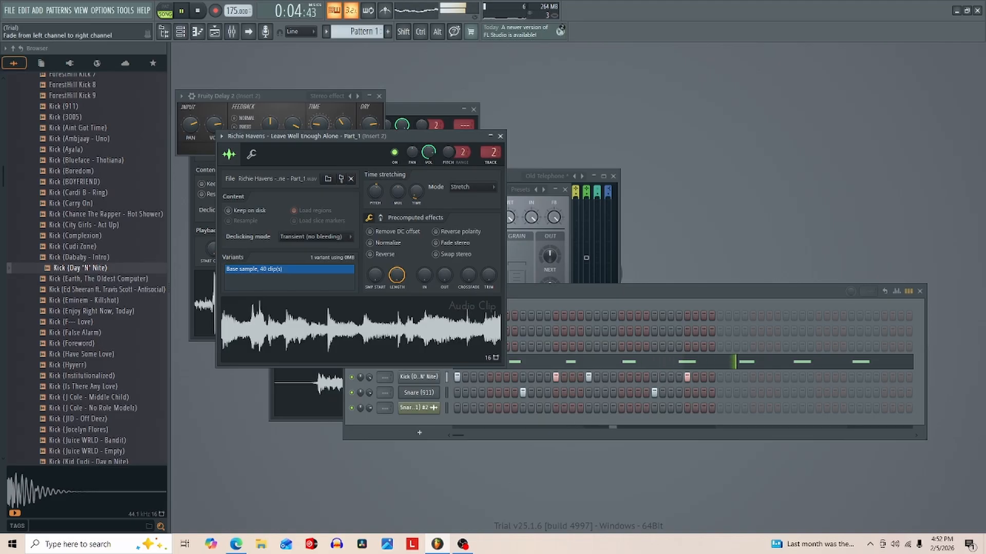
- Set the Part_1 sample's pitch shift to +300 cents and adjust the other Richie Havens sample channel while listening
{"action": "left_click", "coordinate": [549, 280]}
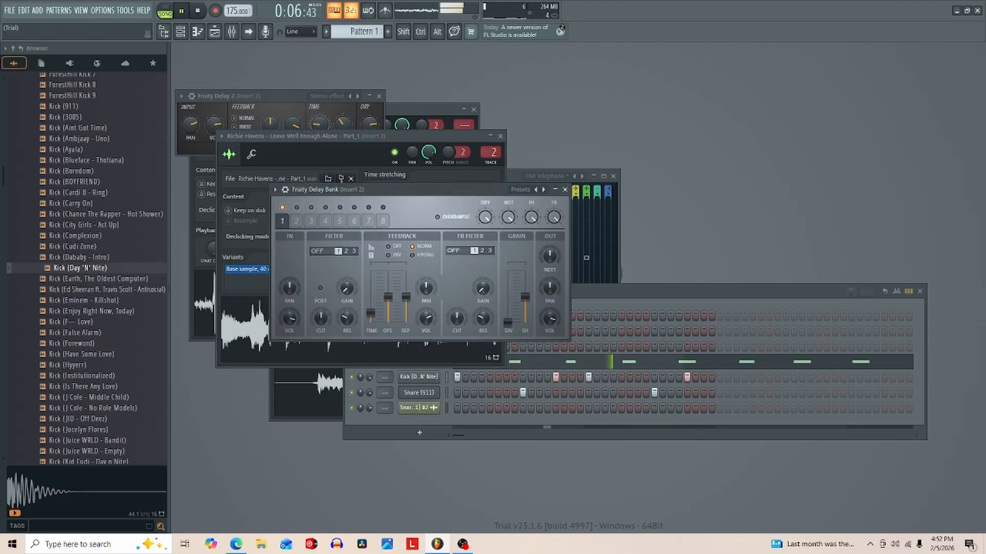
{"action": "left_click", "coordinate": [606, 292]}
{"action": "left_click", "coordinate": [418, 346]}
{"action": "left_click", "coordinate": [419, 347]}
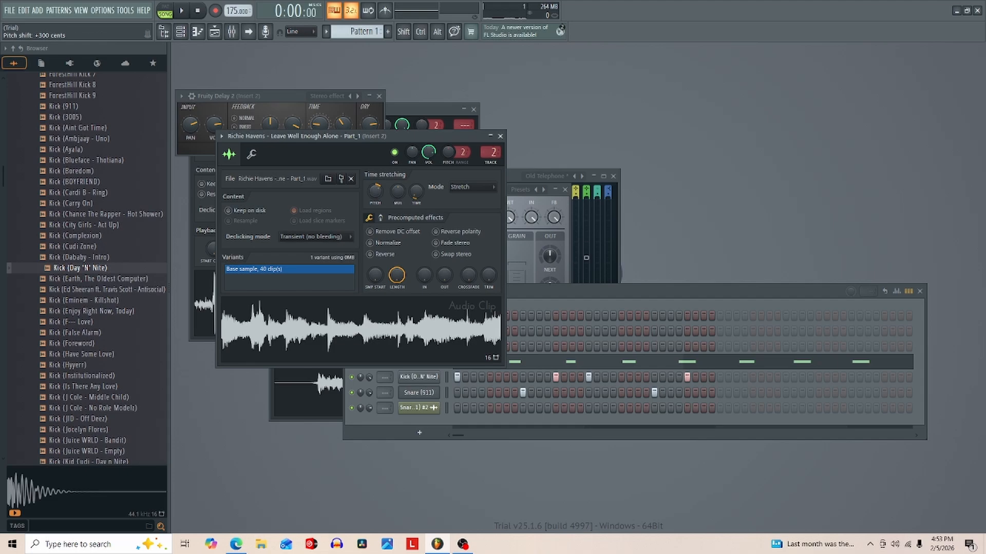
{"action": "left_click", "coordinate": [551, 292]}
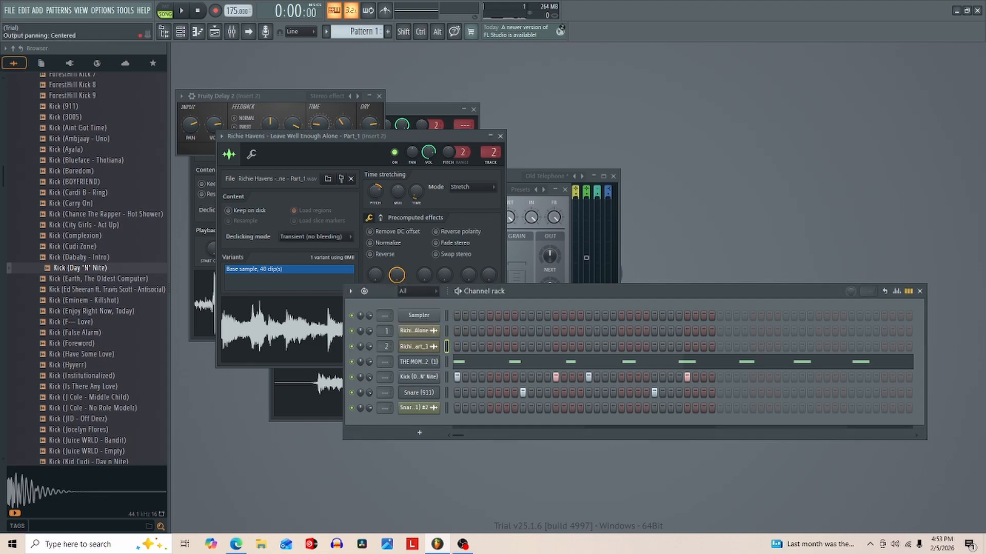
{"action": "left_click", "coordinate": [419, 331]}
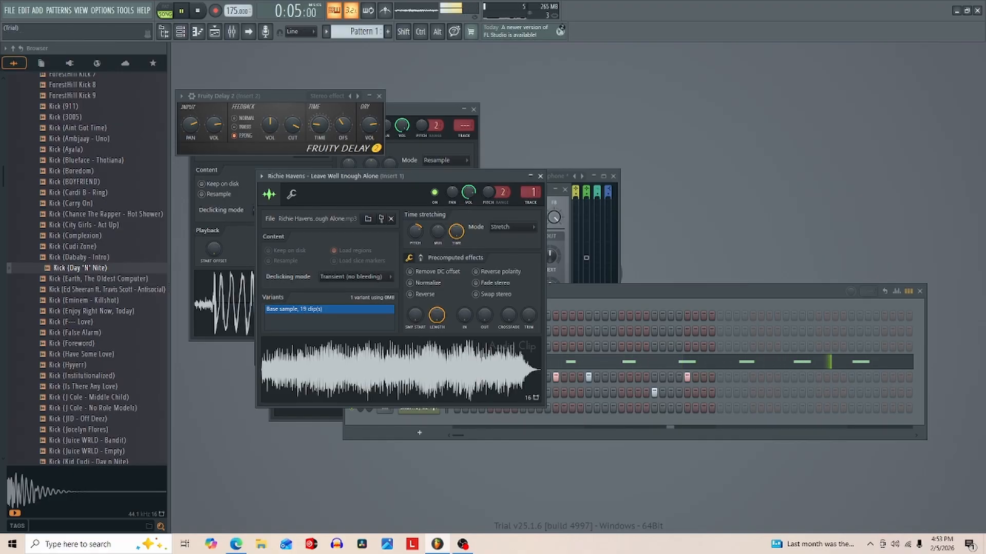
- Show the mixer and open Fruity Parametric EQ 2 on Insert 2 while the arrangement plays from the start
{"action": "key", "text": "F6"}
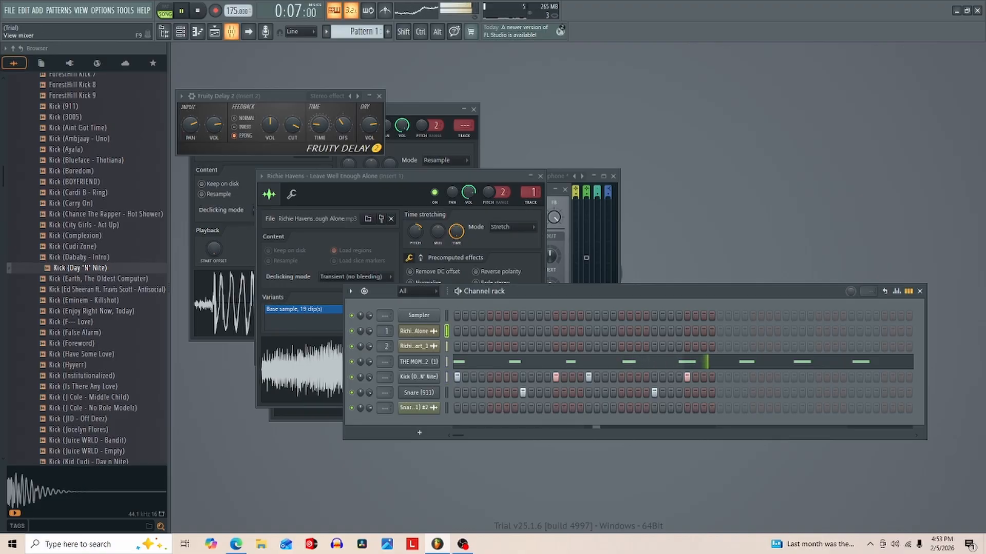
{"action": "key", "text": "F9"}
{"action": "key", "text": "Right"}
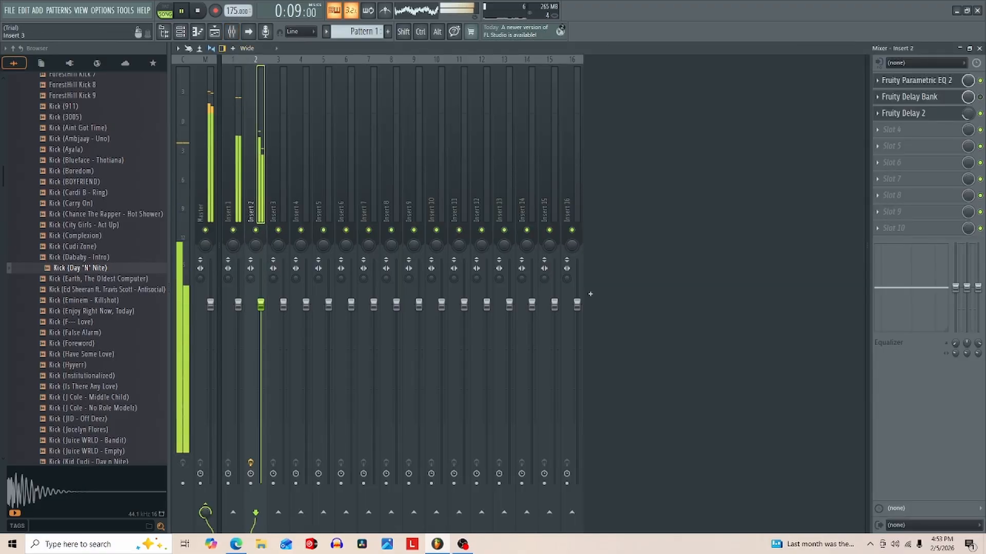
{"action": "key", "text": "space"}
{"action": "left_click", "coordinate": [916, 81]}
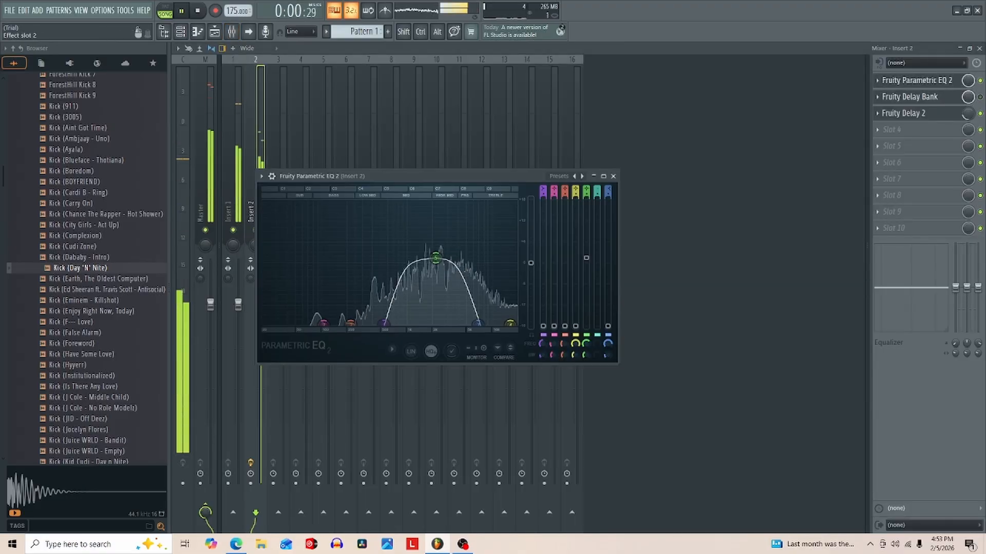
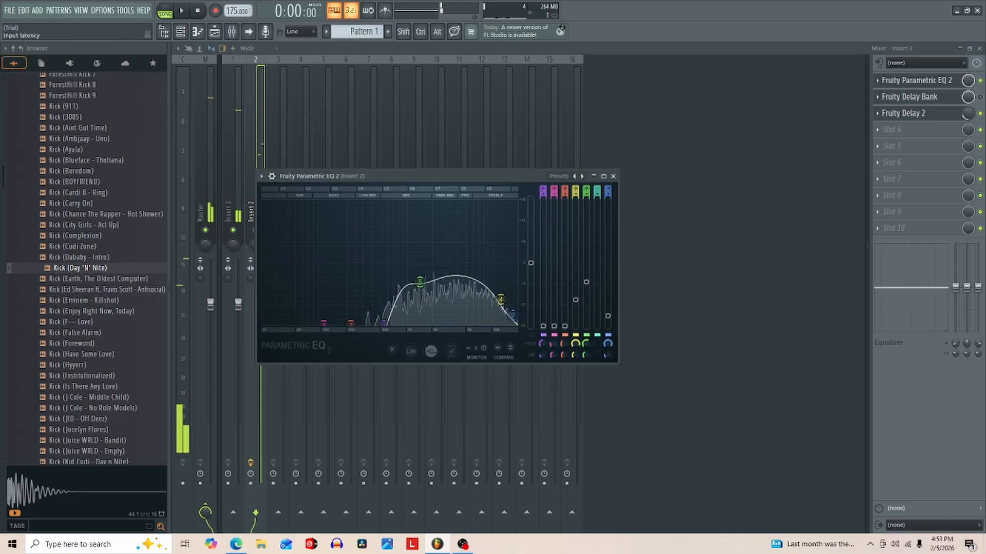
- Close the mixer and return to the playlist while the arrangement plays through
{"action": "left_click", "coordinate": [979, 48]}
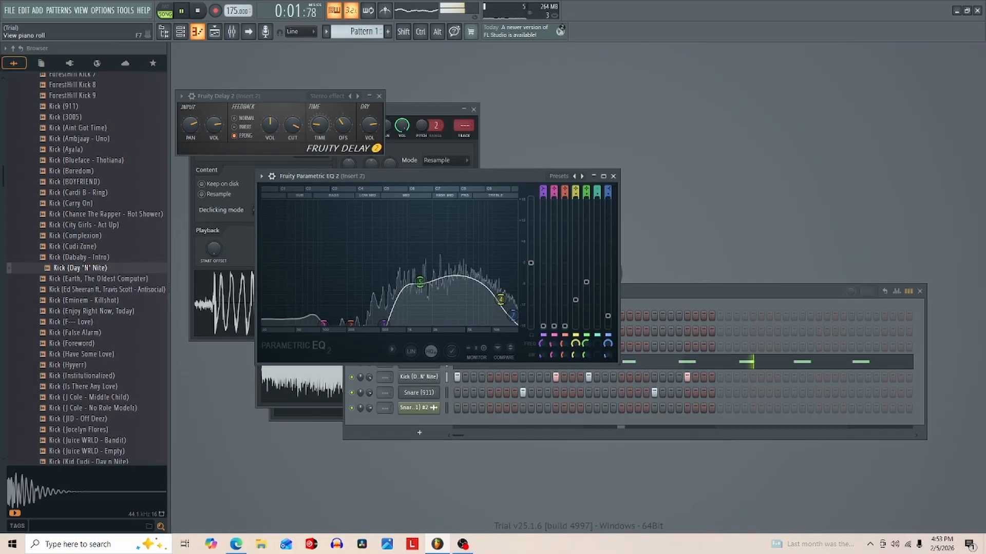
{"action": "left_click", "coordinate": [214, 32]}
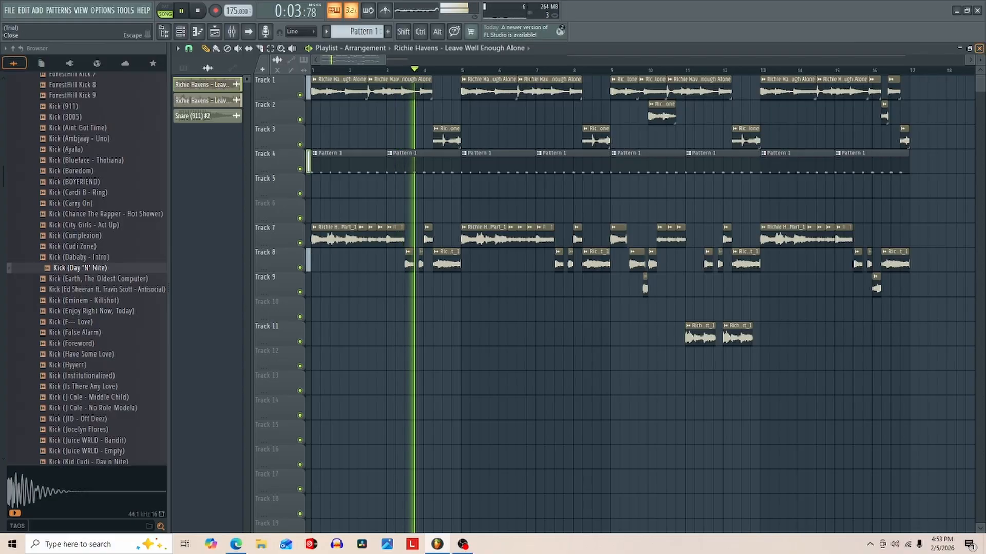
{"action": "left_click", "coordinate": [979, 48]}
{"action": "left_click", "coordinate": [734, 291]}
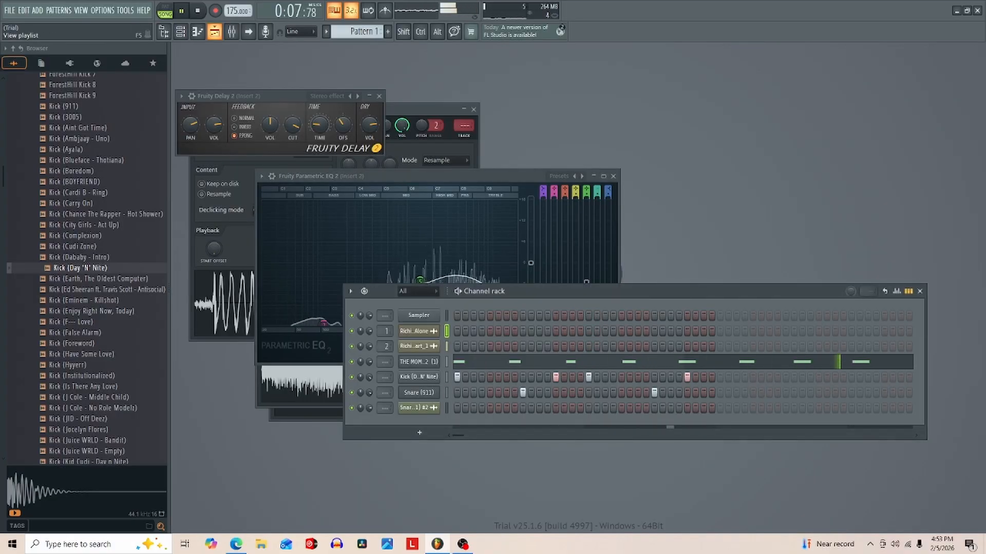
{"action": "left_click", "coordinate": [214, 31]}
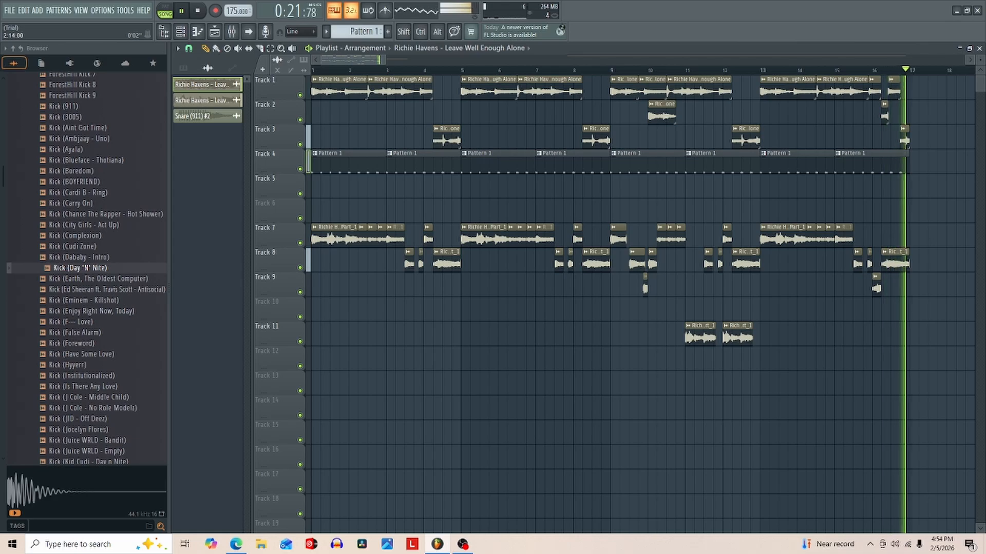
- Place the Richie Havens - Leave Well Enough Alone sample on Track 5 from bar 17, trim it to end at bar 25, and audition it
{"action": "left_click_drag", "start_coordinate": [385, 59], "coordinate": [454, 60]}
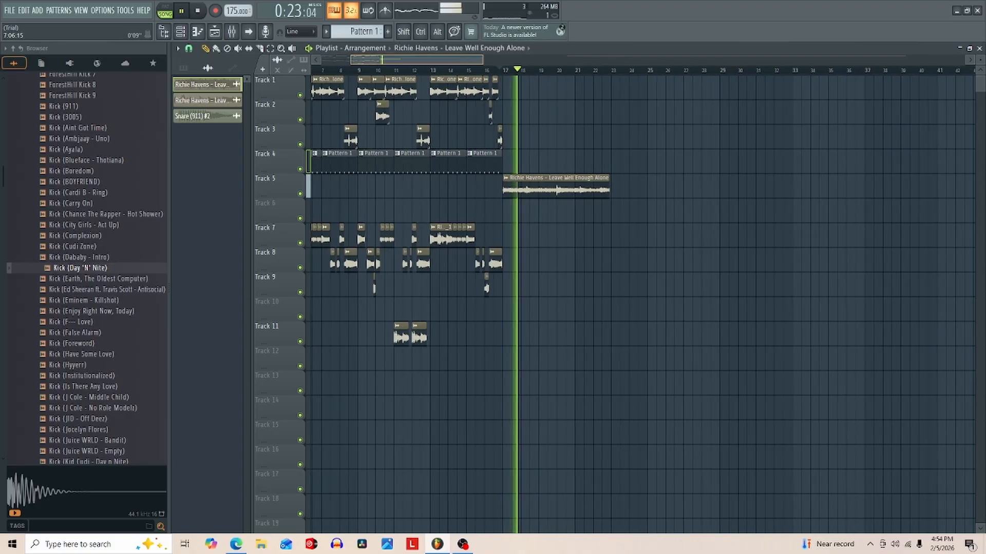
{"action": "left_click_drag", "start_coordinate": [501, 60], "coordinate": [391, 60]}
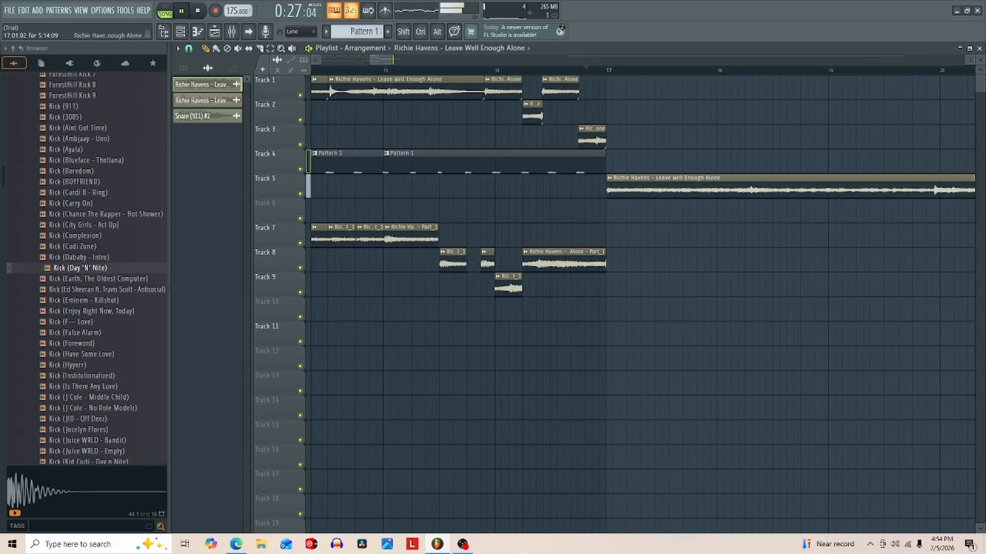
{"action": "left_click", "coordinate": [486, 70]}
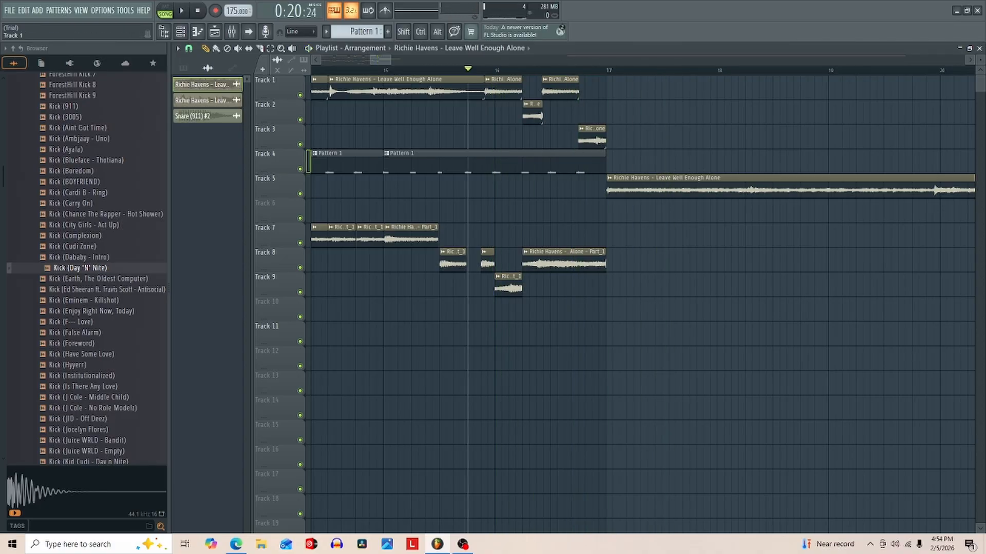
{"action": "key", "text": "space"}
{"action": "left_click_drag", "start_coordinate": [390, 59], "coordinate": [440, 60]}
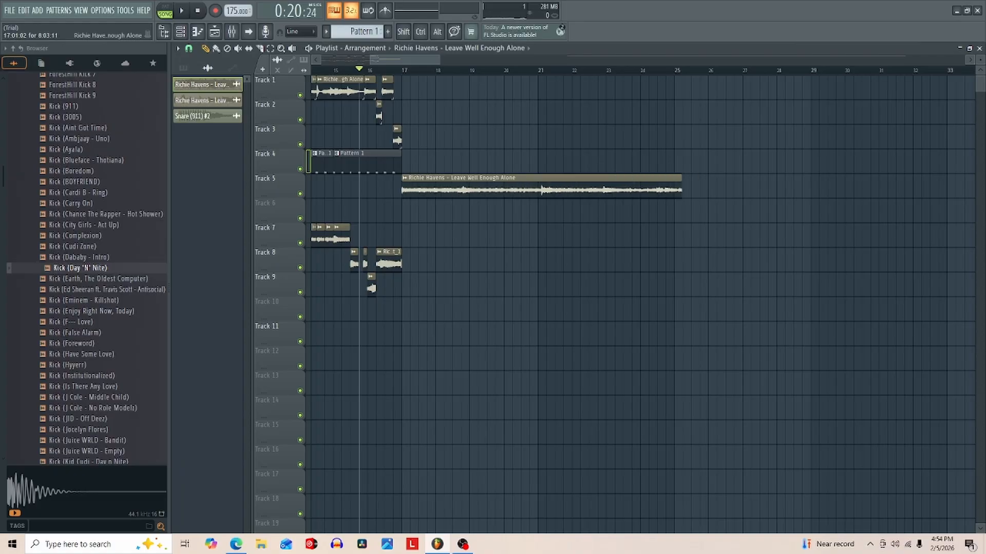
{"action": "key", "text": "space"}
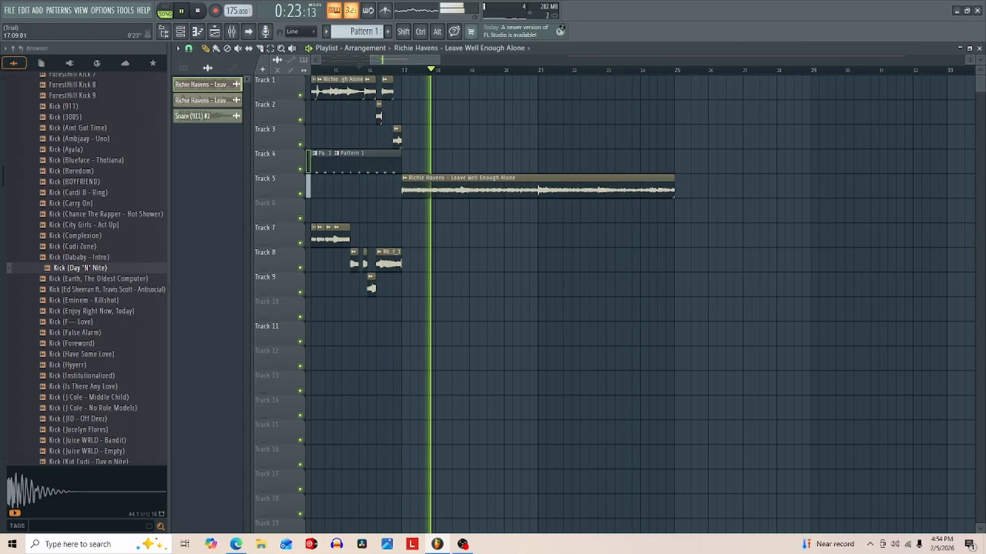
{"action": "left_click_drag", "start_coordinate": [418, 61], "coordinate": [375, 60]}
{"action": "key", "text": "space"}
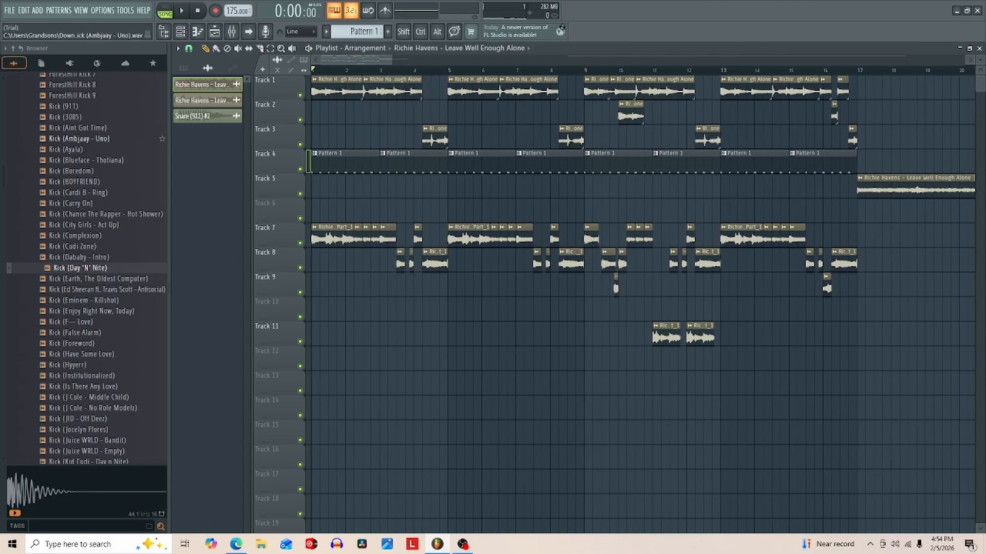
- Add four consecutive Pattern 1 clips on Track 2 from bar 17 to bar 25 while playing the new section
{"action": "left_click", "coordinate": [418, 48]}
{"action": "left_click", "coordinate": [418, 104]}
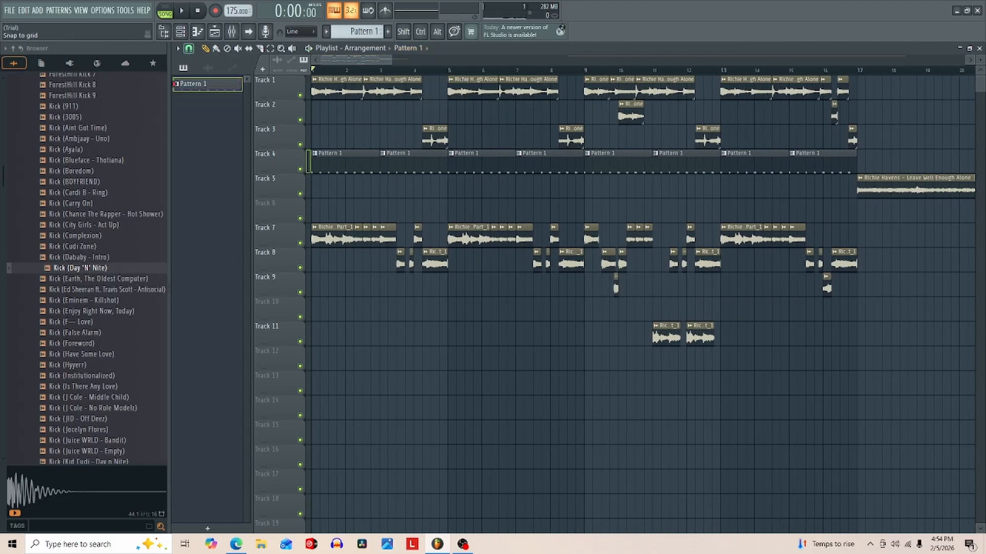
{"action": "left_click", "coordinate": [189, 49]}
{"action": "left_click", "coordinate": [203, 204]}
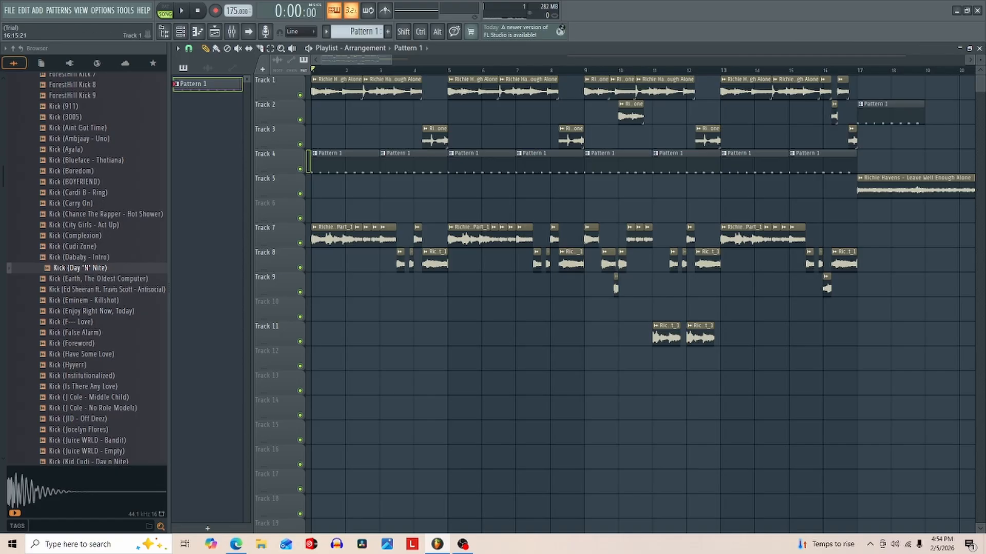
{"action": "key", "text": "space"}
{"action": "left_click", "coordinate": [857, 70]}
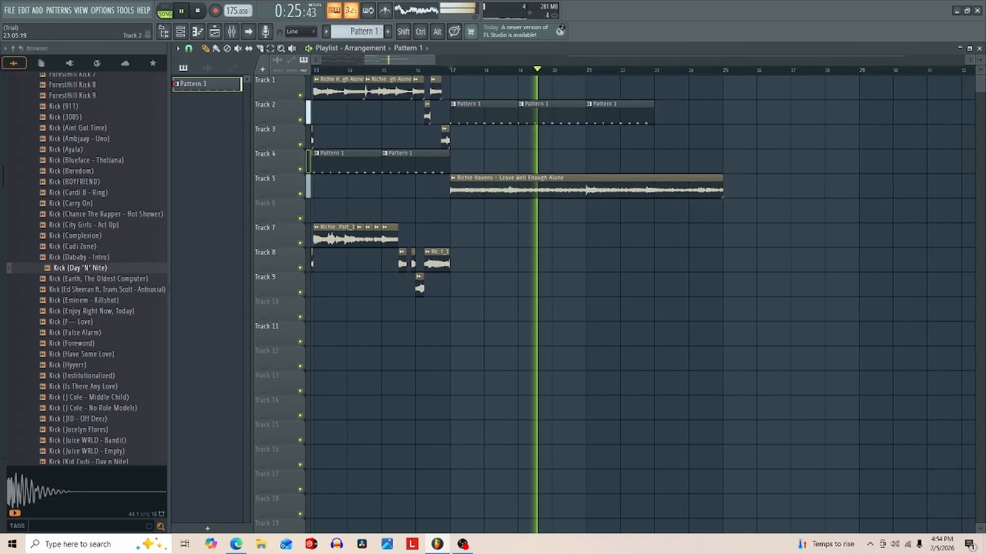
{"action": "left_click", "coordinate": [665, 113]}
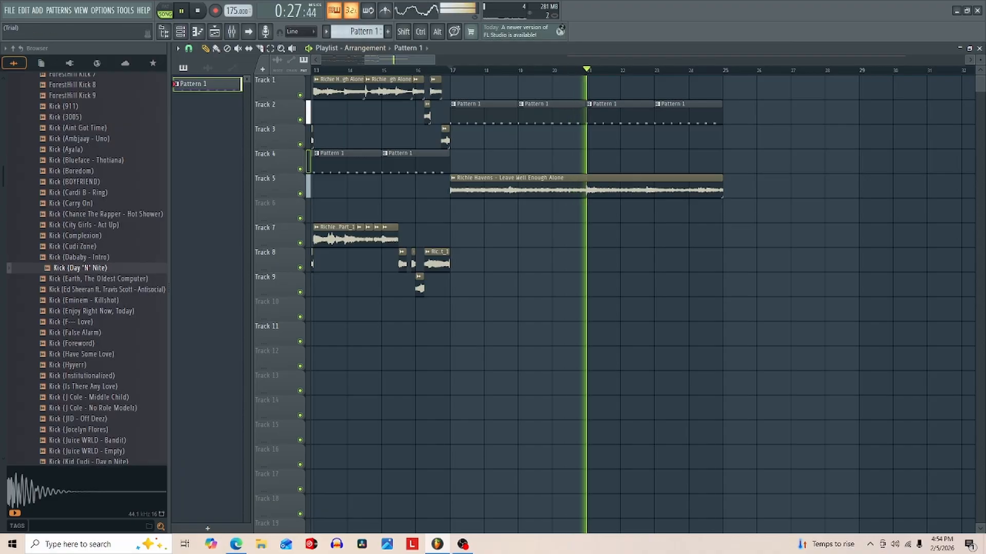
- Duplicate the Pattern 1 clips and Richie Havens clip of bars 17 to 25 to start at bar 25, and replay from bar 17
{"action": "left_click_drag", "start_coordinate": [801, 99], "coordinate": [450, 215]}
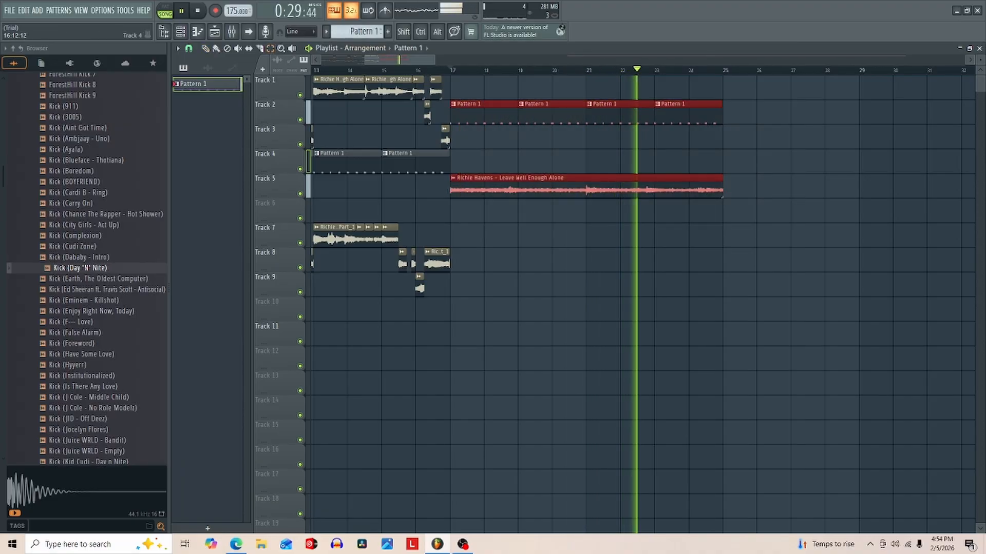
{"action": "left_click_drag", "start_coordinate": [484, 187], "coordinate": [756, 187]}
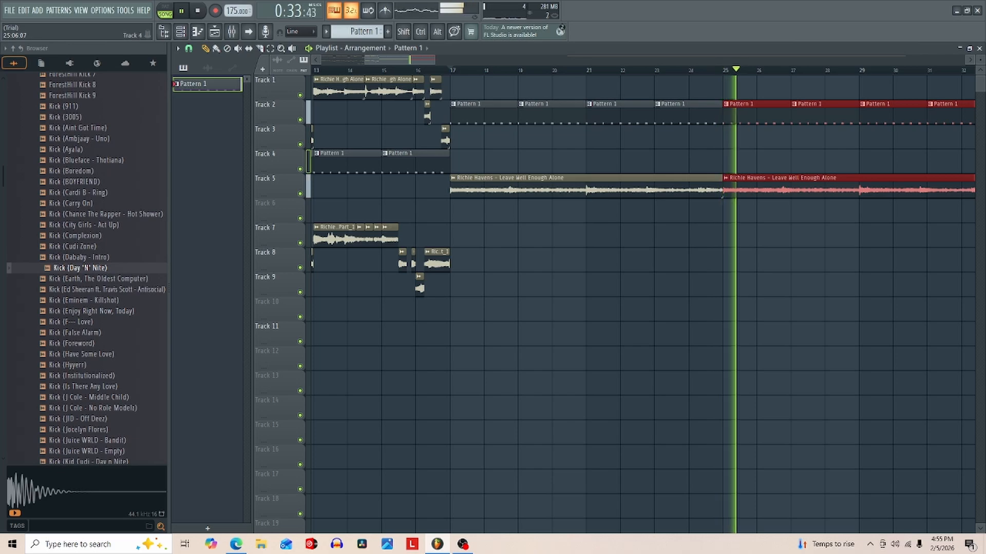
{"action": "left_click", "coordinate": [735, 162], "text": "ctrl"}
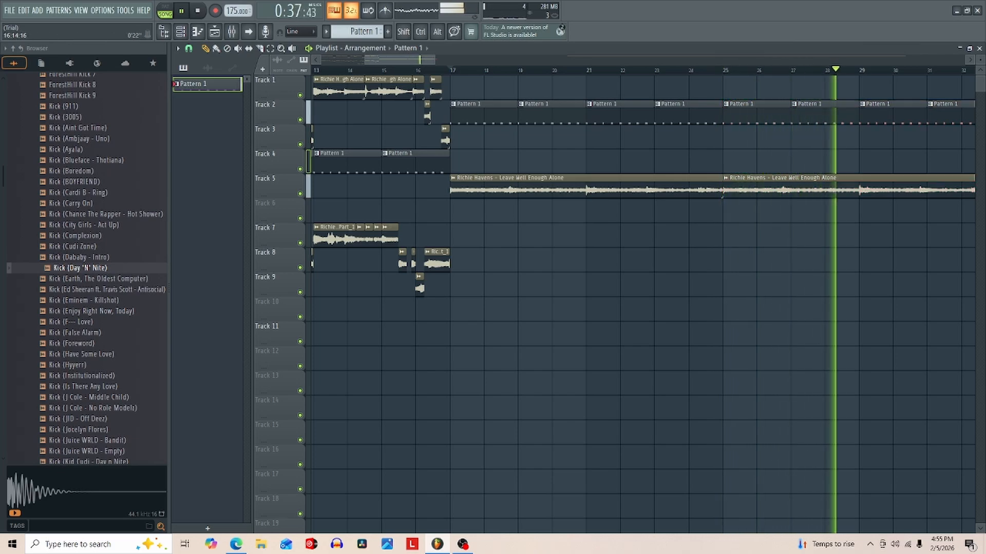
{"action": "left_click", "coordinate": [450, 69]}
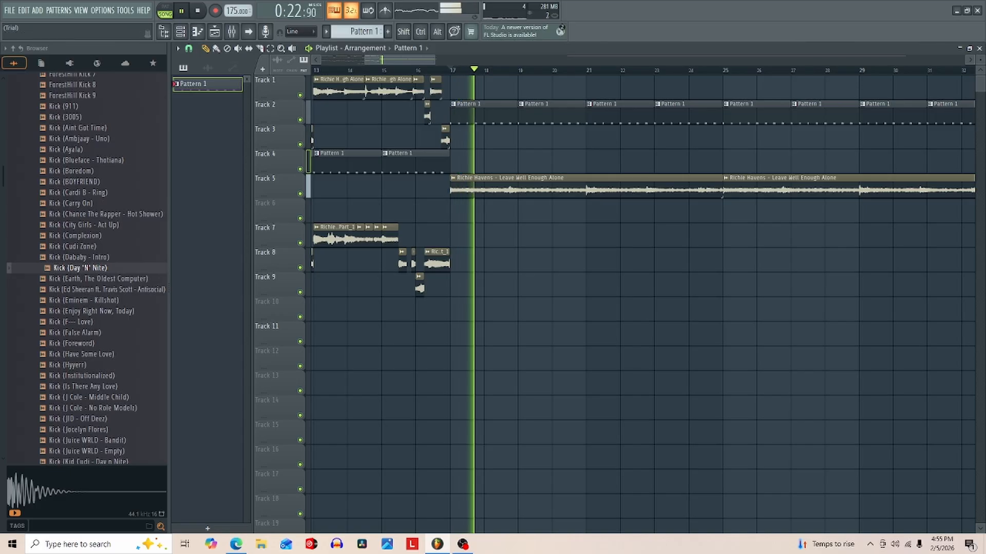
- Adjust the playlist's snap-to-grid setting and return the playhead to the start of bar 17
{"action": "left_click", "coordinate": [189, 49]}
{"action": "left_click", "coordinate": [202, 96]}
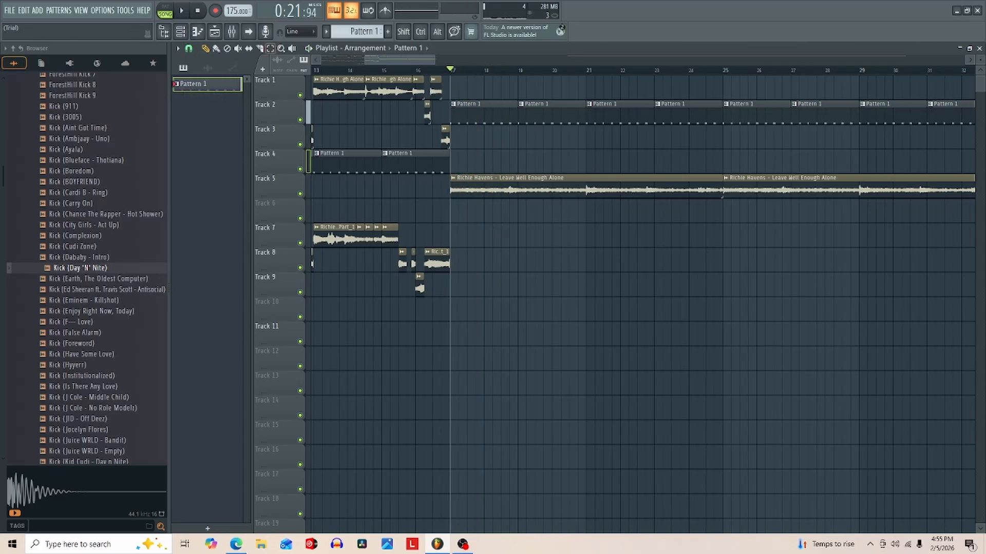
{"action": "left_click", "coordinate": [189, 48]}
{"action": "left_click", "coordinate": [197, 145]}
{"action": "left_click", "coordinate": [189, 49]}
{"action": "left_click", "coordinate": [202, 96]}
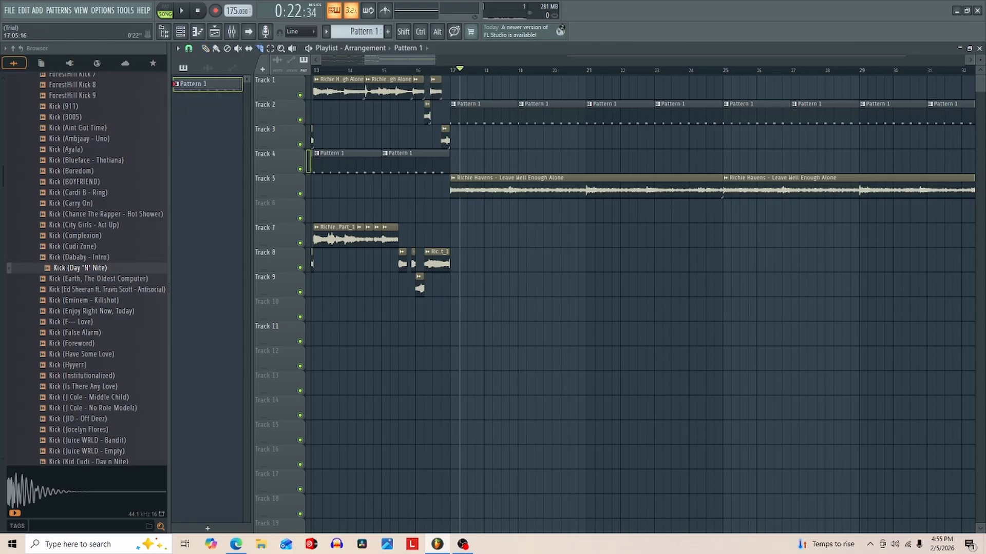
{"action": "left_click_drag", "start_coordinate": [415, 60], "coordinate": [394, 60]}
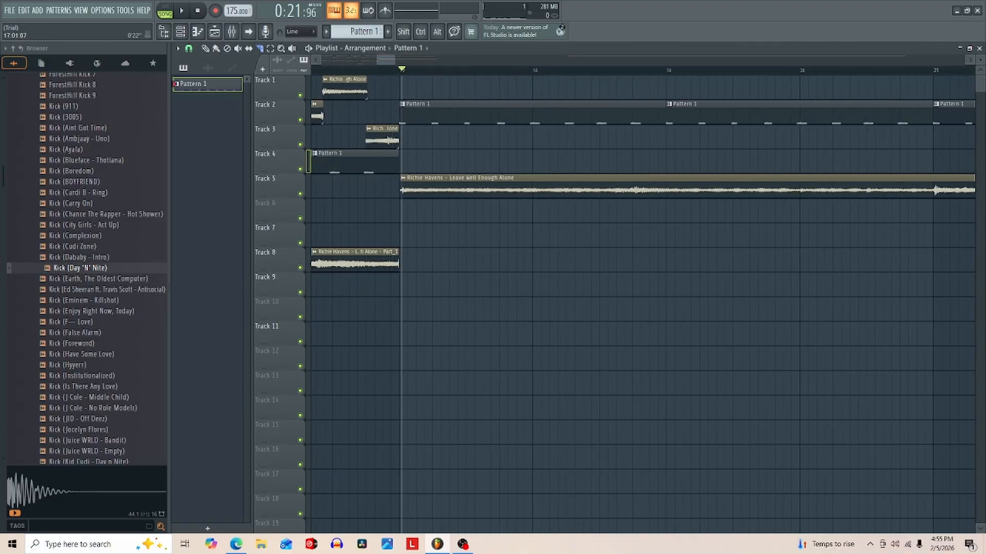
- Slice the Track 5 Richie Havens clip at bar 18 while auditioning the section from bar 17
{"action": "key", "text": "space"}
{"action": "key", "text": "space"}
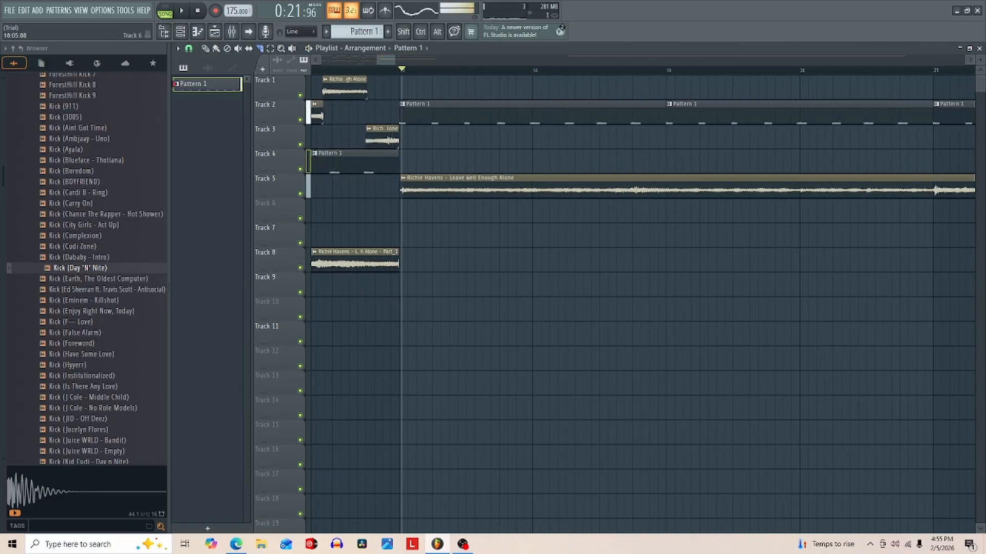
{"action": "key", "text": "space"}
{"action": "key", "text": "space"}
{"action": "left_click_drag", "start_coordinate": [531, 224], "coordinate": [532, 224]}
{"action": "key", "text": "space"}
{"action": "key", "text": "space"}
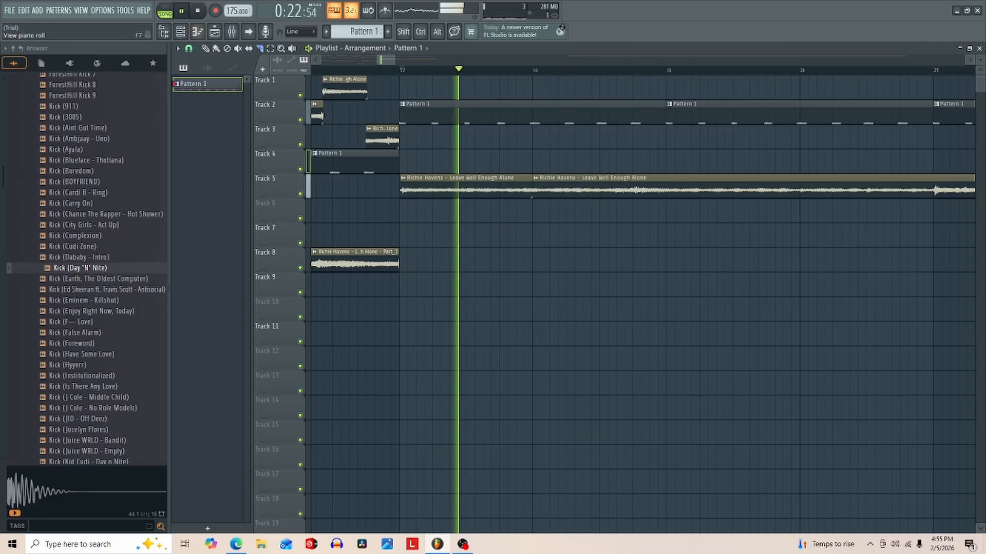
- Copy the first Track 5 slice to Track 6 at bar 18 step 5 and trim it to end at bar 19
{"action": "left_click", "coordinate": [189, 49]}
{"action": "left_click", "coordinate": [198, 145]}
{"action": "key", "text": "space"}
{"action": "key", "text": "space"}
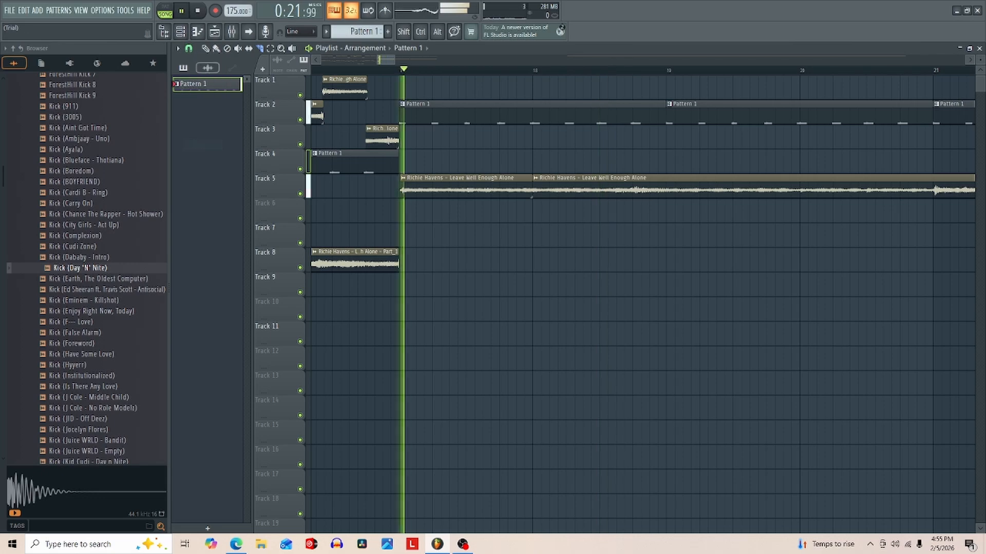
{"action": "left_click", "coordinate": [444, 184]}
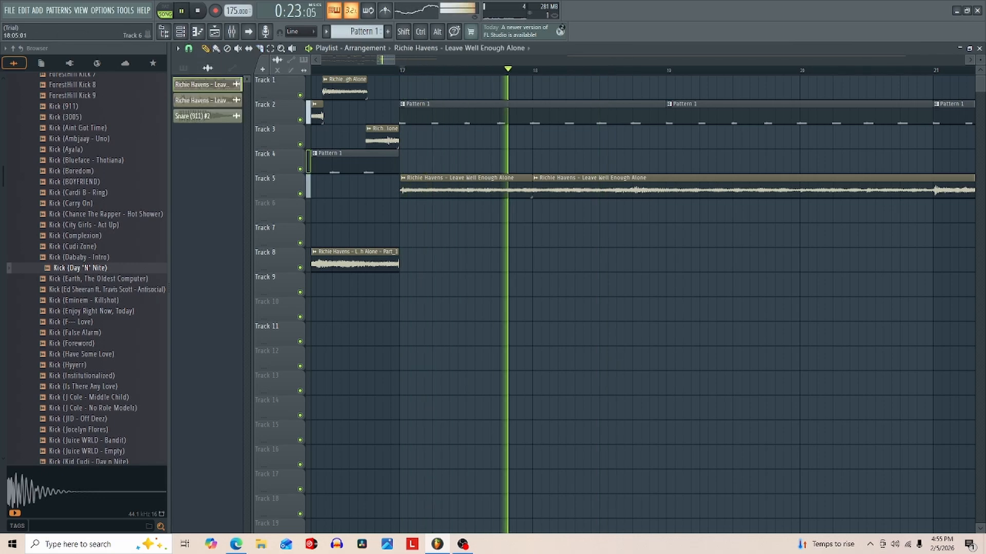
{"action": "left_click", "coordinate": [569, 211]}
{"action": "key", "text": "space"}
{"action": "key", "text": "space"}
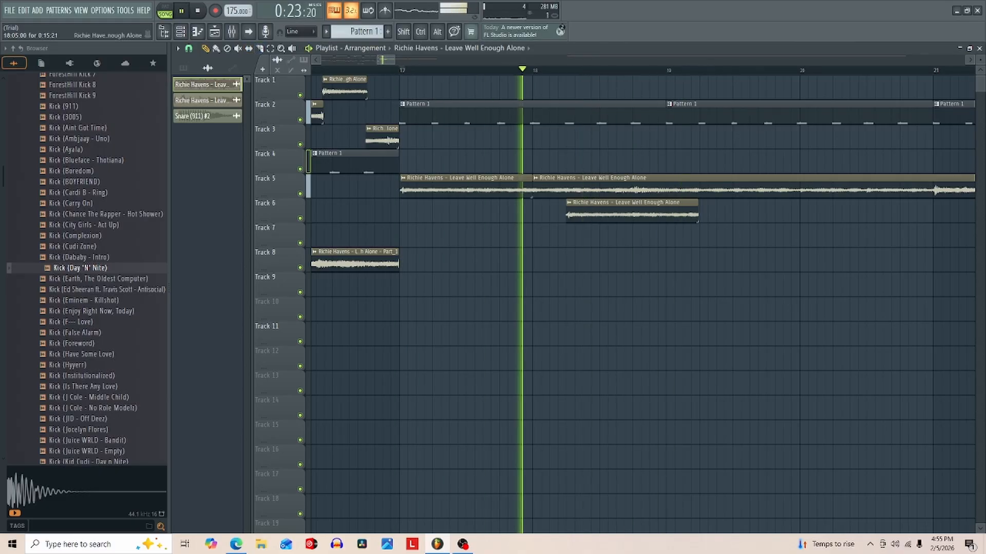
{"action": "key", "text": "space"}
{"action": "key", "text": "space"}
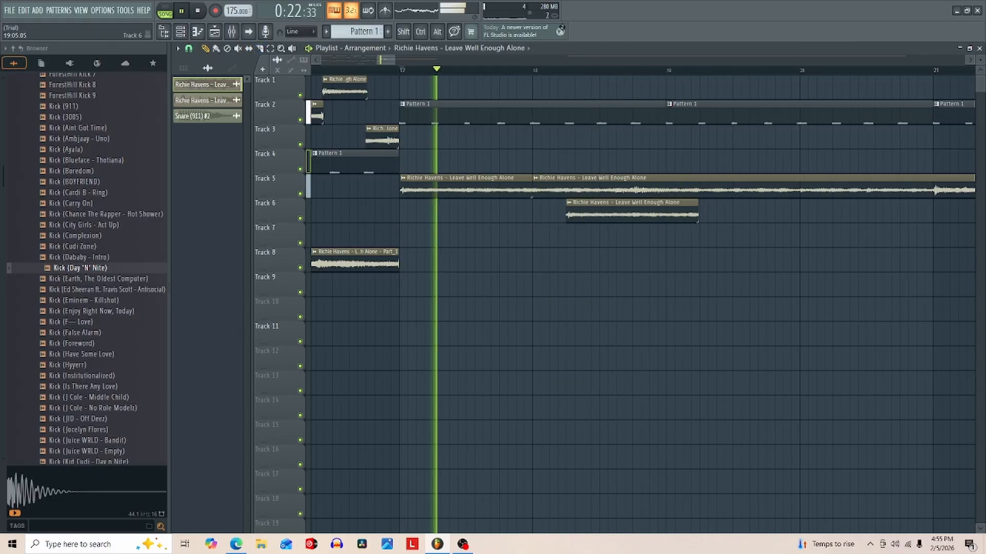
{"action": "left_click_drag", "start_coordinate": [697, 213], "coordinate": [664, 213]}
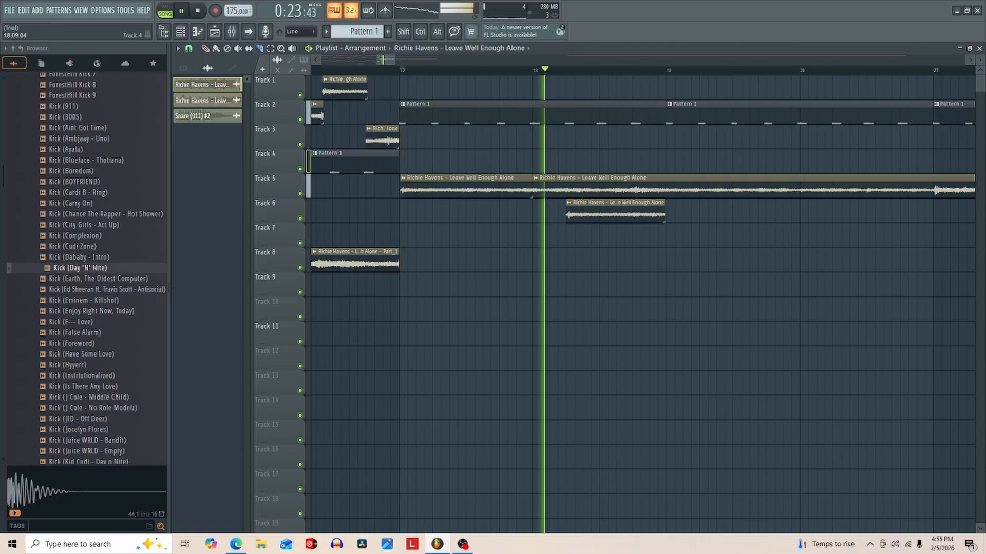
- Slice the Track 5 Richie Havens clip at bar 18 step 13 and at bar 21, and replay from bar 17
{"action": "left_click", "coordinate": [633, 179]}
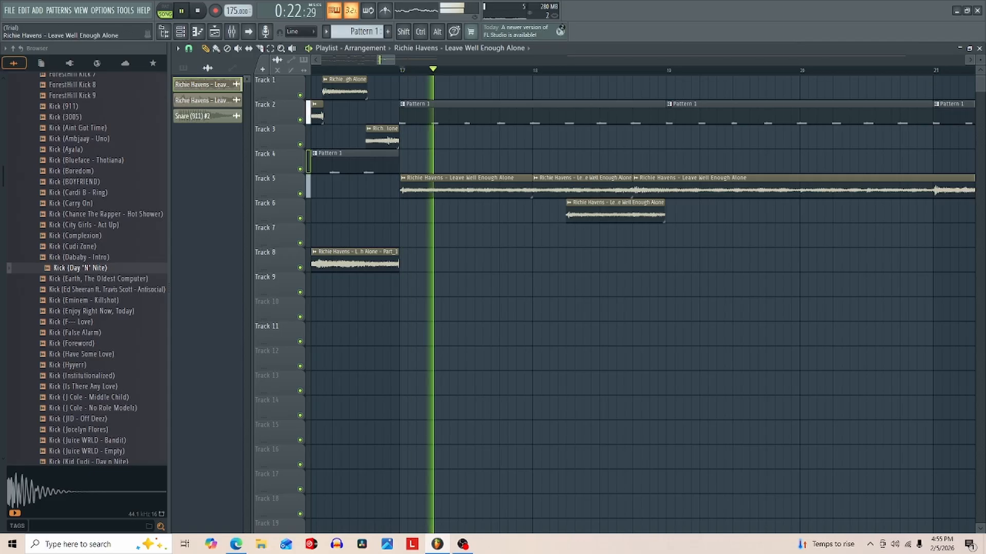
{"action": "left_click_drag", "start_coordinate": [933, 172], "coordinate": [933, 225]}
{"action": "key", "text": "space"}
{"action": "key", "text": "space"}
{"action": "key", "text": "p"}
{"action": "key", "text": "space"}
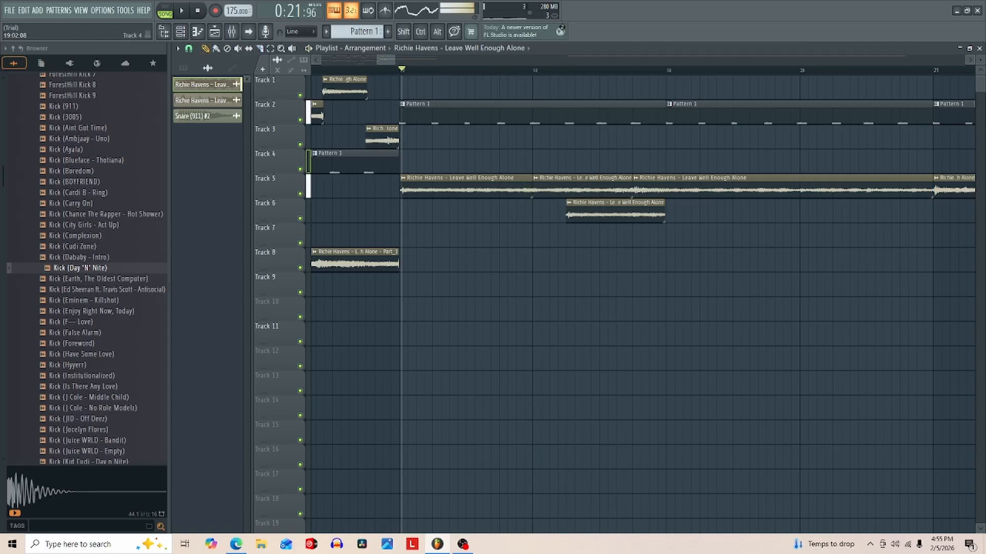
{"action": "key", "text": "space"}
- Move the long Track 5 slice to Track 7 at bar 19 and trim it to end at bar 20
{"action": "mouse_move", "coordinate": [688, 187]}
{"action": "left_mouse_down"}
{"action": "mouse_move", "coordinate": [721, 189]}
{"action": "mouse_move", "coordinate": [722, 238]}
{"action": "left_mouse_up"}
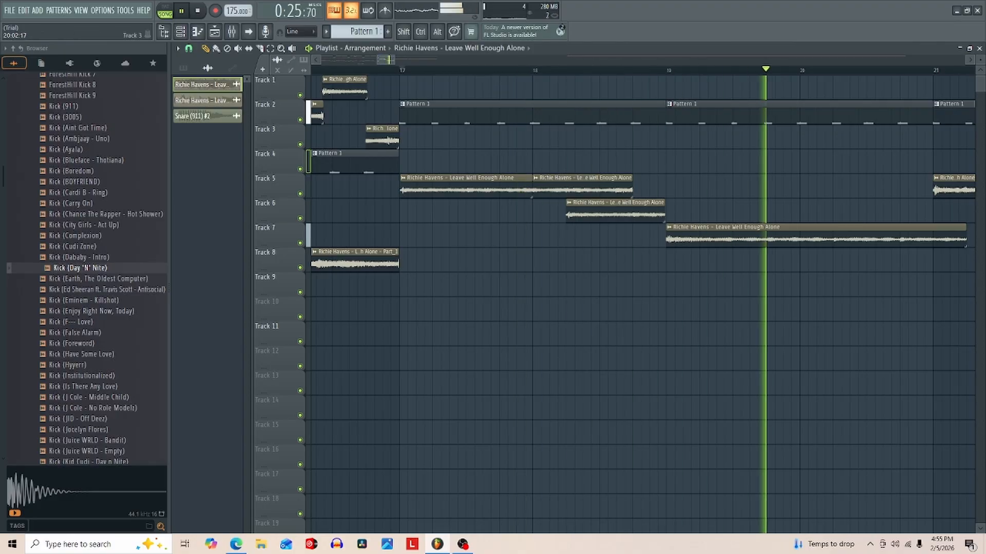
{"action": "key", "text": "space"}
{"action": "key", "text": "space"}
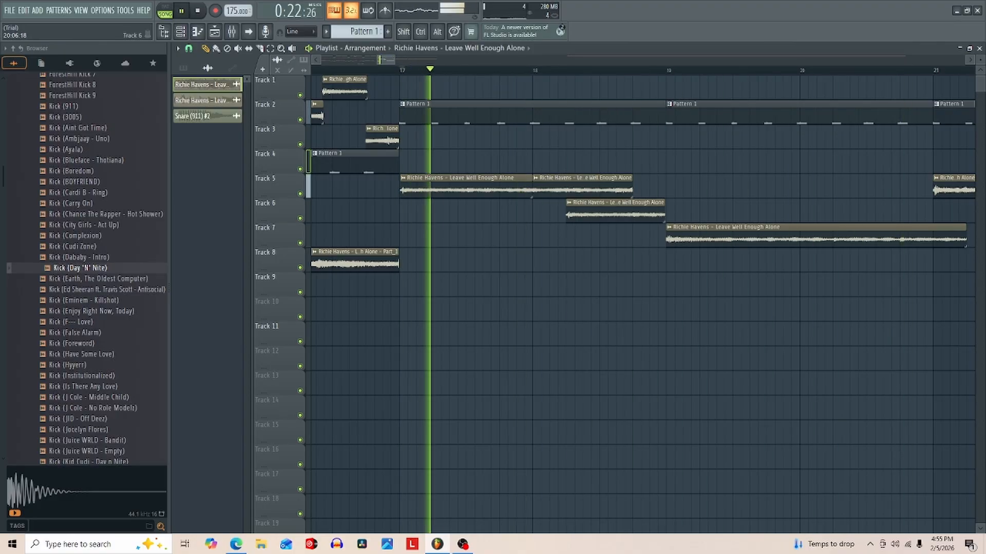
{"action": "left_click_drag", "start_coordinate": [965, 240], "coordinate": [798, 239]}
- Place a Richie Havens slice on Track 8 at bar 20 step 5, trim it to end at bar 21, and add another at bar 20
{"action": "left_click", "coordinate": [837, 261]}
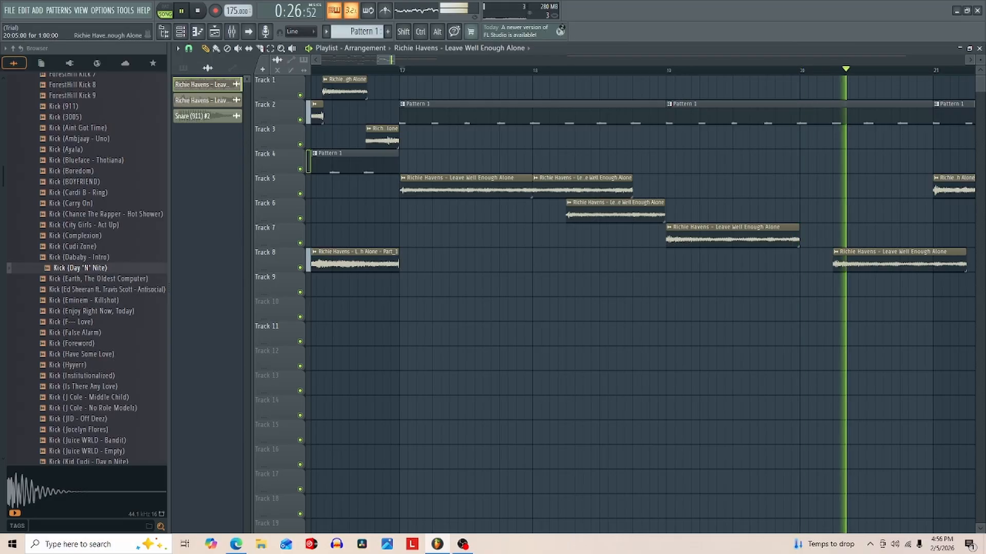
{"action": "key", "text": "space"}
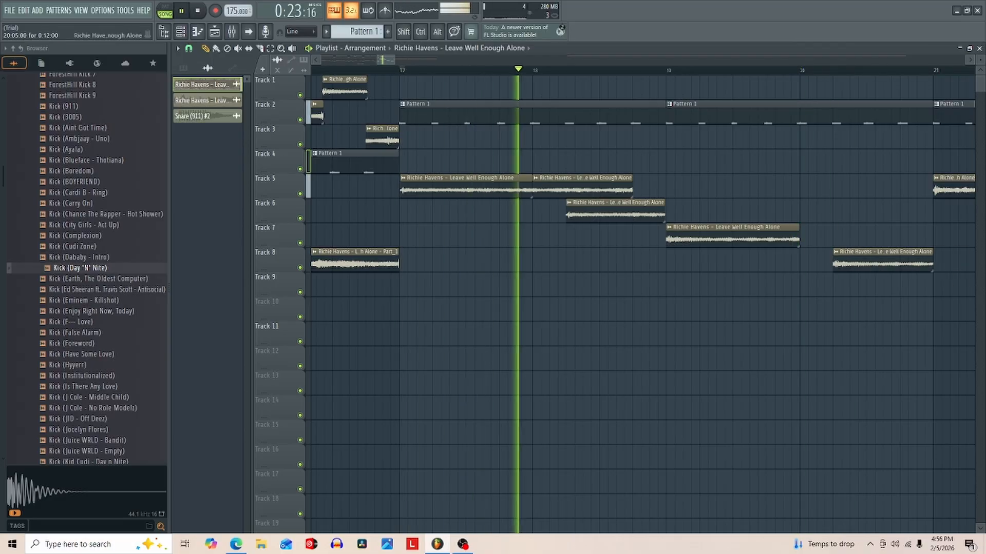
{"action": "left_click", "coordinate": [804, 261]}
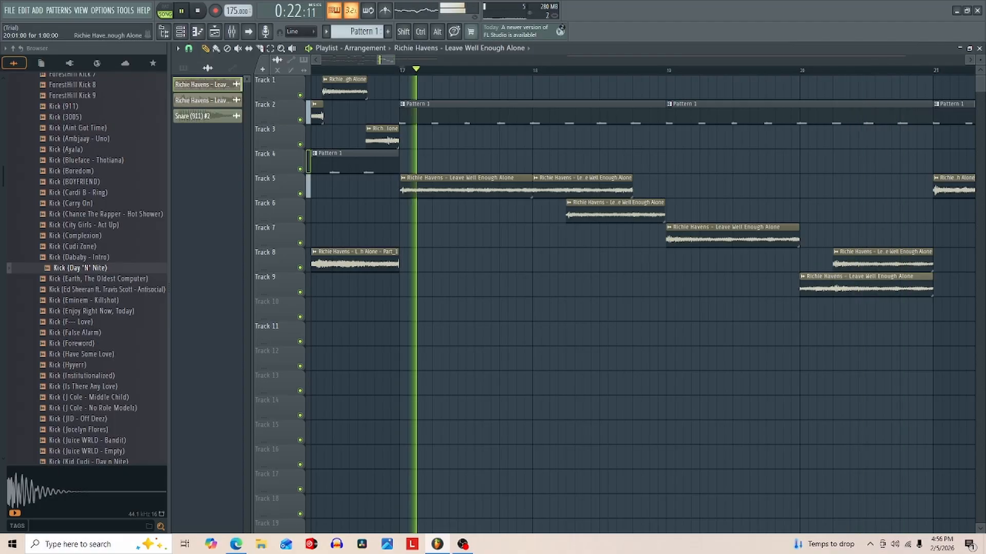
- Slice the Track 5 Richie Havens clip at bar 22 and replay the passage leading up to the cut
{"action": "key", "text": "space"}
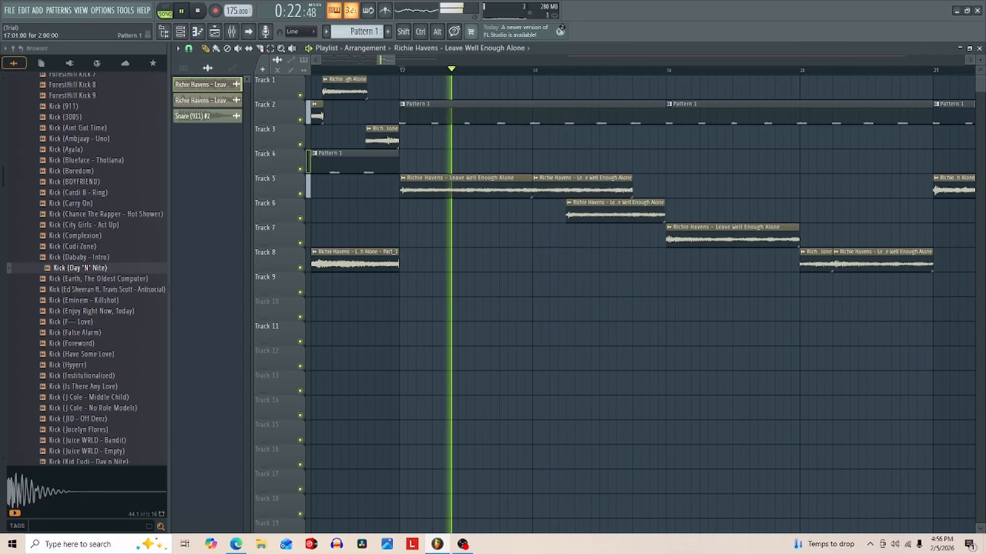
{"action": "mouse_move", "coordinate": [394, 60]}
{"action": "left_mouse_down"}
{"action": "mouse_move", "coordinate": [552, 60]}
{"action": "mouse_move", "coordinate": [410, 60]}
{"action": "left_mouse_up"}
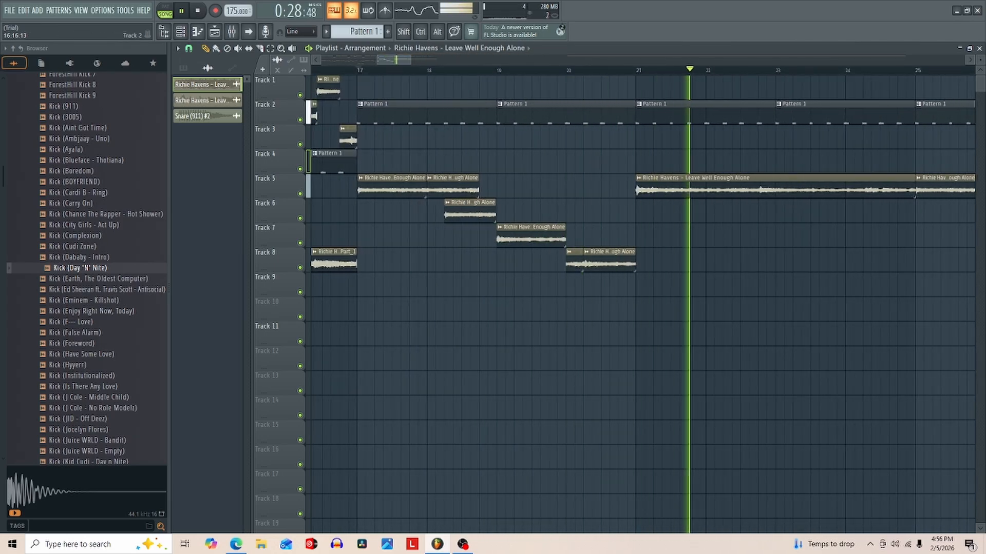
{"action": "left_click", "coordinate": [358, 70]}
{"action": "key", "text": "c"}
{"action": "mouse_move", "coordinate": [394, 60]}
{"action": "left_mouse_down"}
{"action": "mouse_move", "coordinate": [408, 60]}
{"action": "mouse_move", "coordinate": [385, 60]}
{"action": "mouse_move", "coordinate": [395, 60]}
{"action": "left_mouse_up"}
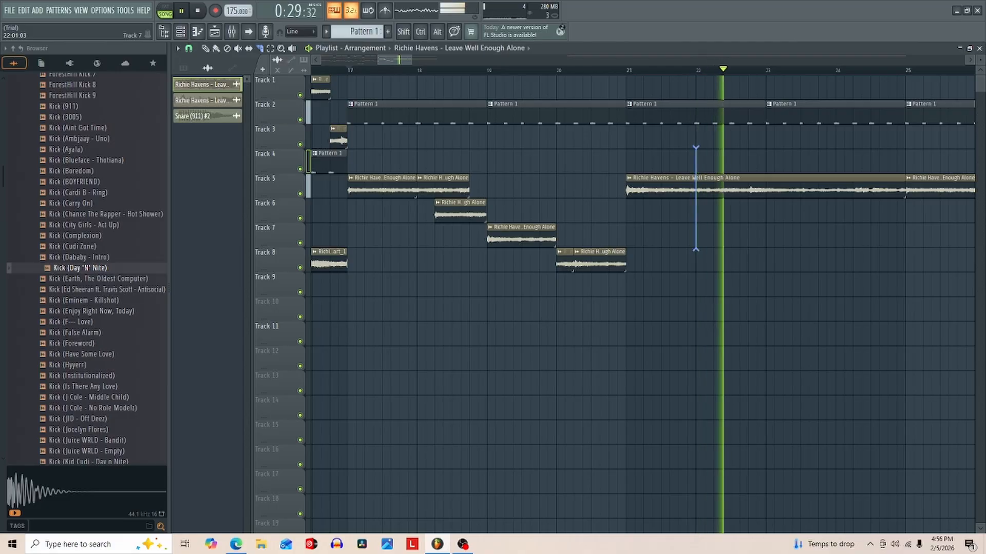
{"action": "left_click_drag", "start_coordinate": [695, 250], "coordinate": [696, 250]}
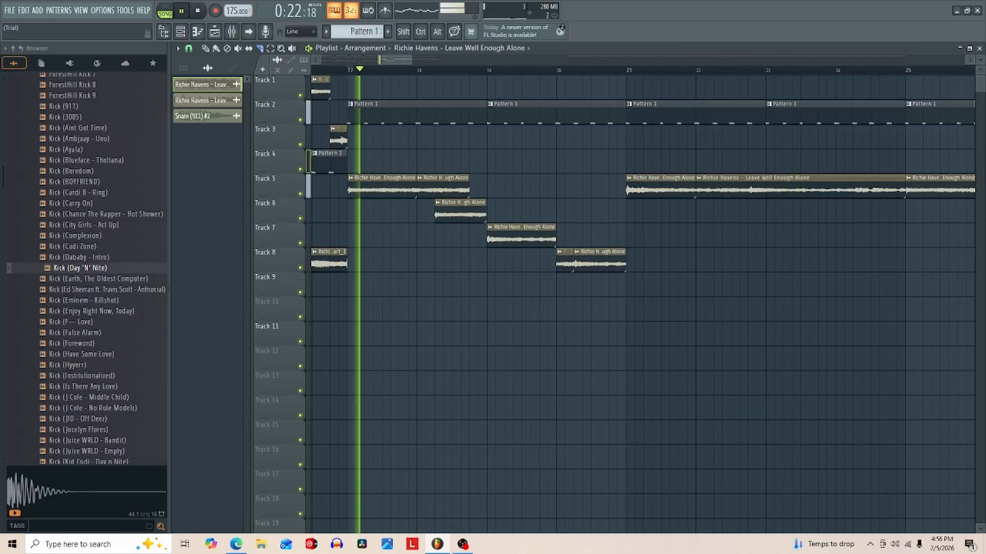
{"action": "left_click", "coordinate": [688, 69]}
{"action": "key", "text": "space"}
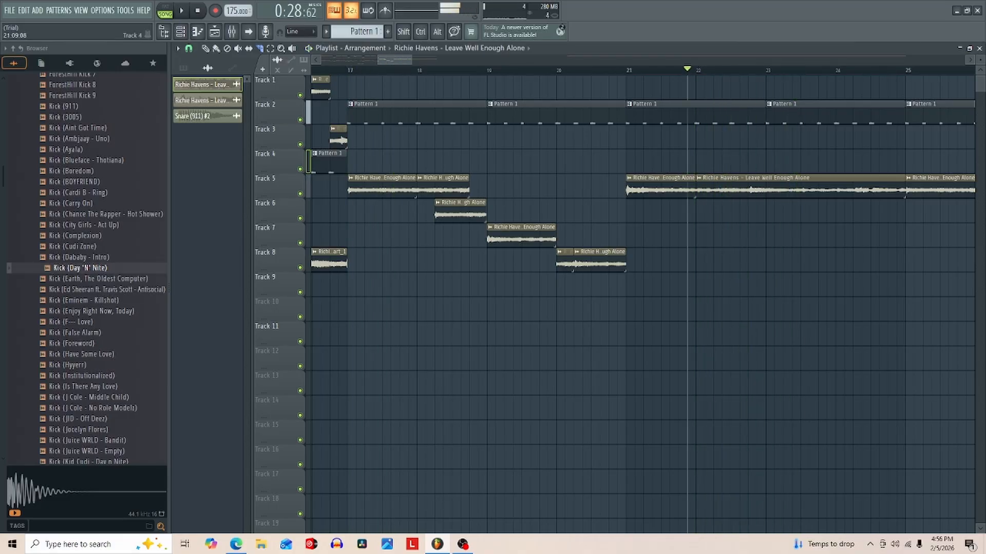
- Copy the Track 5 slice that starts at bar 21 to Track 6 at bar 22 step 5, checking it in playback
{"action": "key", "text": "space"}
{"action": "left_click", "coordinate": [627, 70]}
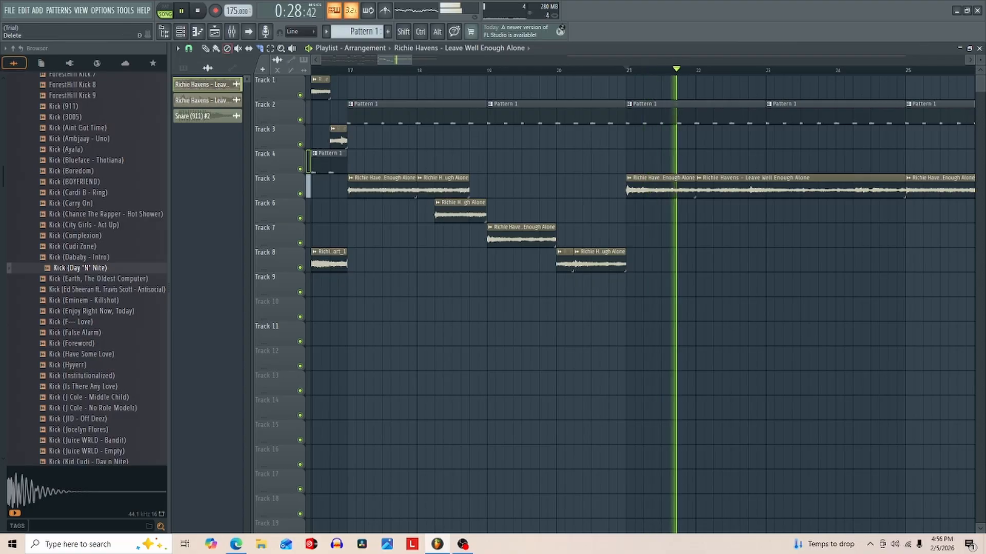
{"action": "left_click", "coordinate": [205, 48]}
{"action": "left_click", "coordinate": [663, 188]}
{"action": "left_click", "coordinate": [717, 211]}
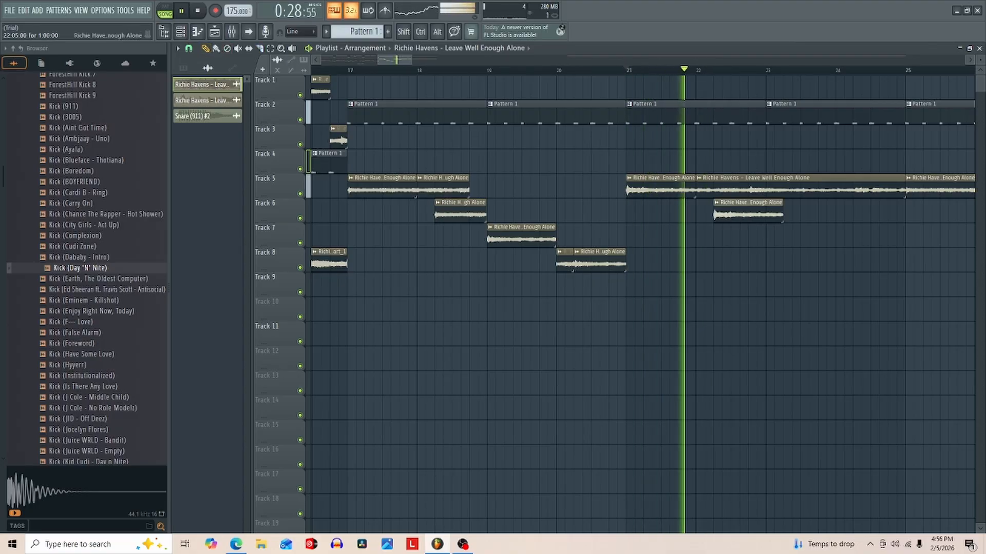
{"action": "key", "text": "space"}
{"action": "key", "text": "space"}
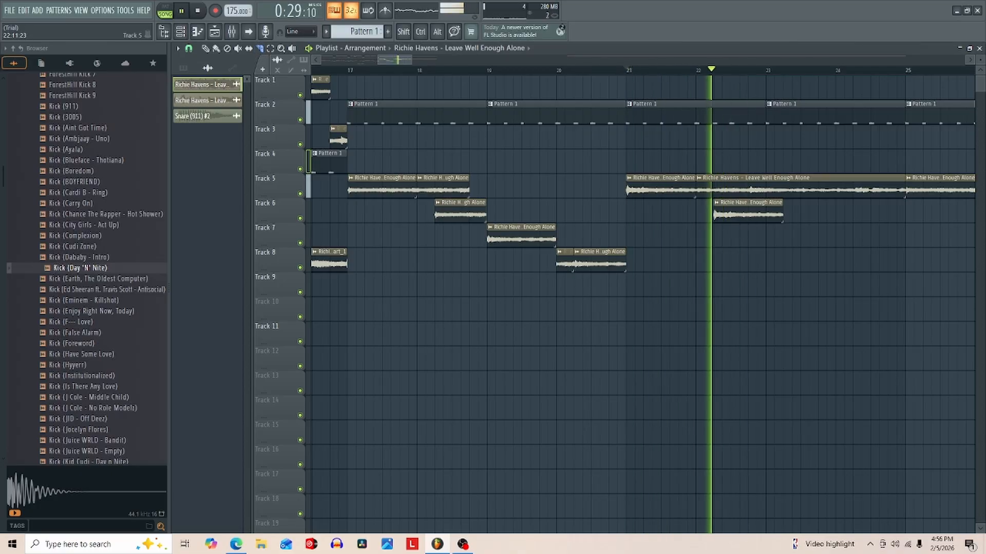
- Slice the Track 5 clip at bar 22 step 13 and move the remaining long piece to Track 4 at bar 23
{"action": "left_click_drag", "start_coordinate": [748, 147], "coordinate": [748, 207]}
{"action": "key", "text": "space"}
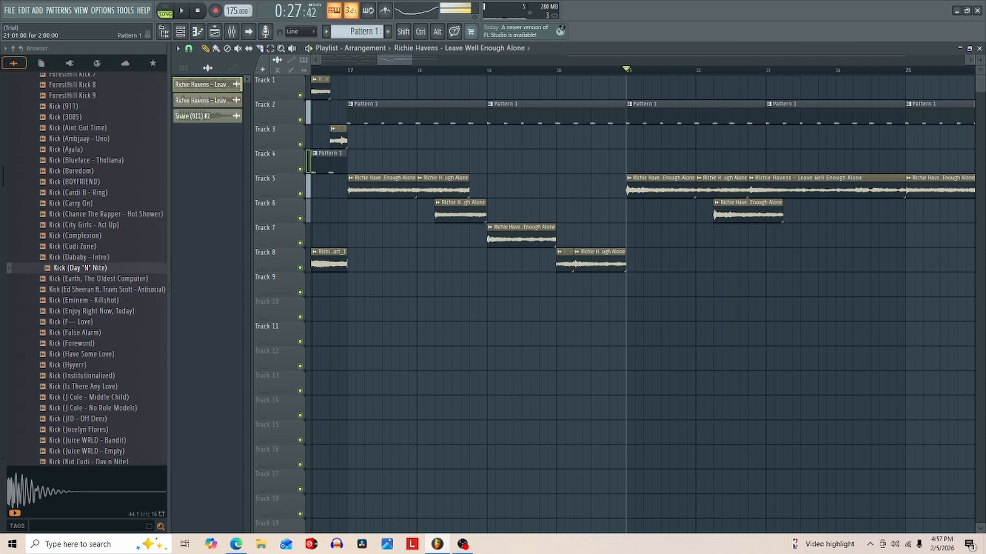
{"action": "key", "text": "space"}
{"action": "left_click_drag", "start_coordinate": [811, 190], "coordinate": [828, 164]}
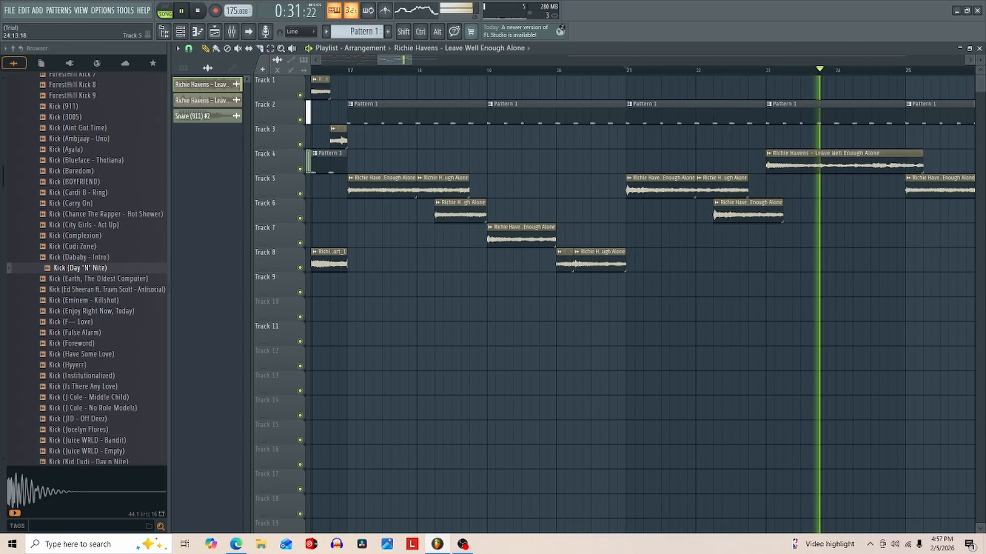
- Turn off playlist snapping and nudge the Track 4 Richie Havens slice to start slightly before bar 23
{"action": "key", "text": "space"}
{"action": "left_click", "coordinate": [189, 48]}
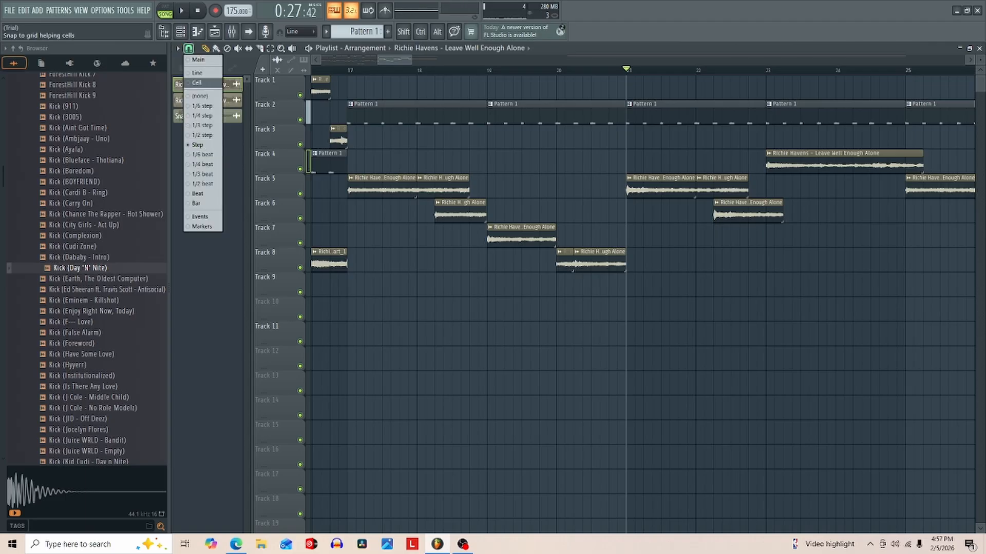
{"action": "left_click", "coordinate": [198, 96]}
{"action": "mouse_move", "coordinate": [394, 60]}
{"action": "left_mouse_down"}
{"action": "mouse_move", "coordinate": [415, 61]}
{"action": "mouse_move", "coordinate": [402, 60]}
{"action": "left_mouse_up"}
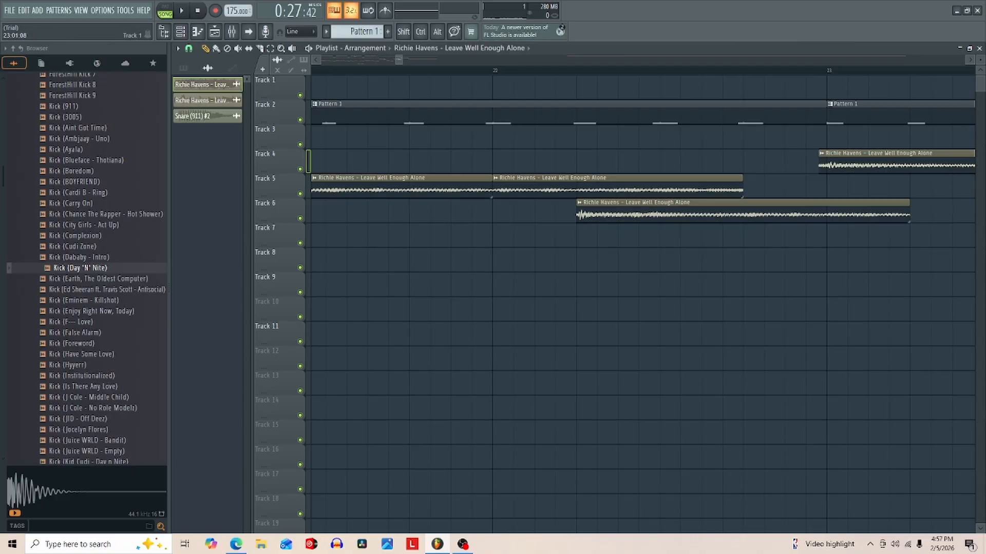
{"action": "mouse_move", "coordinate": [403, 60]}
{"action": "left_mouse_down"}
{"action": "mouse_move", "coordinate": [451, 60]}
{"action": "mouse_move", "coordinate": [414, 60]}
{"action": "left_mouse_up"}
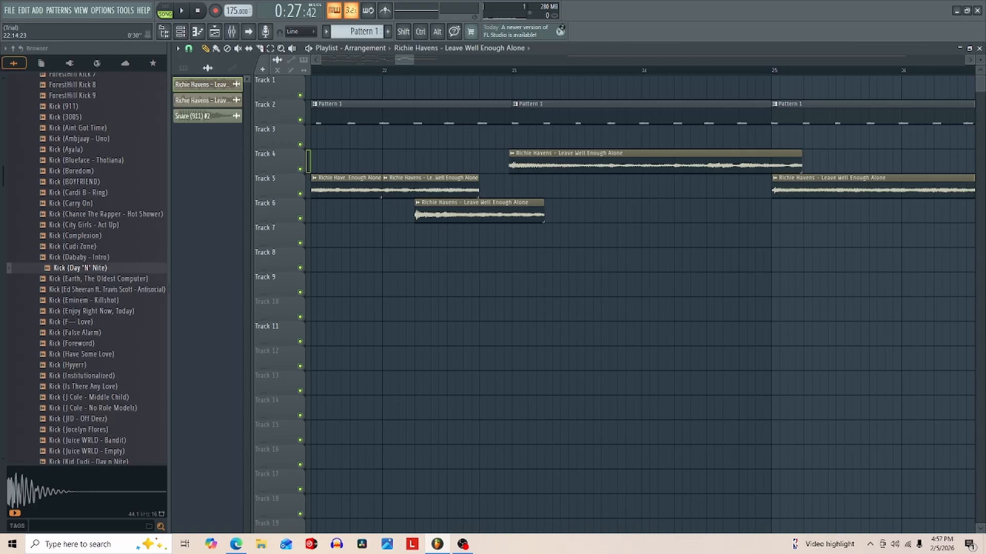
{"action": "key", "text": "space"}
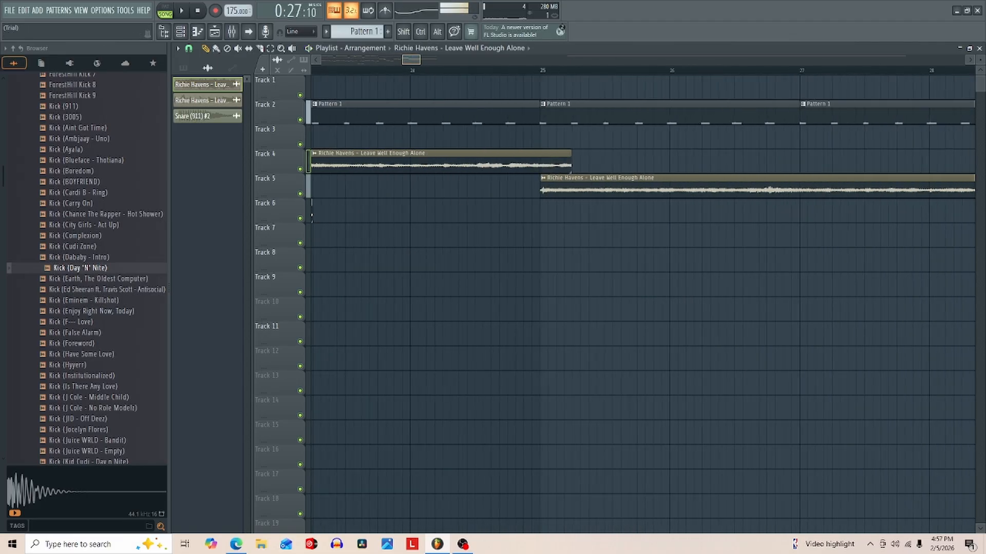
- Trim the Track 4 slice to end at bar 25 and delete the leftover Track 5 clip that starts there
{"action": "left_click_drag", "start_coordinate": [404, 60], "coordinate": [359, 60]}
{"action": "left_click", "coordinate": [526, 69]}
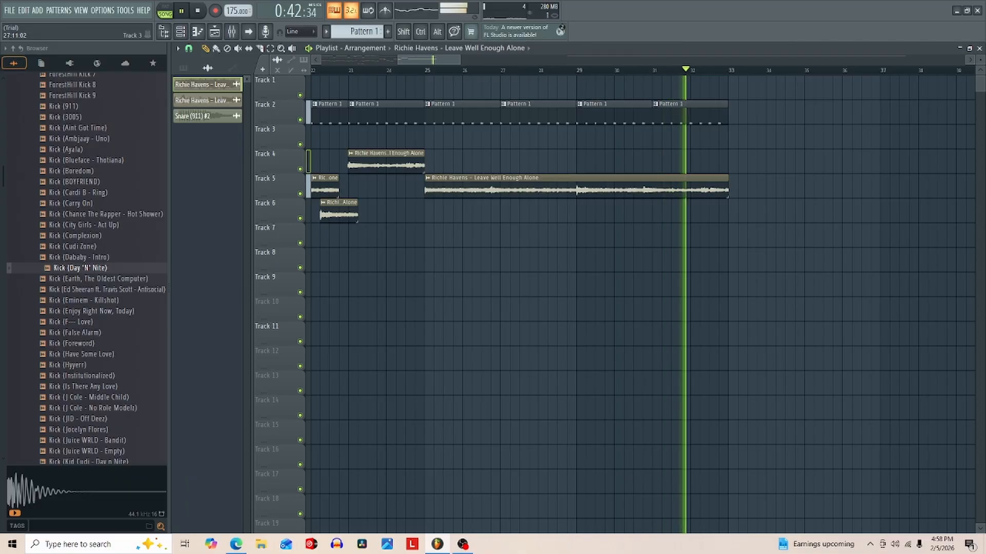
{"action": "right_click", "coordinate": [493, 188]}
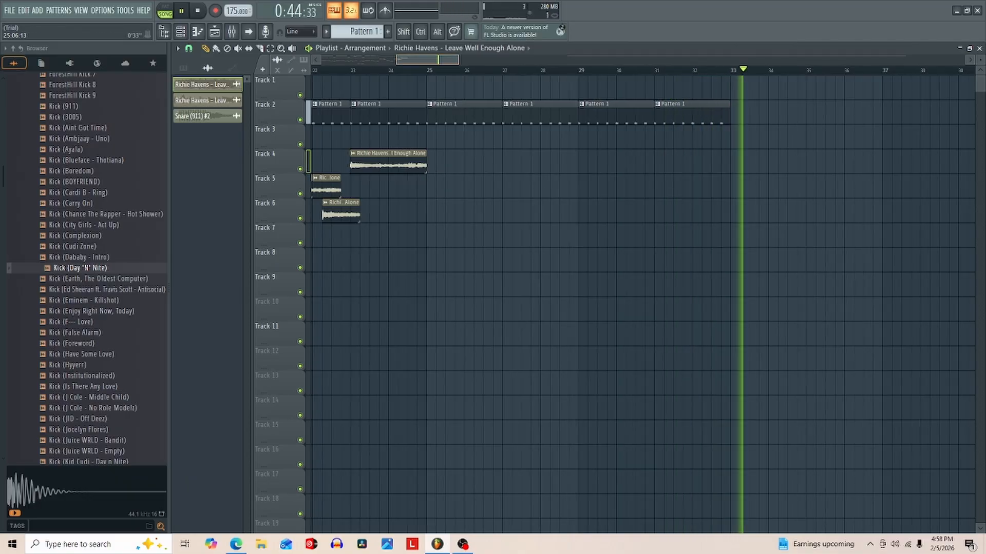
- Replay from bar 17 and, with playlist snap set to Beat, duplicate the sample slices of bars 17–25 to bar 25
{"action": "scroll", "coordinate": [409, 231], "scroll_direction": "left", "scroll_amount": 3}
{"action": "left_click", "coordinate": [393, 70]}
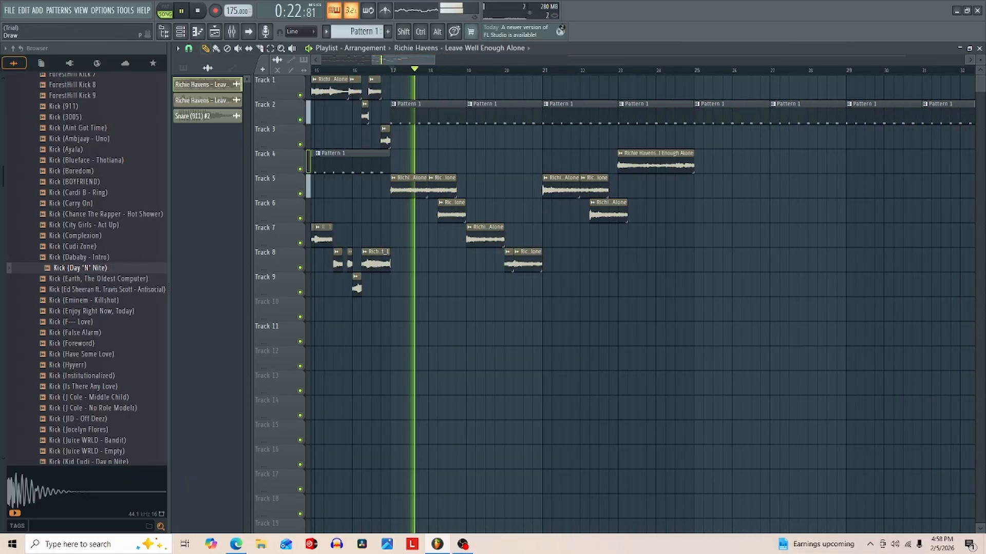
{"action": "left_click", "coordinate": [189, 49]}
{"action": "left_click", "coordinate": [197, 193]}
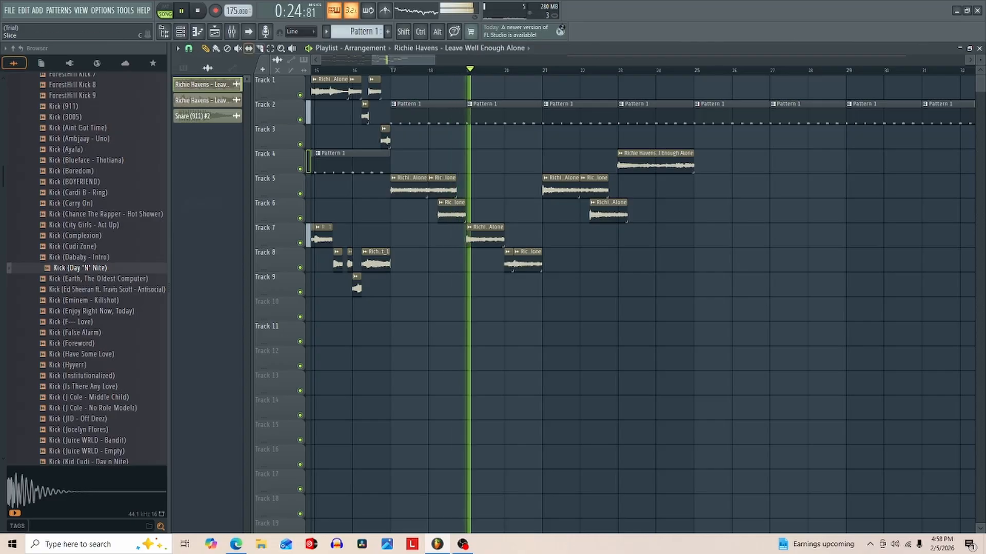
{"action": "left_click_drag", "start_coordinate": [719, 125], "coordinate": [390, 292]}
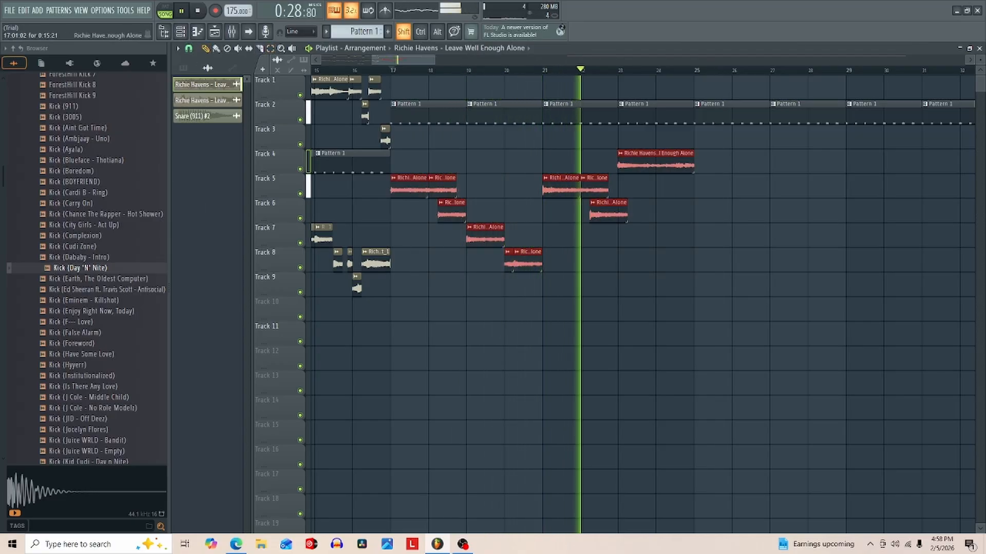
{"action": "key", "text": "ctrl+b"}
{"action": "key", "text": "ctrl+d"}
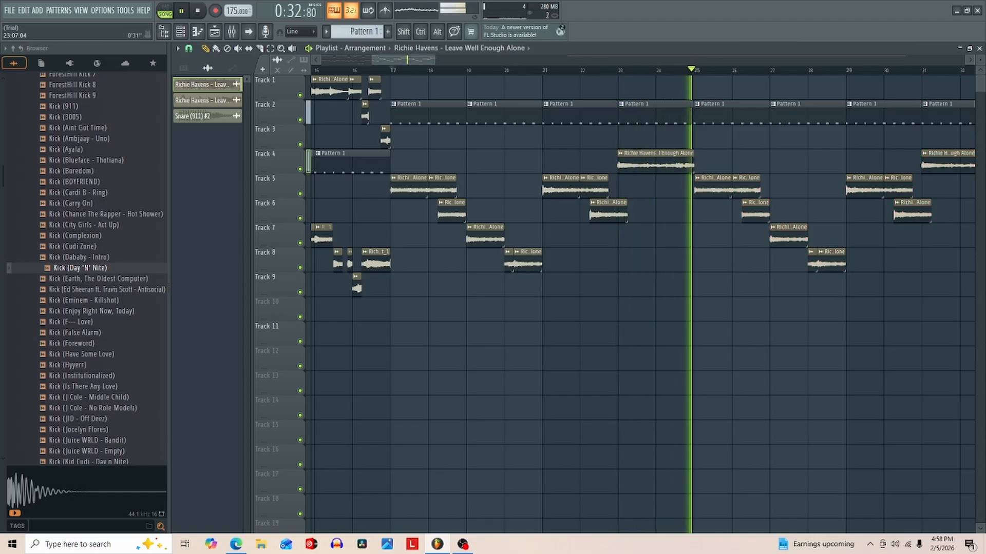
- Duplicate the whole section from bar 17 to bar 33, drum patterns and sample slices together, so the copy starts at bar 33
{"action": "left_click_drag", "start_coordinate": [434, 60], "coordinate": [535, 60]}
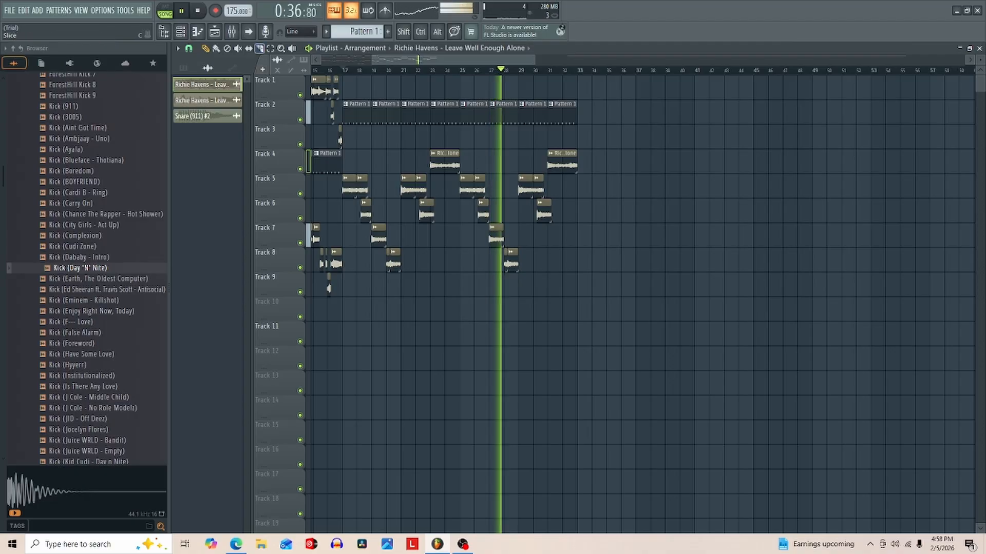
{"action": "left_click_drag", "start_coordinate": [634, 100], "coordinate": [347, 293]}
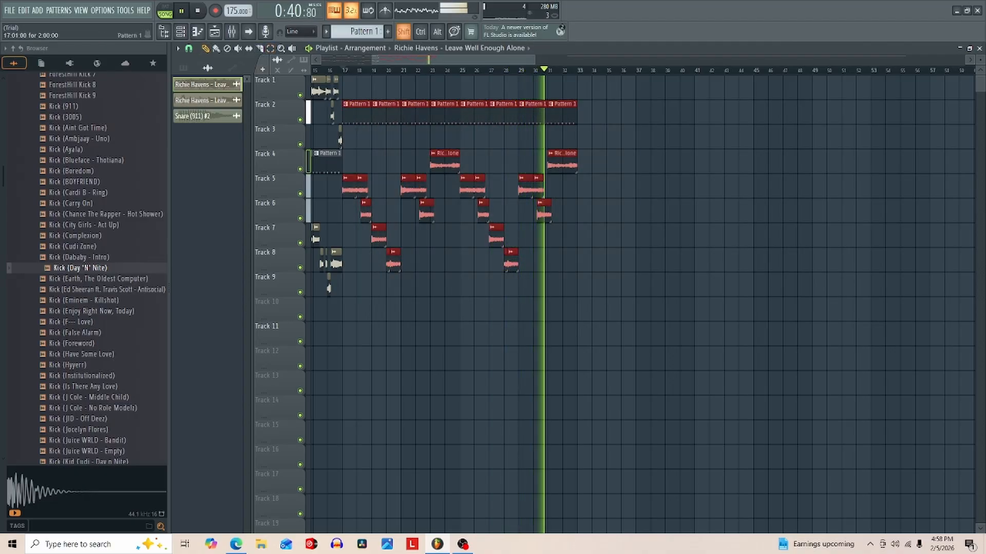
{"action": "key", "text": "ctrl+b"}
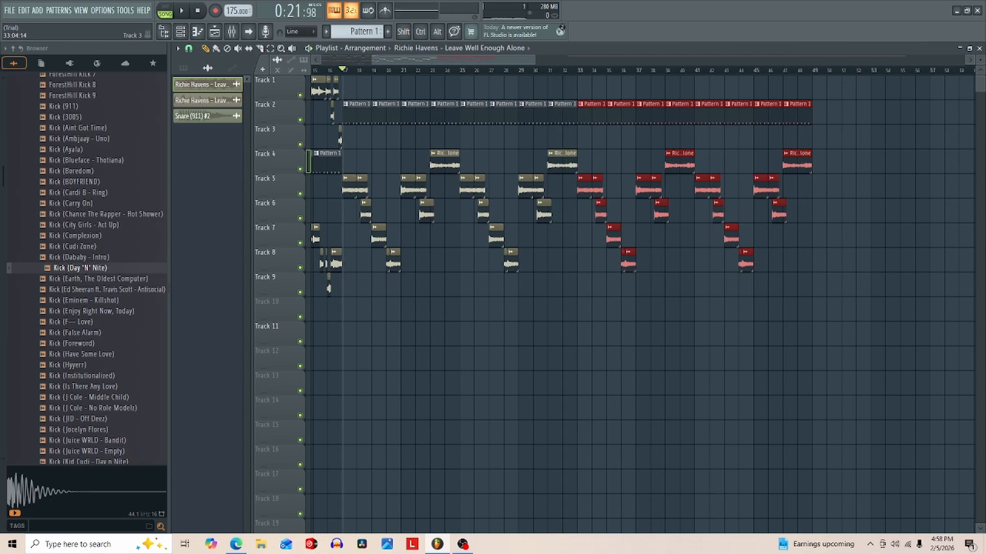
{"action": "left_click_drag", "start_coordinate": [459, 60], "coordinate": [508, 60]}
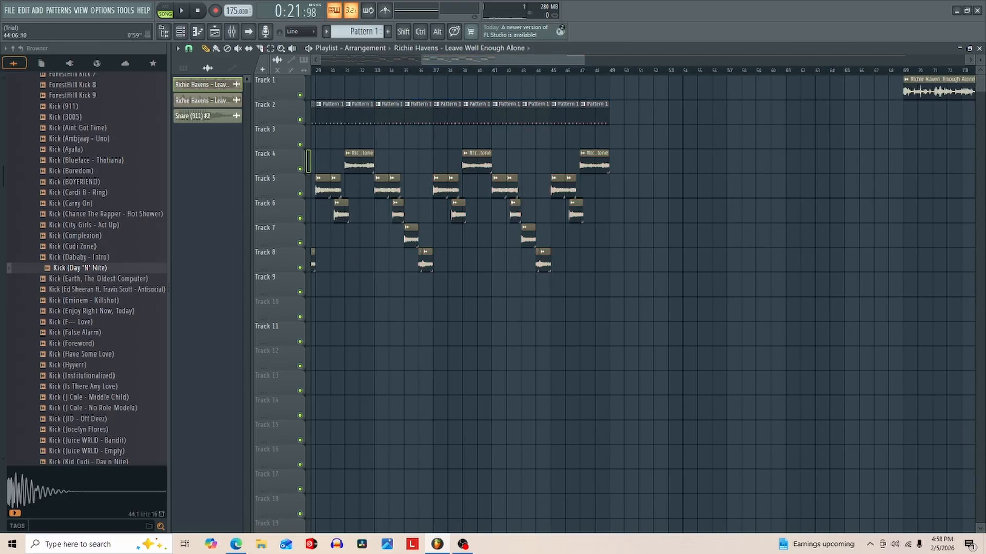
{"action": "left_click_drag", "start_coordinate": [584, 59], "coordinate": [487, 60]}
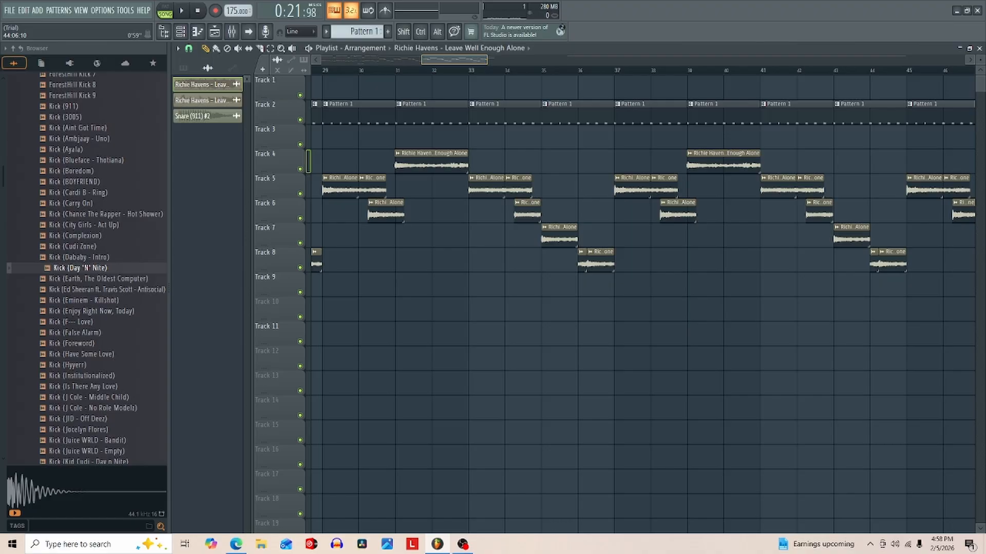
{"action": "mouse_move", "coordinate": [486, 59]}
{"action": "left_mouse_down"}
{"action": "mouse_move", "coordinate": [440, 59]}
{"action": "mouse_move", "coordinate": [489, 59]}
{"action": "left_mouse_up"}
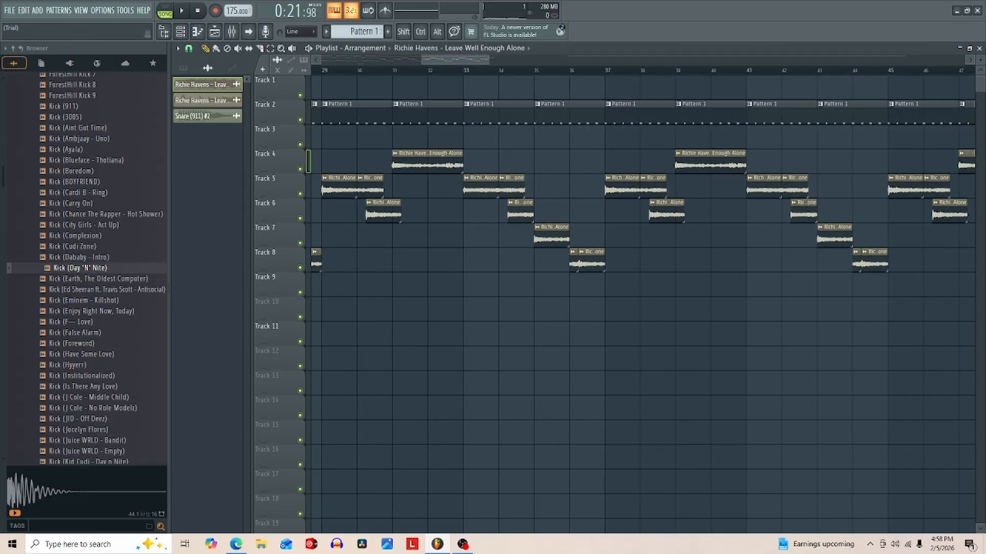
- Close the playlist, clone Pattern 1 as Pattern 2, and shift its off-beat kick hits to steps 7 and 23
{"action": "left_click", "coordinate": [979, 48]}
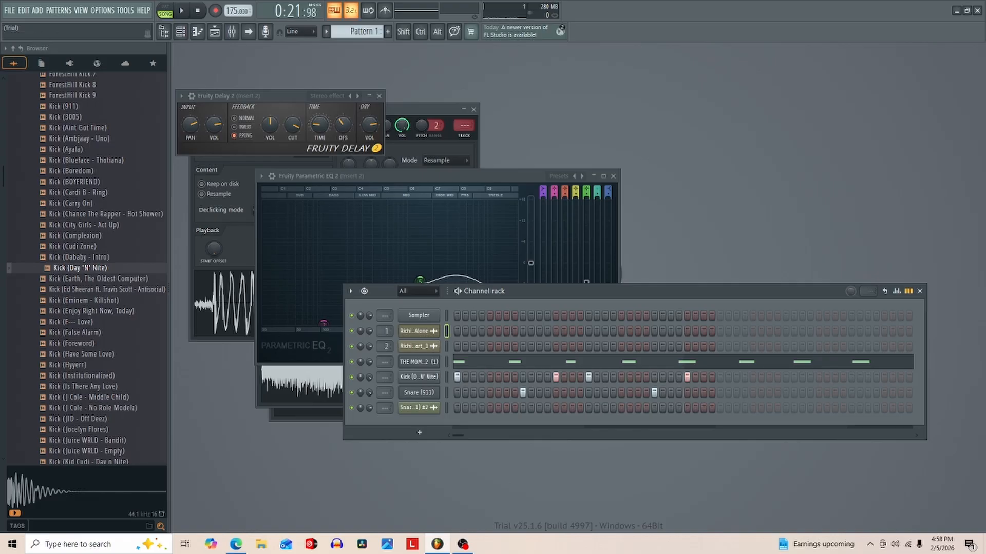
{"action": "right_click", "coordinate": [344, 33]}
{"action": "left_click", "coordinate": [411, 157]}
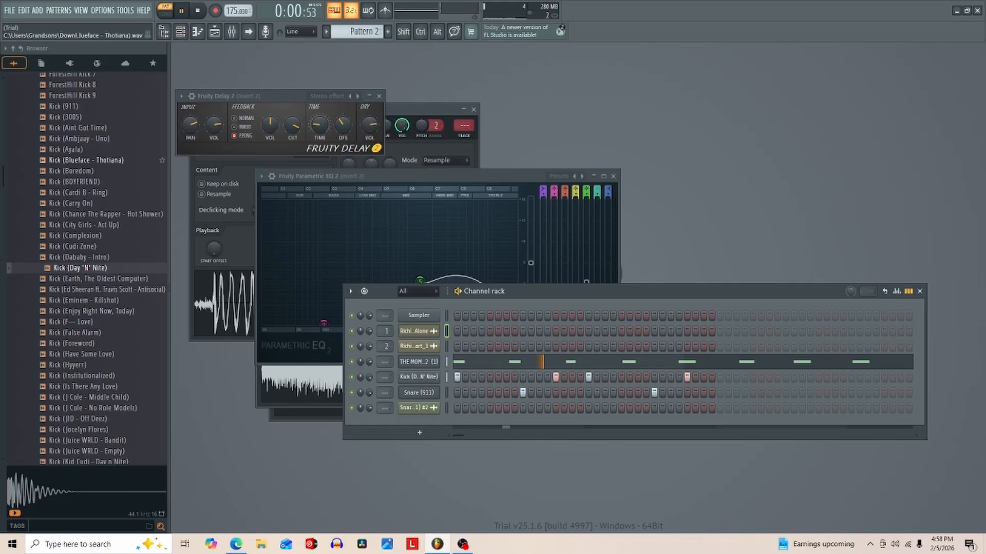
{"action": "scroll", "coordinate": [86, 267], "scroll_direction": "up", "scroll_amount": 15}
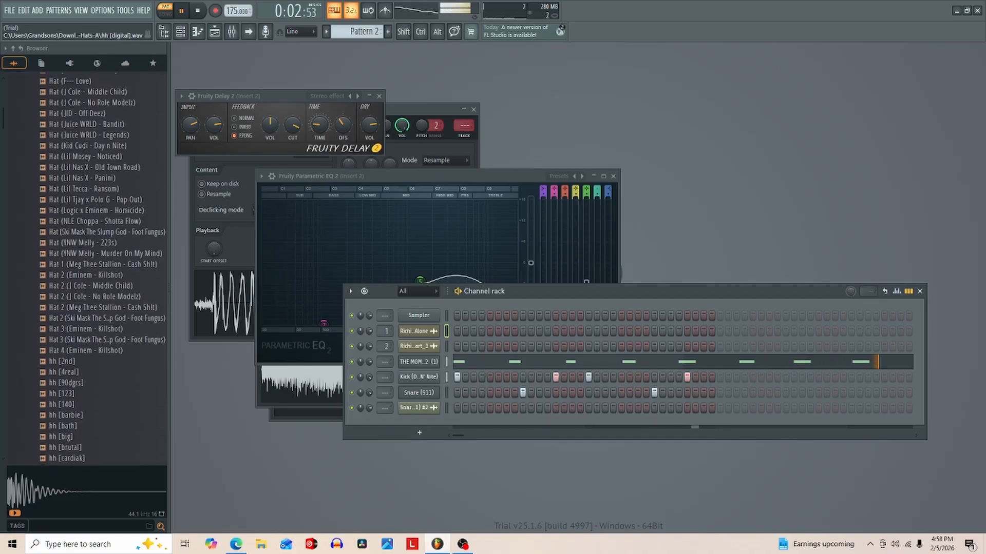
{"action": "scroll", "coordinate": [100, 268], "scroll_direction": "up", "scroll_amount": 10}
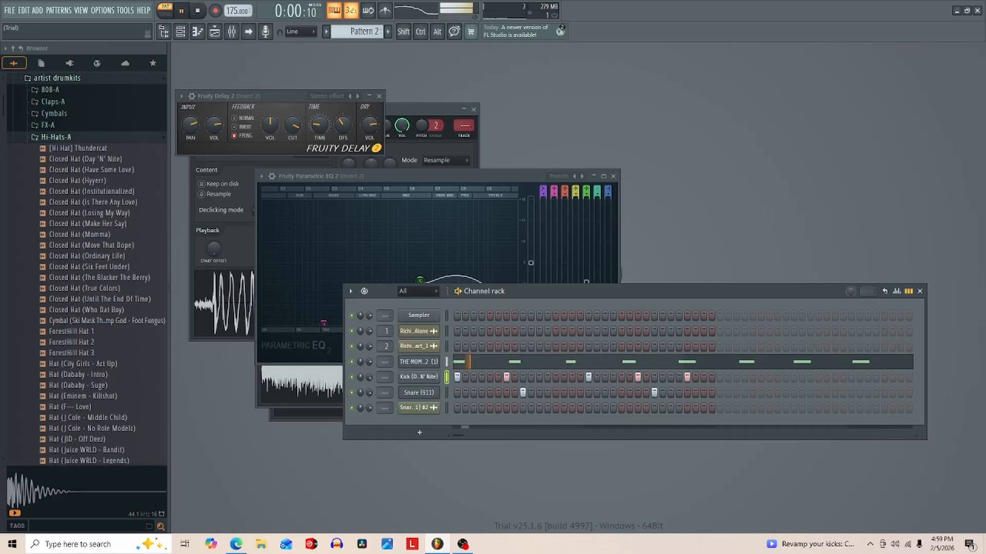
- With piano roll snapping off, duplicate the eight THE MOMENT HAT 2 notes into the gaps between them in Pattern 2
{"action": "left_click", "coordinate": [682, 362]}
{"action": "key", "text": "space"}
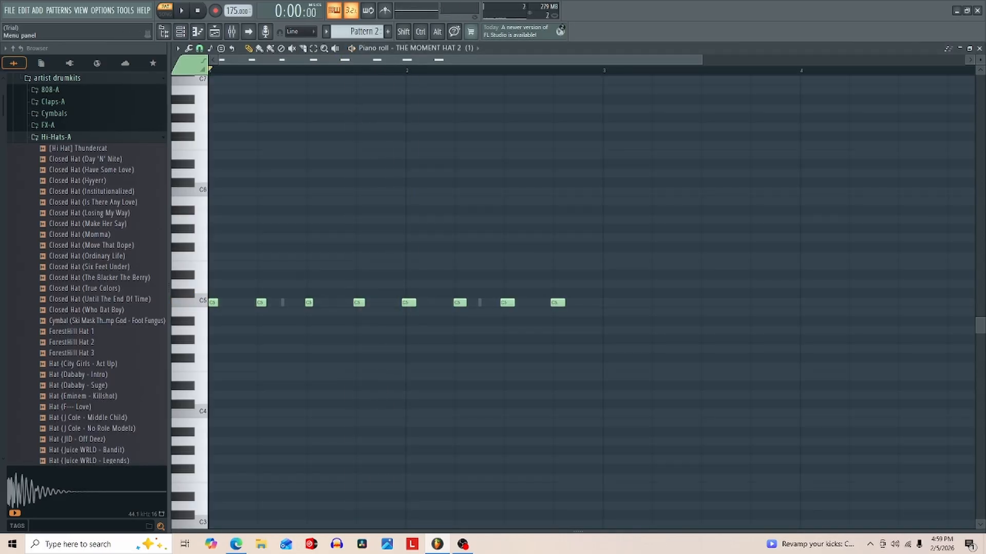
{"action": "left_click", "coordinate": [200, 48]}
{"action": "left_click", "coordinate": [211, 96]}
{"action": "left_click_drag", "start_coordinate": [582, 279], "coordinate": [208, 345]}
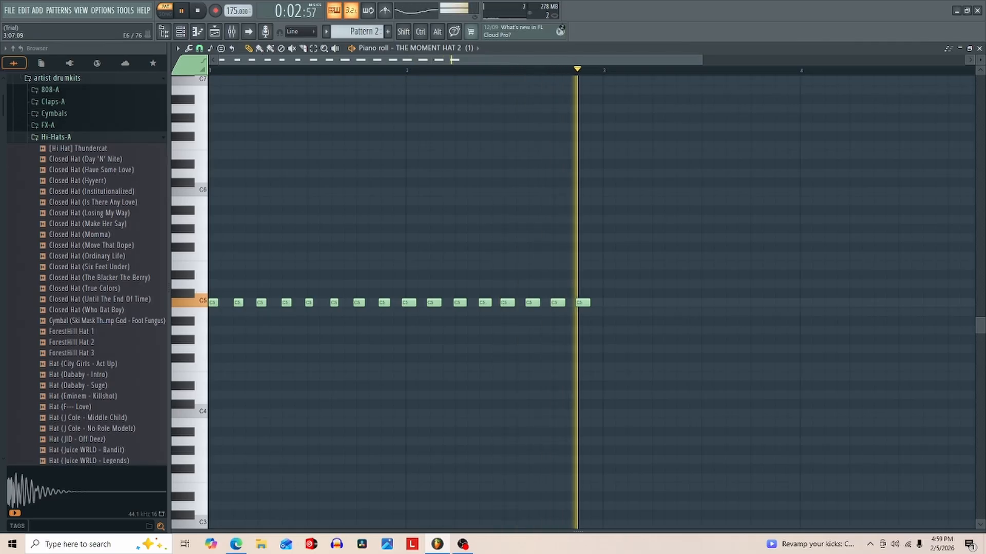
- Add a snare hit at step 19 of Pattern 2 with lowered velocity, and return to the playlist
{"action": "key", "text": "F7"}
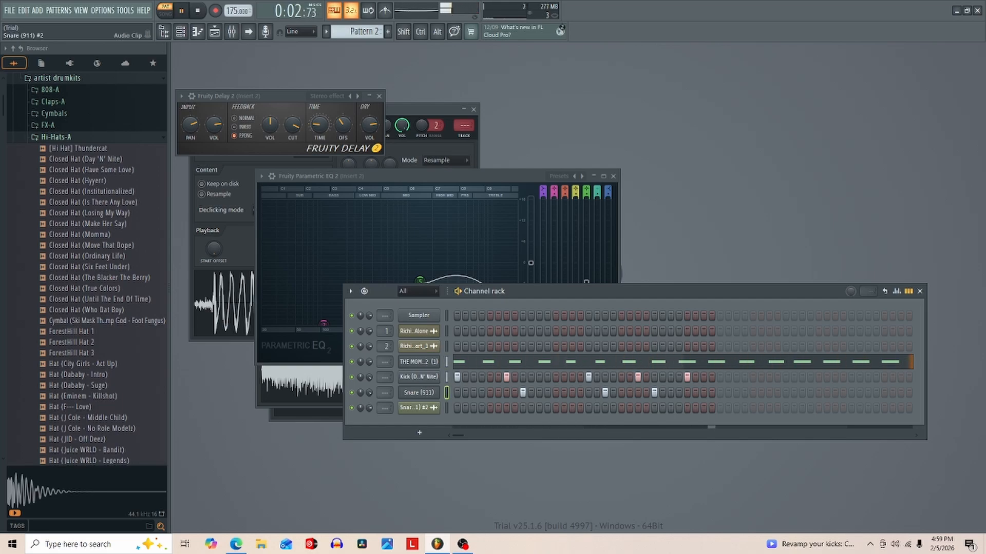
{"action": "right_click", "coordinate": [441, 362]}
{"action": "left_click", "coordinate": [459, 369]}
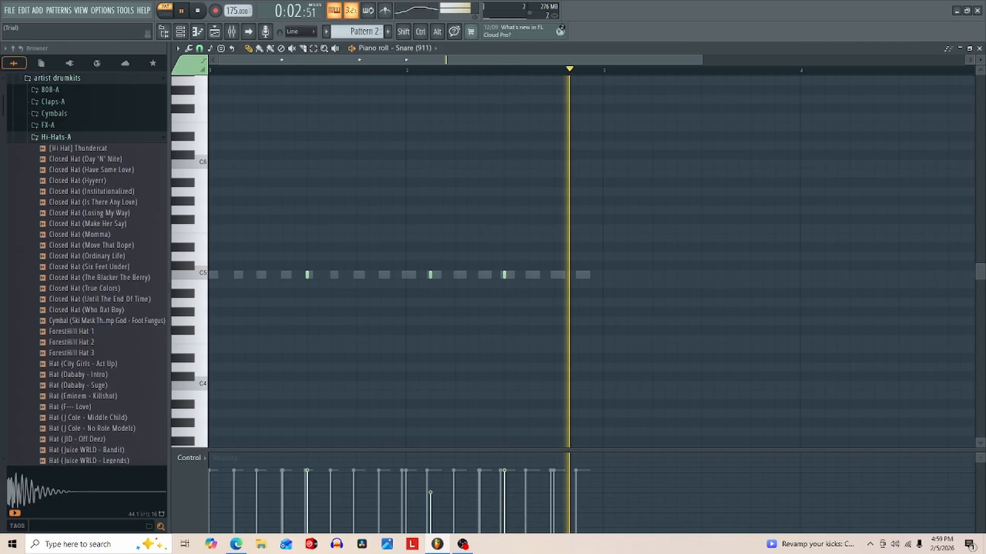
{"action": "key", "text": "space"}
{"action": "left_click", "coordinate": [214, 31]}
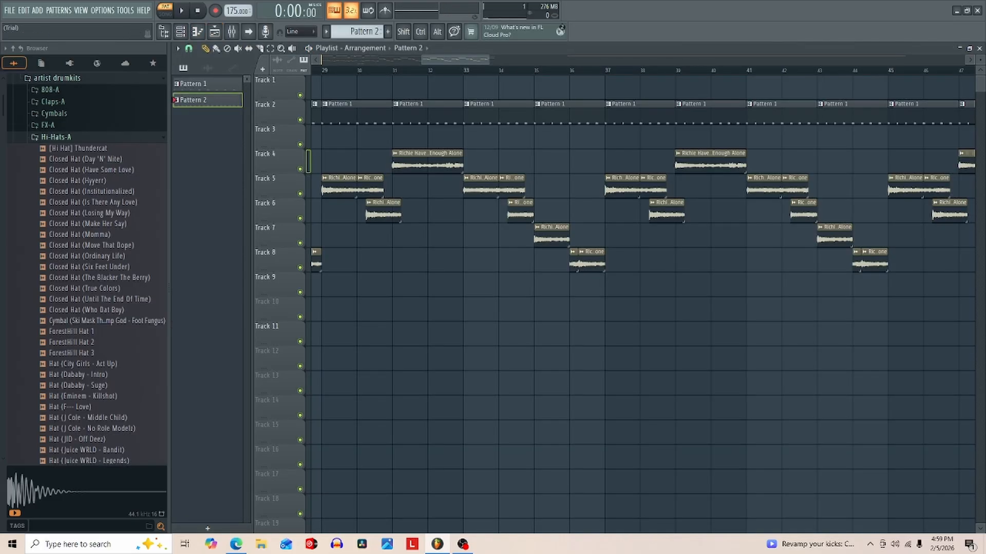
- Replace Track 2's Pattern 1 clips from bar 33 to bar 49 with Pattern 2 clips, and trim the one at bar 39 to one bar
{"action": "mouse_move", "coordinate": [489, 60]}
{"action": "left_mouse_down"}
{"action": "mouse_move", "coordinate": [924, 60]}
{"action": "mouse_move", "coordinate": [472, 60]}
{"action": "mouse_move", "coordinate": [482, 61]}
{"action": "left_mouse_up"}
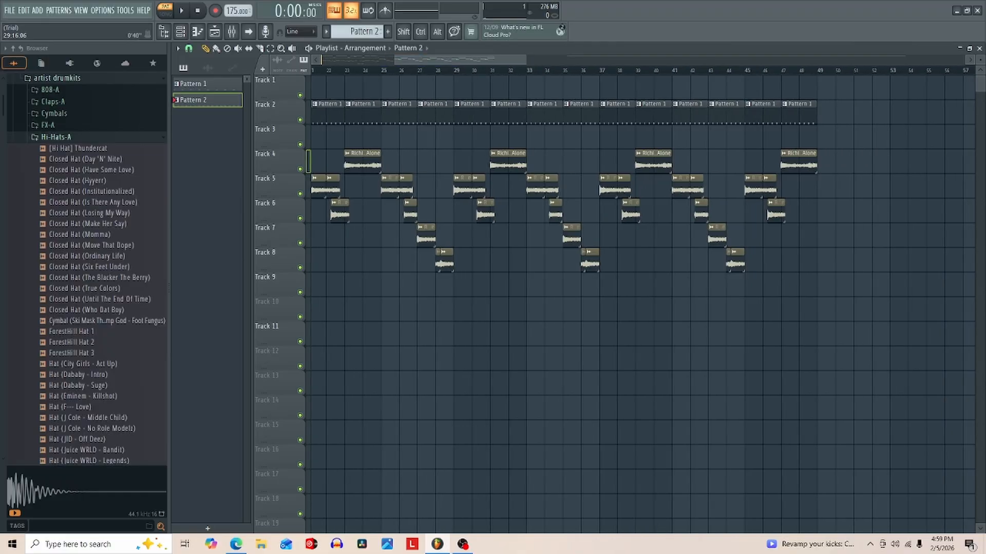
{"action": "left_click_drag", "start_coordinate": [825, 113], "coordinate": [547, 113]}
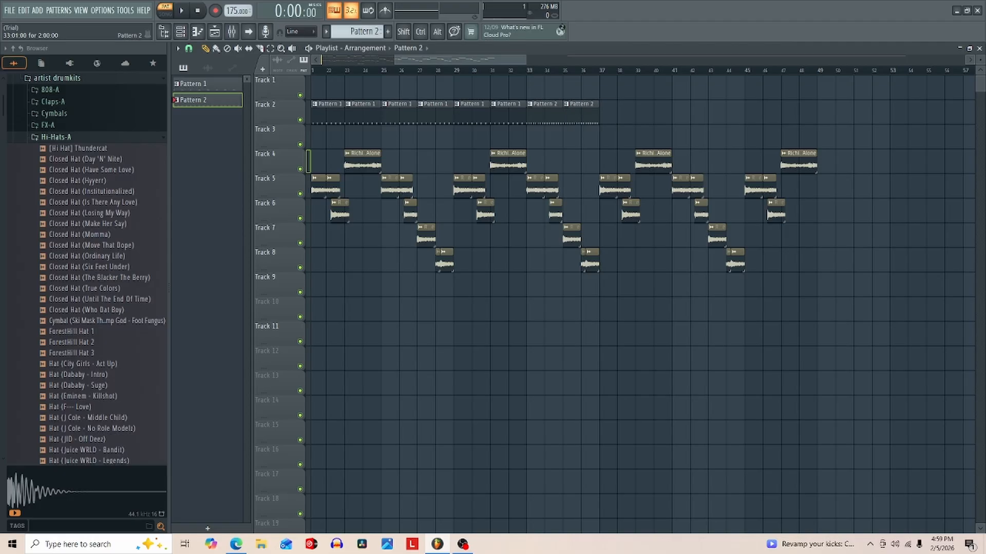
{"action": "left_click", "coordinate": [610, 113]}
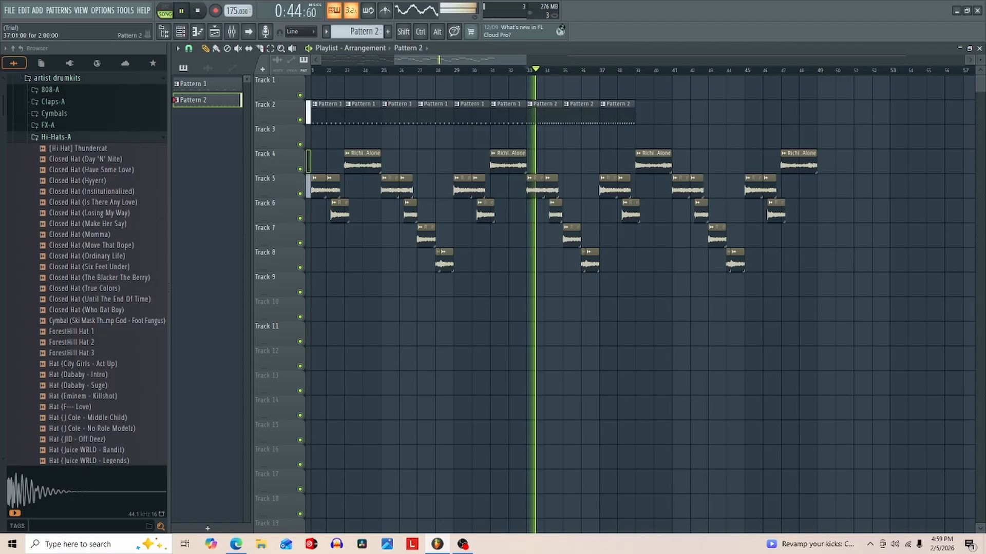
{"action": "left_click", "coordinate": [645, 113]}
{"action": "left_click", "coordinate": [682, 113]}
{"action": "left_click", "coordinate": [728, 113]}
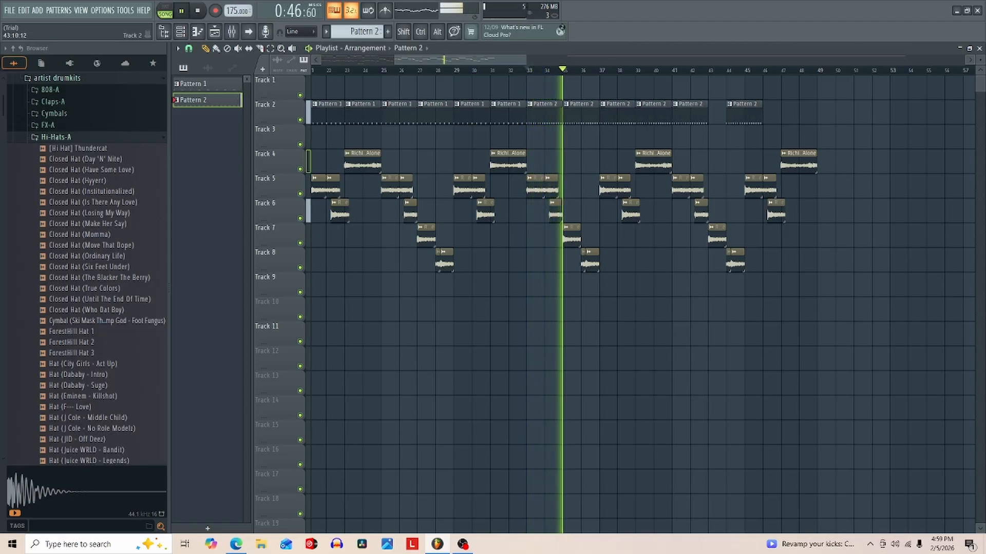
{"action": "left_click_drag", "start_coordinate": [731, 113], "coordinate": [715, 113]}
{"action": "left_click", "coordinate": [754, 113]}
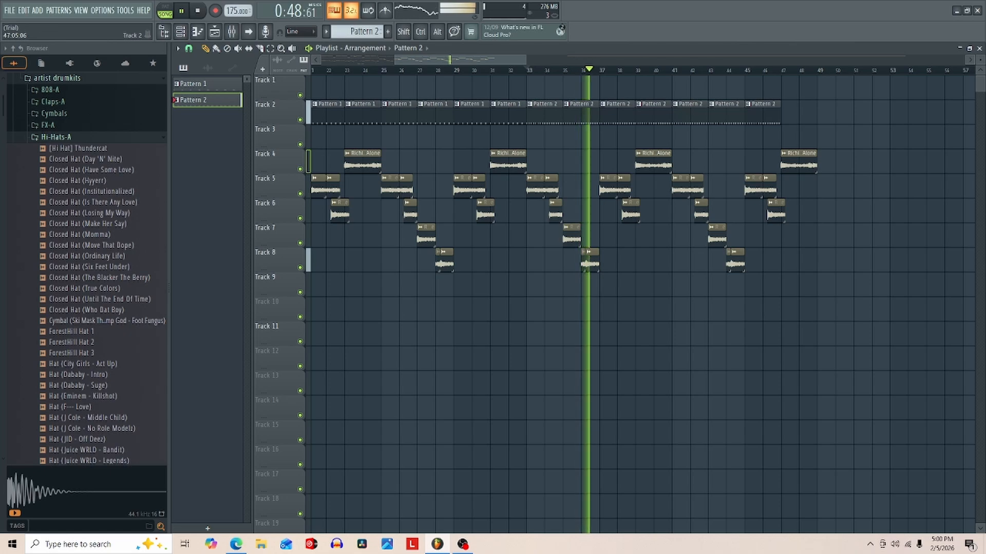
{"action": "left_click", "coordinate": [792, 113]}
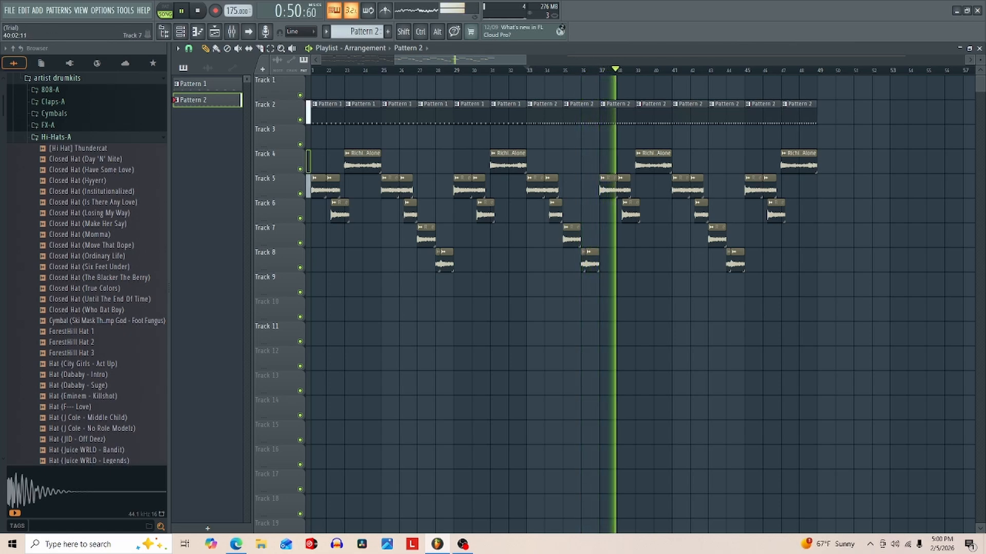
{"action": "left_click_drag", "start_coordinate": [670, 113], "coordinate": [652, 112]}
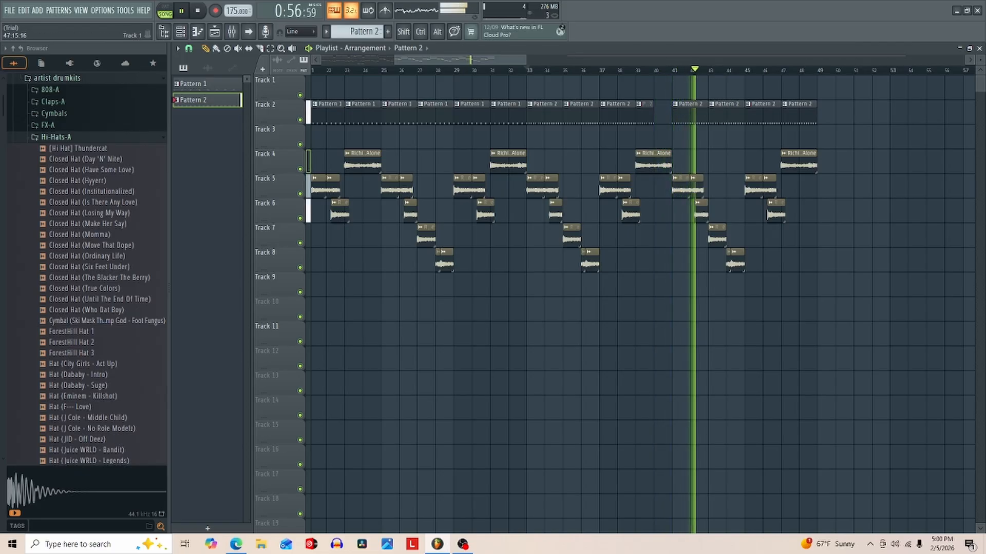
- With playlist snapping set to Step, place a Pattern 2 clip on Track 3 starting at step 5 of bar 47
{"action": "left_click", "coordinate": [189, 49]}
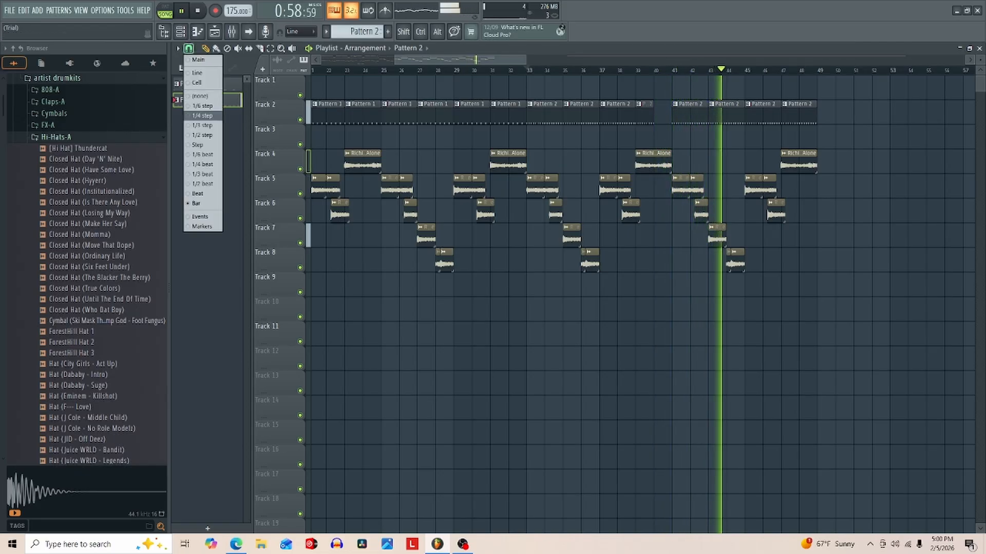
{"action": "left_click", "coordinate": [198, 145]}
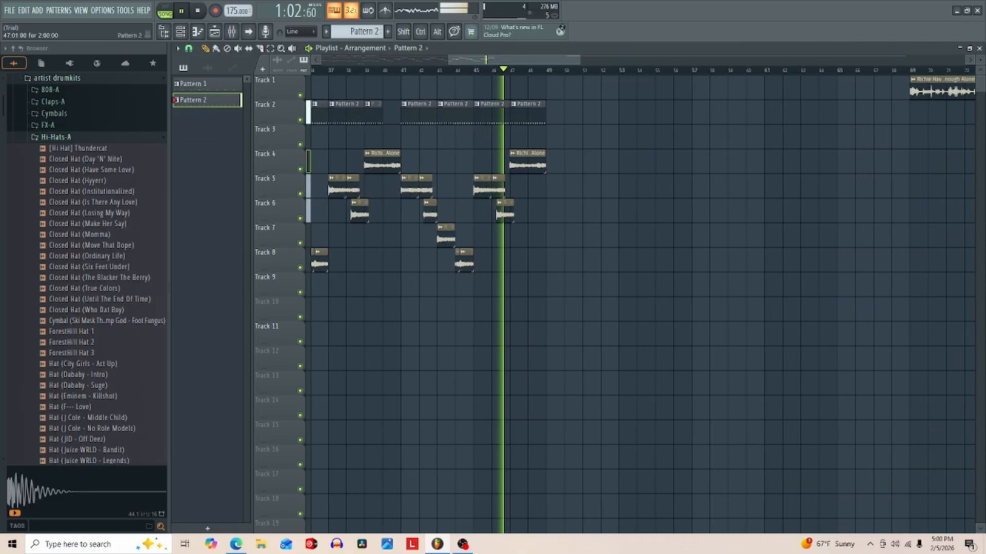
{"action": "left_click", "coordinate": [524, 138]}
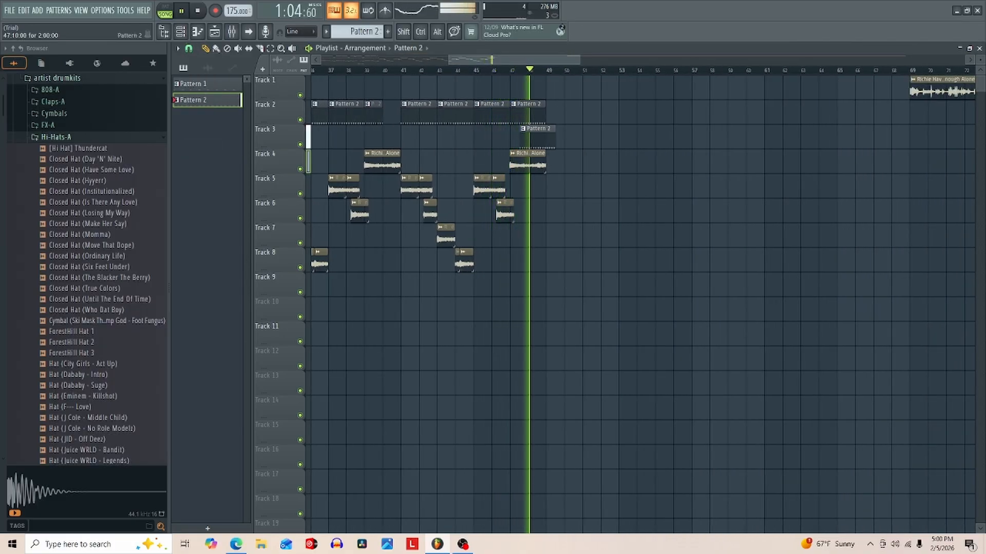
{"action": "scroll", "coordinate": [543, 138], "scroll_direction": "right", "scroll_amount": 5}
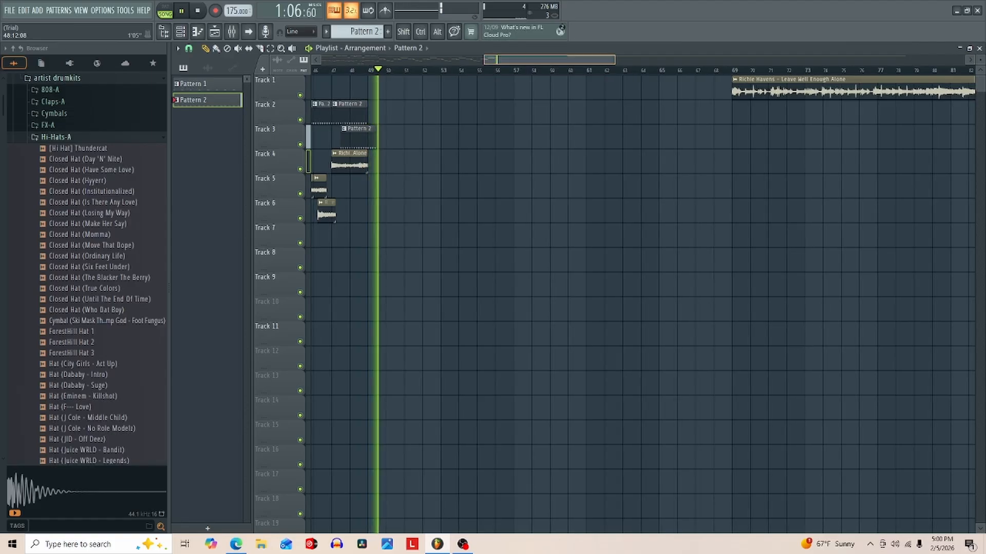
{"action": "left_click_drag", "start_coordinate": [614, 60], "coordinate": [505, 60]}
{"action": "key", "text": "space"}
{"action": "key", "text": "space"}
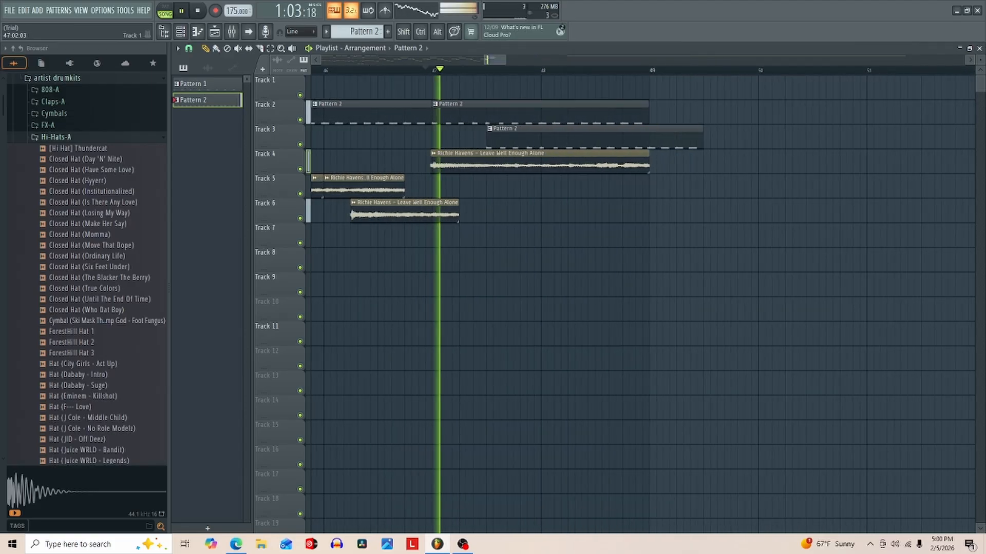
{"action": "key", "text": "space"}
{"action": "key", "text": "space"}
{"action": "left_click_drag", "start_coordinate": [509, 136], "coordinate": [483, 136]}
{"action": "key", "text": "space"}
- Trim the last Pattern 2 clip on Track 2 to end where the Track 3 clip starts, and play back the transition
{"action": "key", "text": "space"}
{"action": "key", "text": "space"}
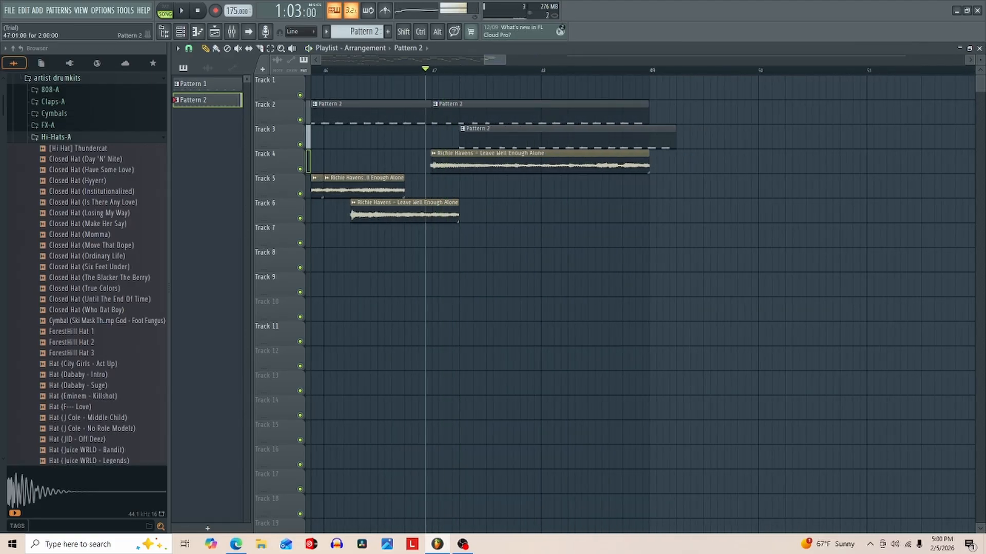
{"action": "key", "text": "space"}
{"action": "key", "text": "space"}
{"action": "key", "text": "space"}
{"action": "key", "text": "space"}
{"action": "left_click_drag", "start_coordinate": [648, 112], "coordinate": [459, 112]}
{"action": "key", "text": "space"}
{"action": "key", "text": "space"}
{"action": "key", "text": "space"}
{"action": "key", "text": "space"}
{"action": "key", "text": "space"}
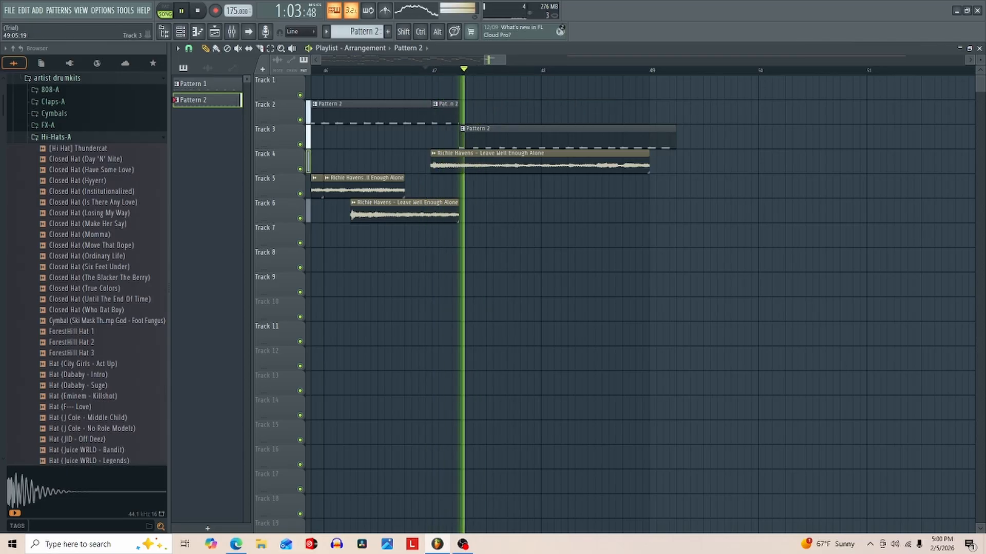
{"action": "key", "text": "space"}
{"action": "key", "text": "space"}
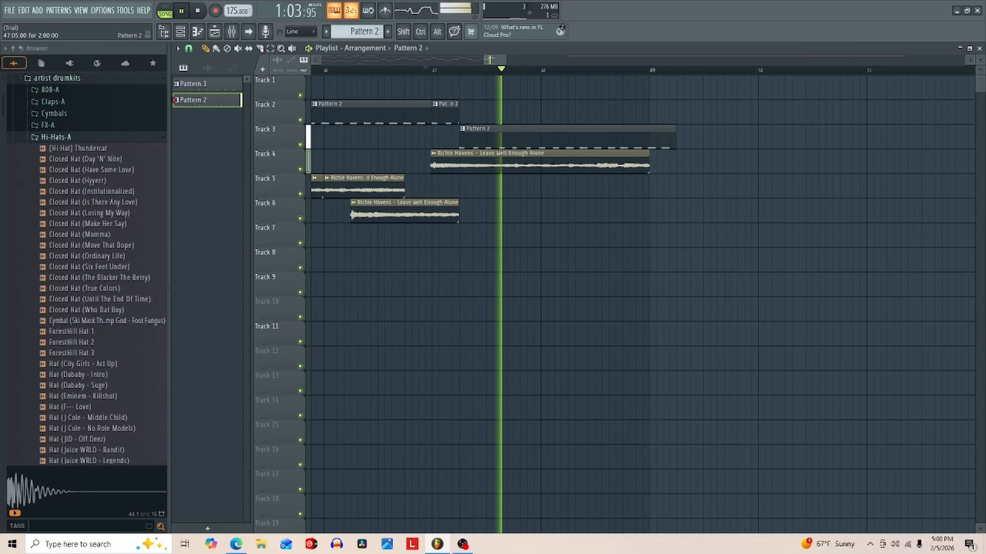
- Shorten the Track 3 Pattern 2 clip to end at bar 48, and place a one-bar Pattern 2 clip on Track 7 at bar 48
{"action": "key", "text": "space"}
{"action": "left_click_drag", "start_coordinate": [675, 137], "coordinate": [540, 136]}
{"action": "key", "text": "space"}
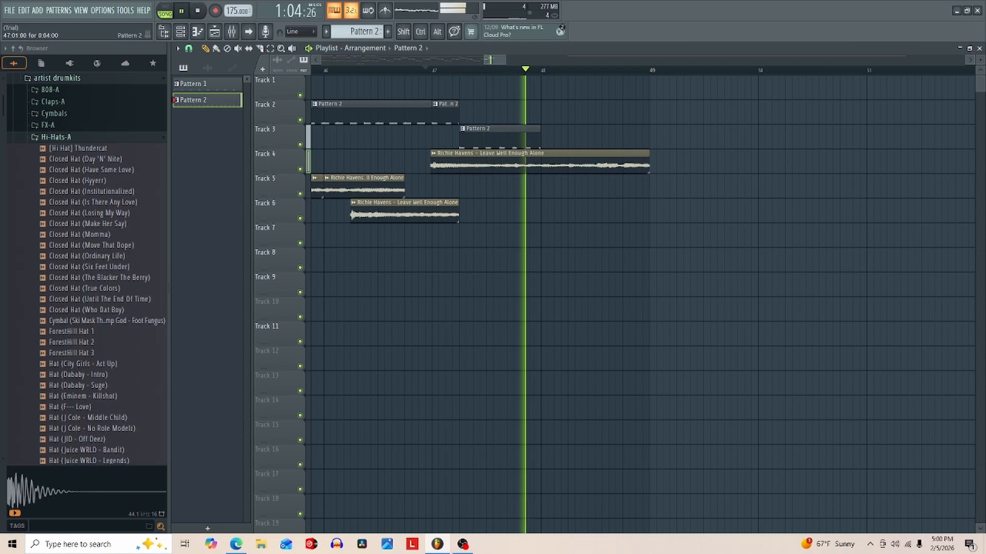
{"action": "key", "text": "space"}
{"action": "key", "text": "space"}
{"action": "left_click_drag", "start_coordinate": [475, 236], "coordinate": [542, 236]}
{"action": "key", "text": "space"}
{"action": "key", "text": "space"}
{"action": "key", "text": "space"}
{"action": "key", "text": "space"}
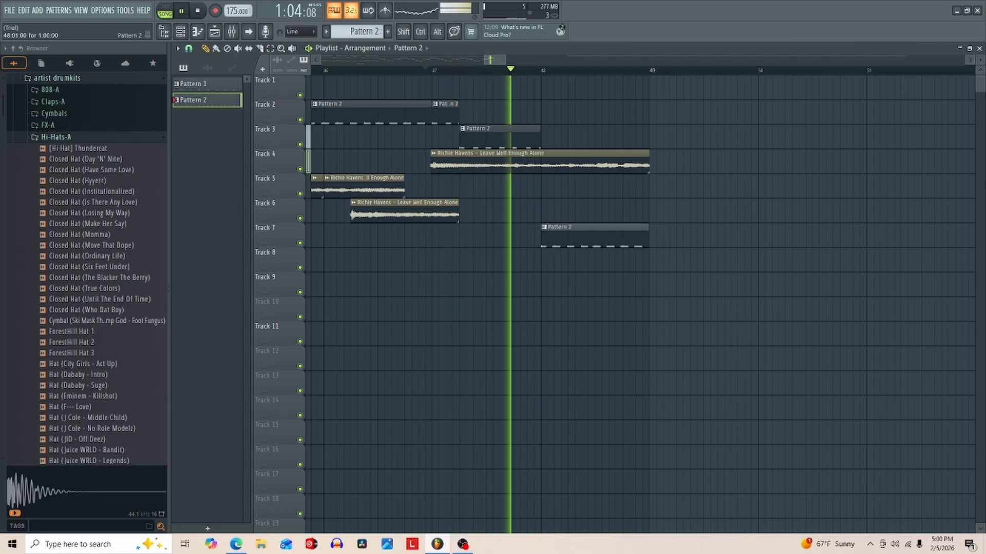
{"action": "key", "text": "space"}
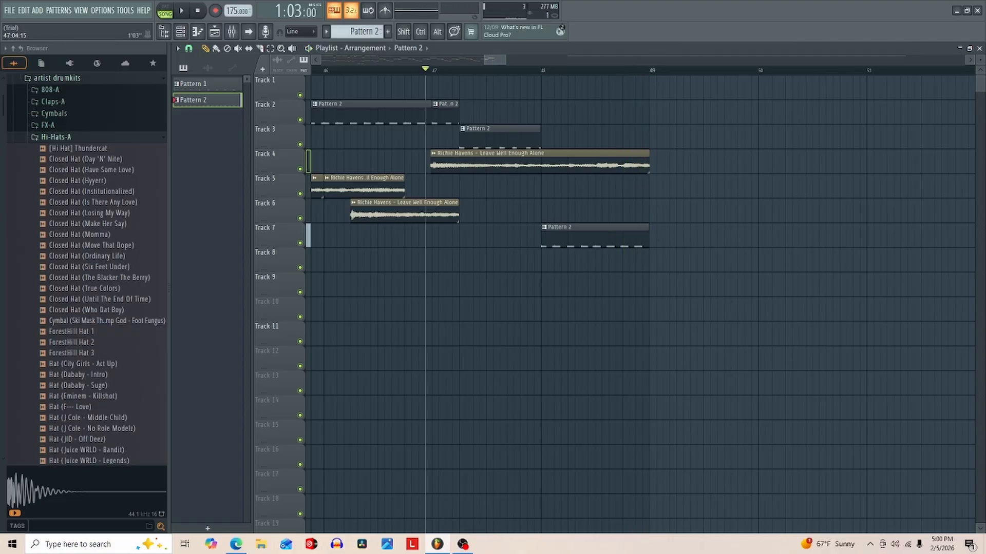
- Play back the arrangement, and delete the full-length Richie Havens clip starting at bar 69 on Track 1
{"action": "left_click_drag", "start_coordinate": [484, 60], "coordinate": [320, 60]}
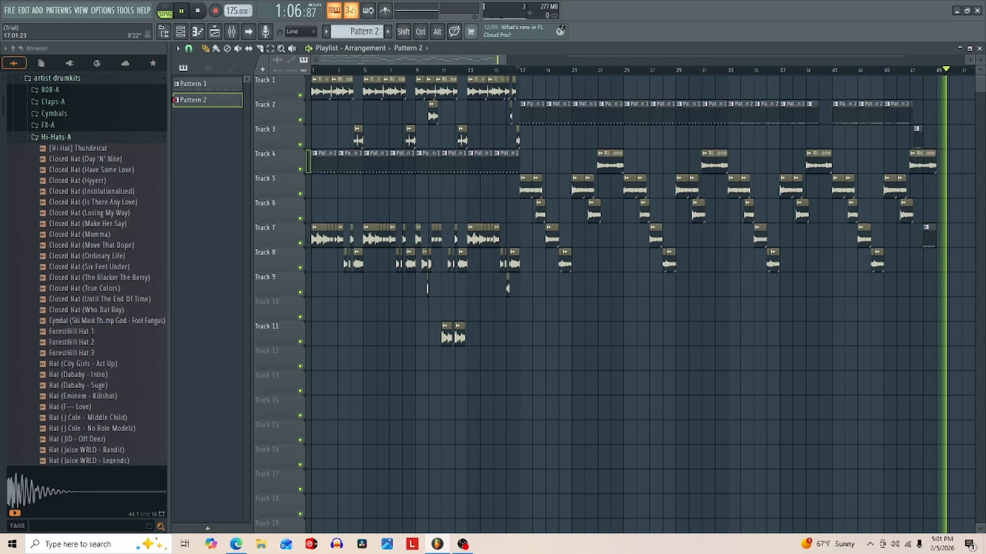
{"action": "key", "text": "space"}
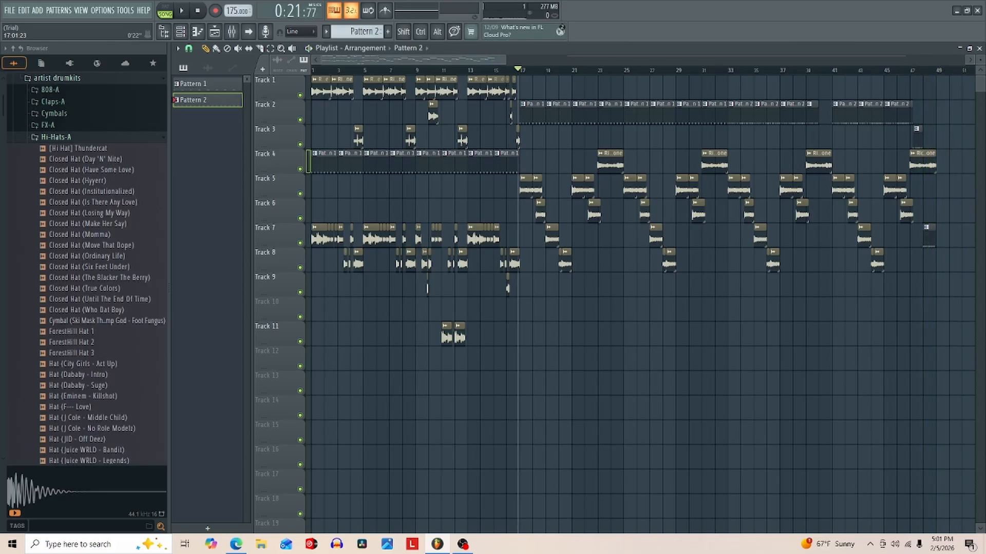
{"action": "key", "text": "space"}
{"action": "key", "text": "space"}
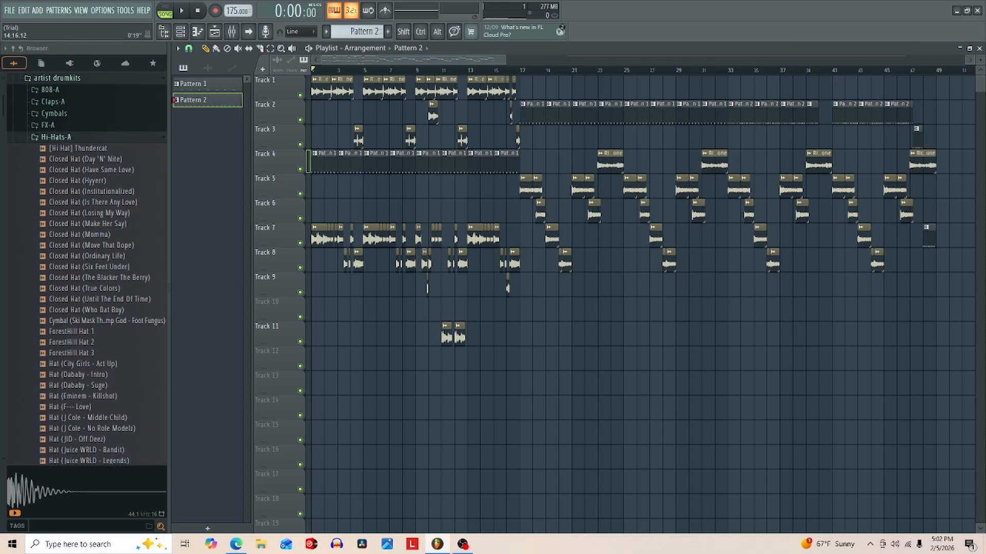
{"action": "left_click_drag", "start_coordinate": [504, 60], "coordinate": [685, 60]}
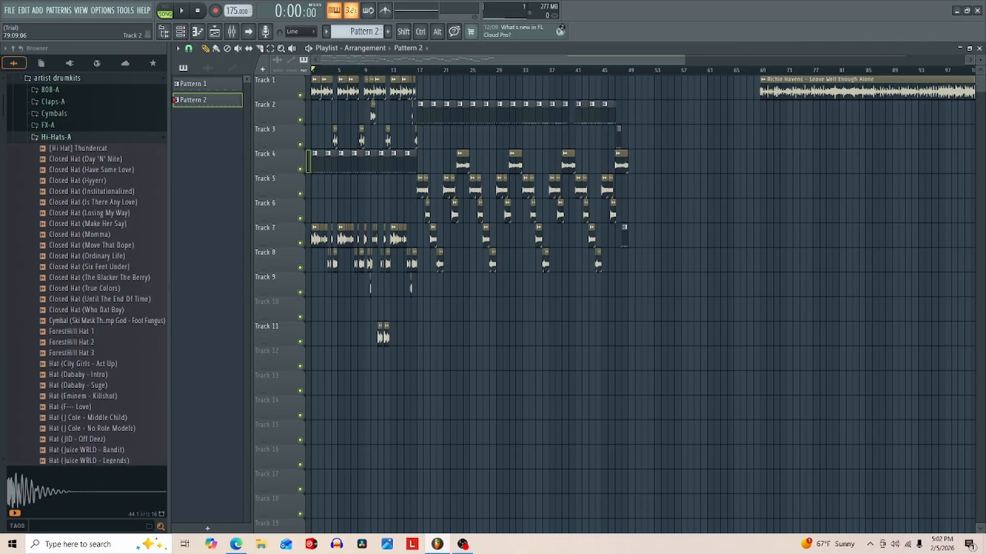
{"action": "right_click", "coordinate": [835, 90]}
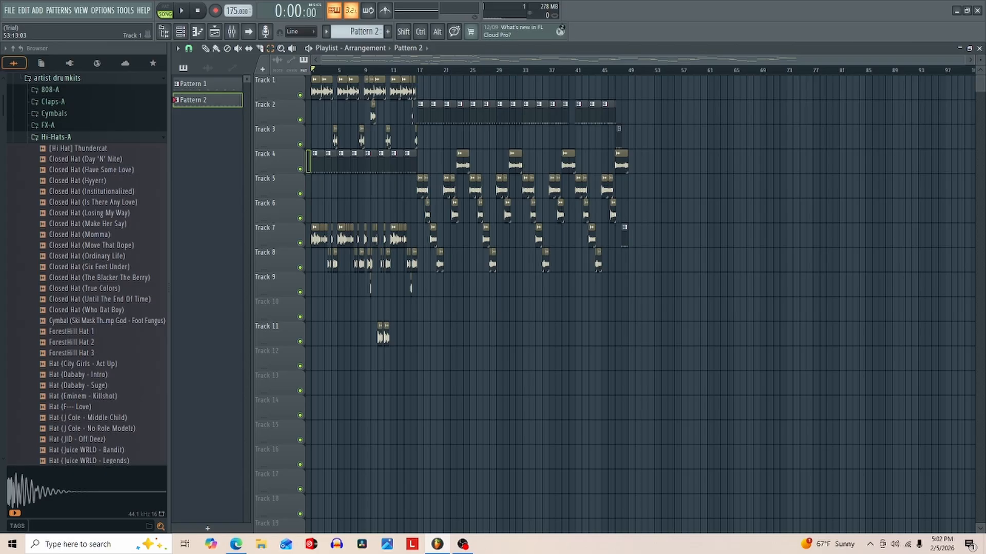
- Move all clips four bars later to start at bar 5, and extend the first Track 1 sample clip back to bar 1
{"action": "left_click_drag", "start_coordinate": [679, 77], "coordinate": [311, 396]}
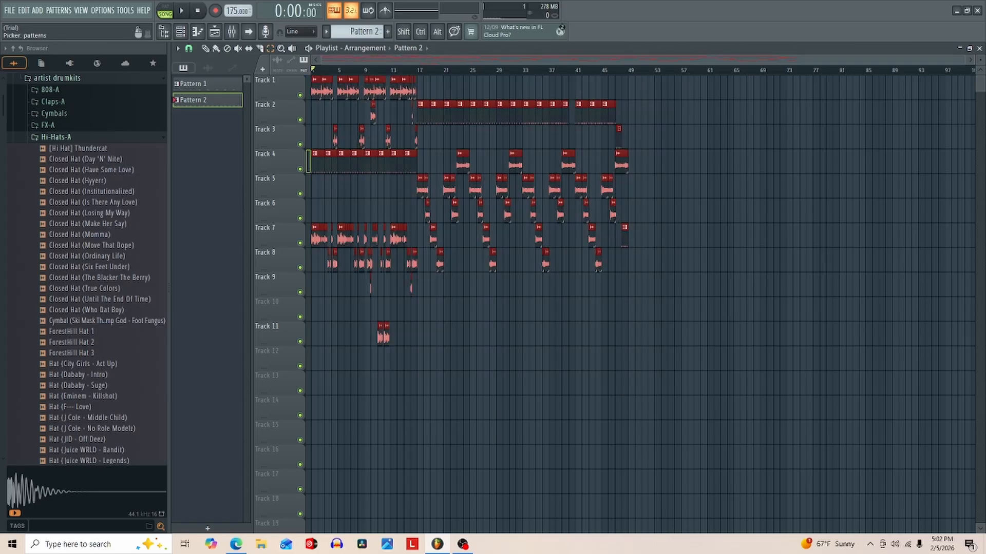
{"action": "left_click", "coordinate": [189, 48]}
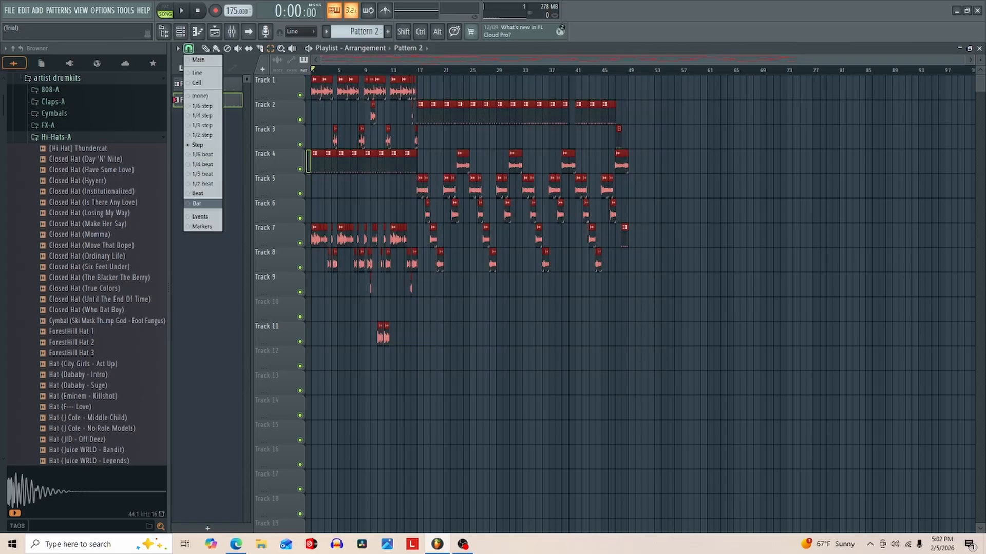
{"action": "left_click", "coordinate": [198, 194]}
{"action": "key", "text": "space"}
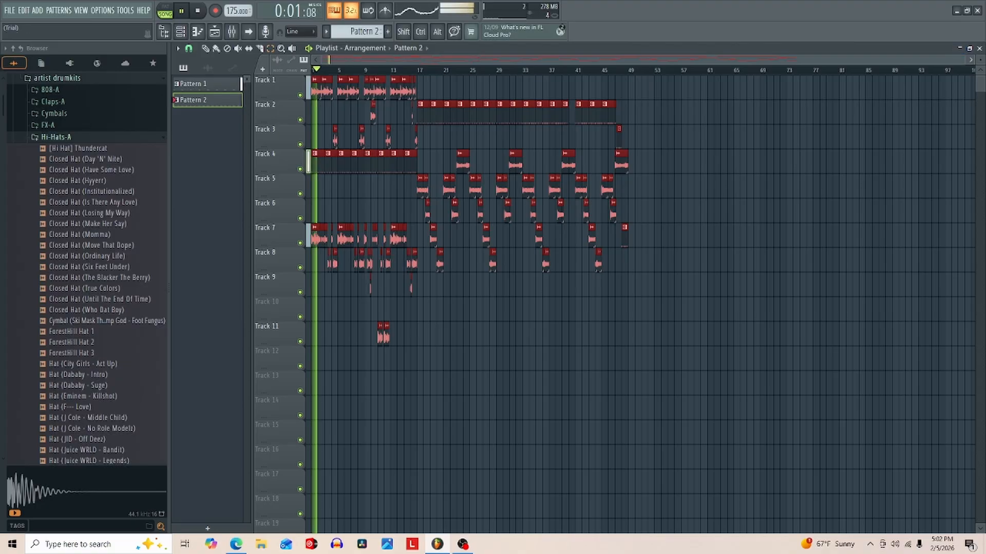
{"action": "scroll", "coordinate": [693, 137], "scroll_direction": "up", "scroll_amount": 8}
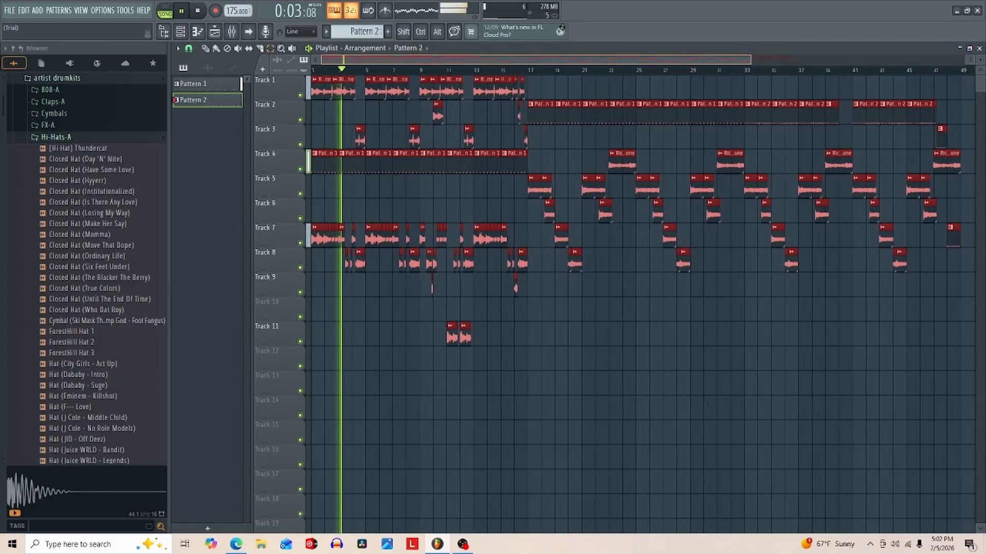
{"action": "scroll", "coordinate": [693, 137], "scroll_direction": "down", "scroll_amount": 5}
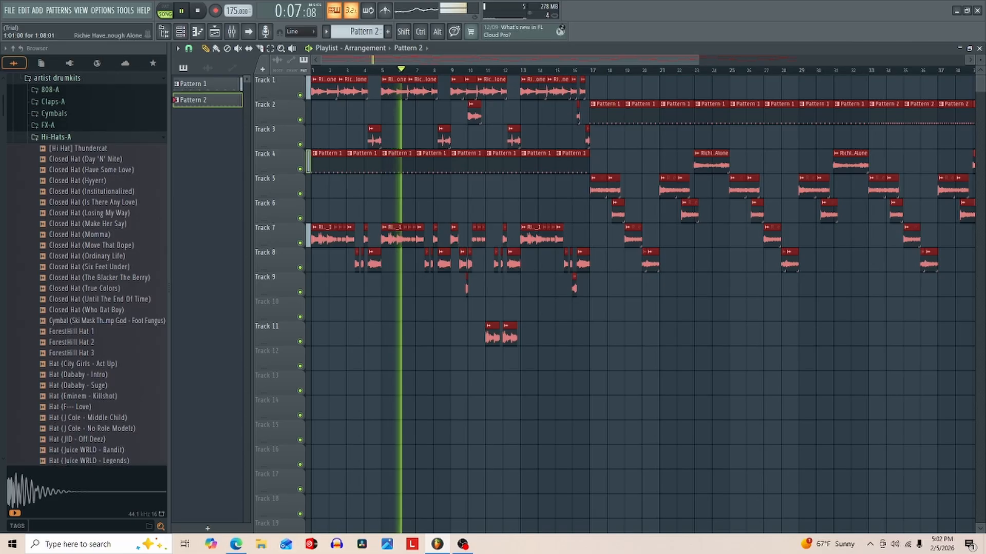
{"action": "left_click_drag", "start_coordinate": [324, 88], "coordinate": [394, 88]}
{"action": "left_click", "coordinate": [393, 111], "text": "ctrl"}
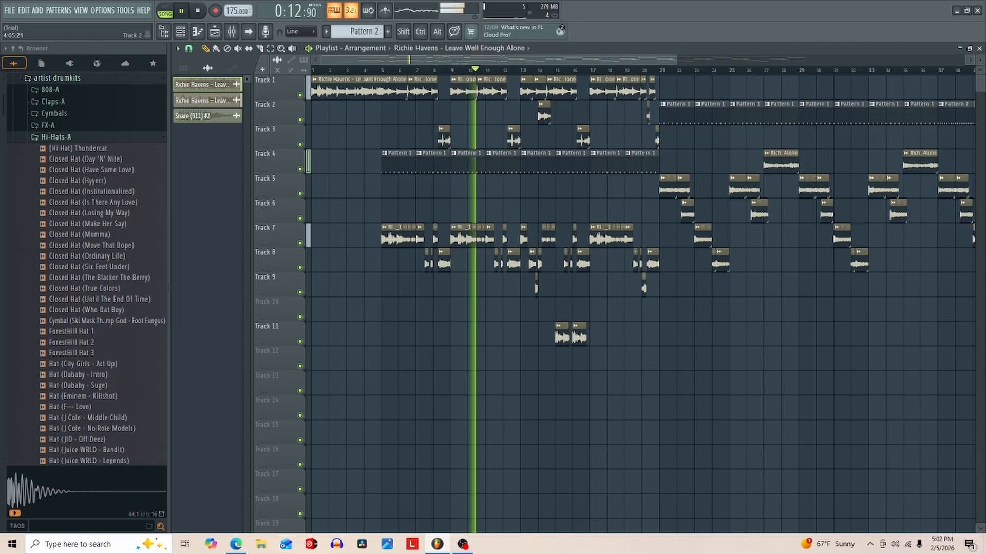
{"action": "key", "text": "space"}
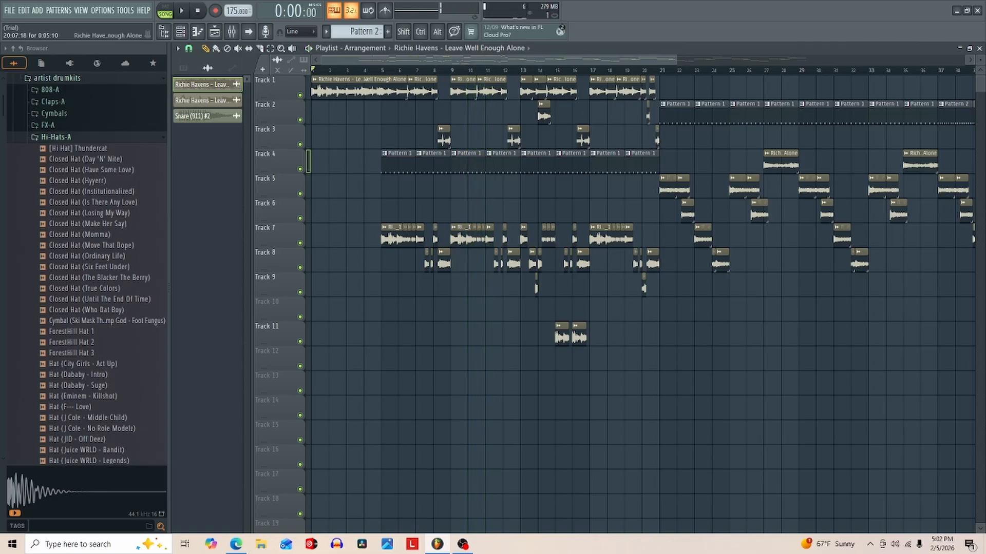
- Move the whole arrangement another four bars later so the drums enter at bar 9, keep the opening sample starting at bar 1, and play it back
{"action": "left_click_drag", "start_coordinate": [675, 60], "coordinate": [565, 60]}
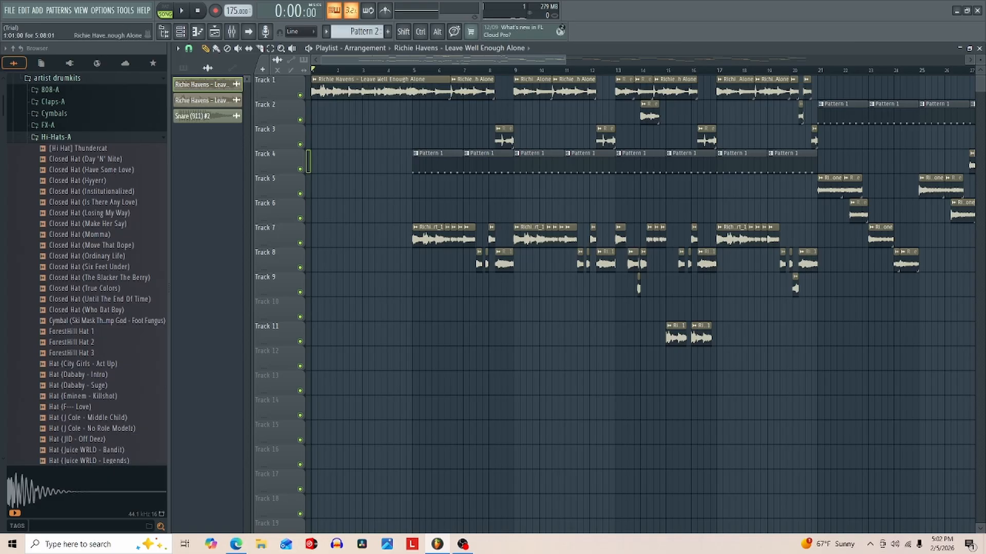
{"action": "scroll", "coordinate": [365, 205], "scroll_direction": "down", "scroll_amount": 5}
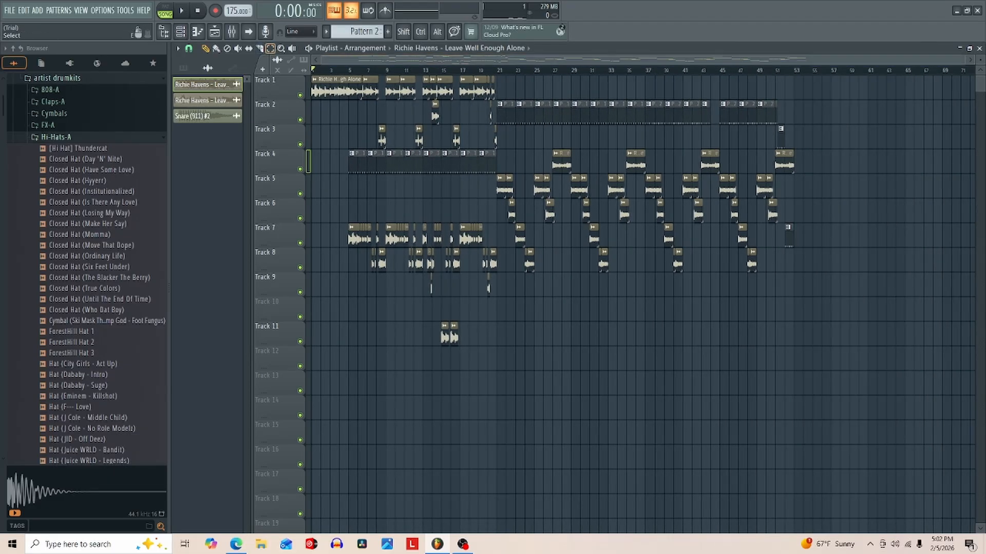
{"action": "left_click_drag", "start_coordinate": [821, 75], "coordinate": [310, 346]}
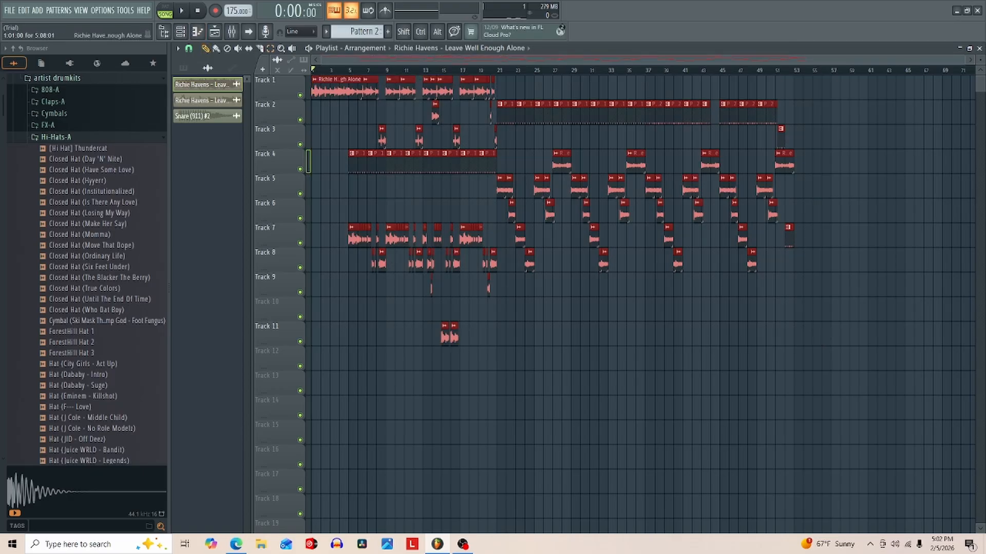
{"action": "left_click_drag", "start_coordinate": [338, 94], "coordinate": [375, 102]}
{"action": "key", "text": "ctrl+d"}
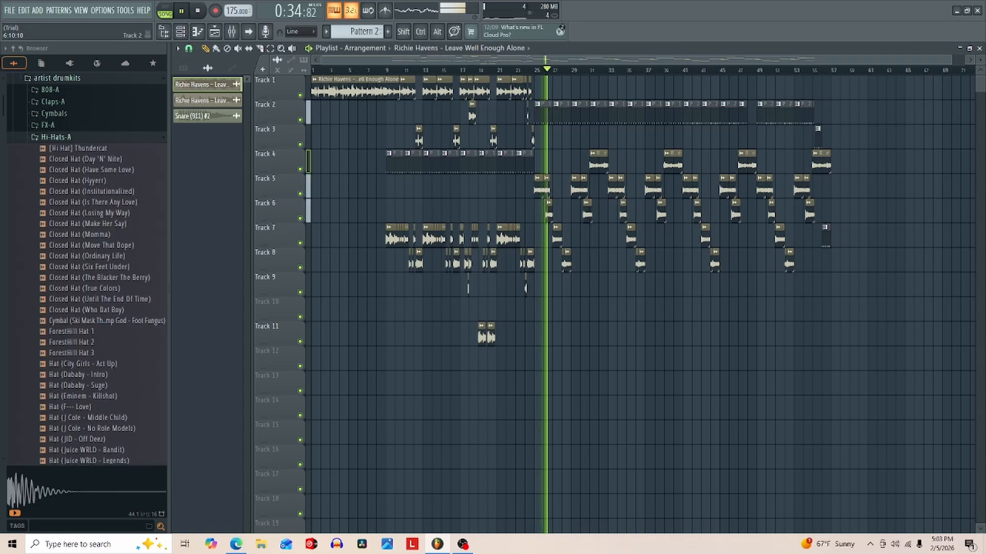
{"action": "key", "text": "space"}
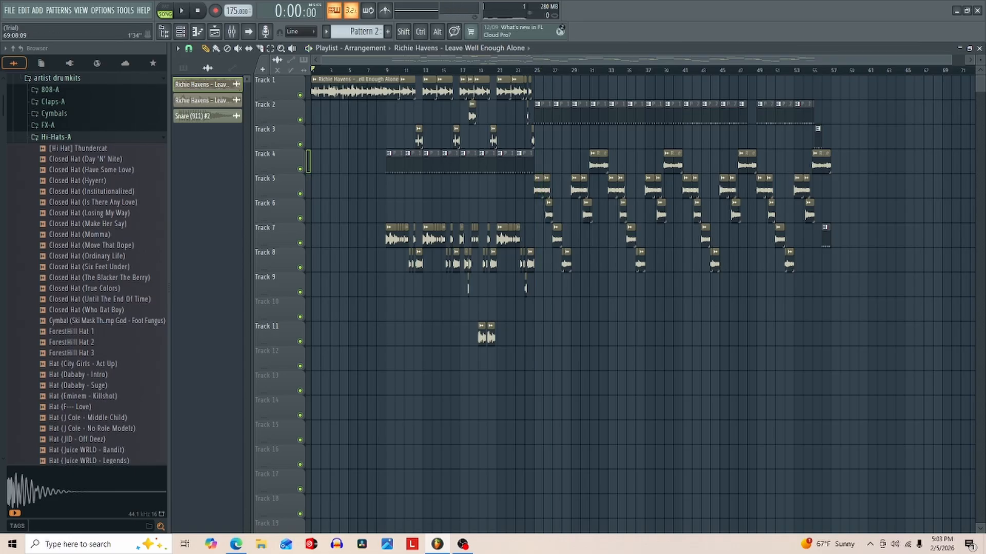
- Play back the arrangement from bar 1 to hear the sample intro leading into the drums
{"action": "left_click_drag", "start_coordinate": [947, 60], "coordinate": [477, 131]}
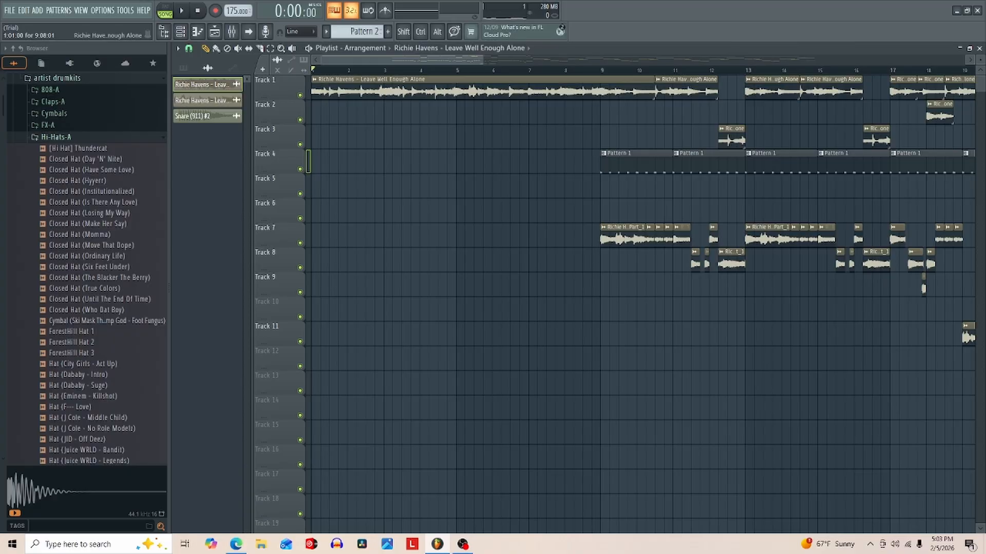
{"action": "key", "text": "space"}
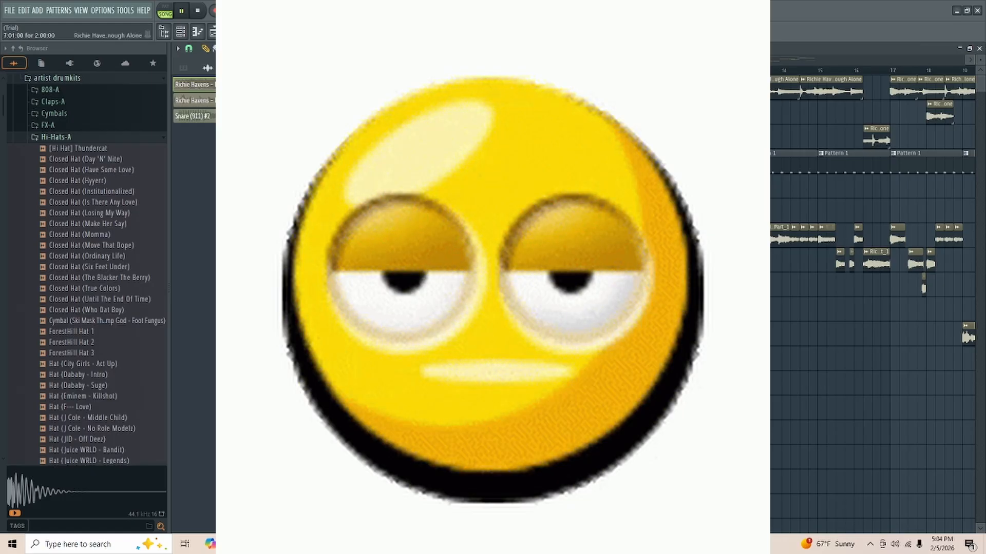
{"action": "key", "text": "space"}
{"action": "key", "text": "space"}
{"action": "key", "text": "space"}
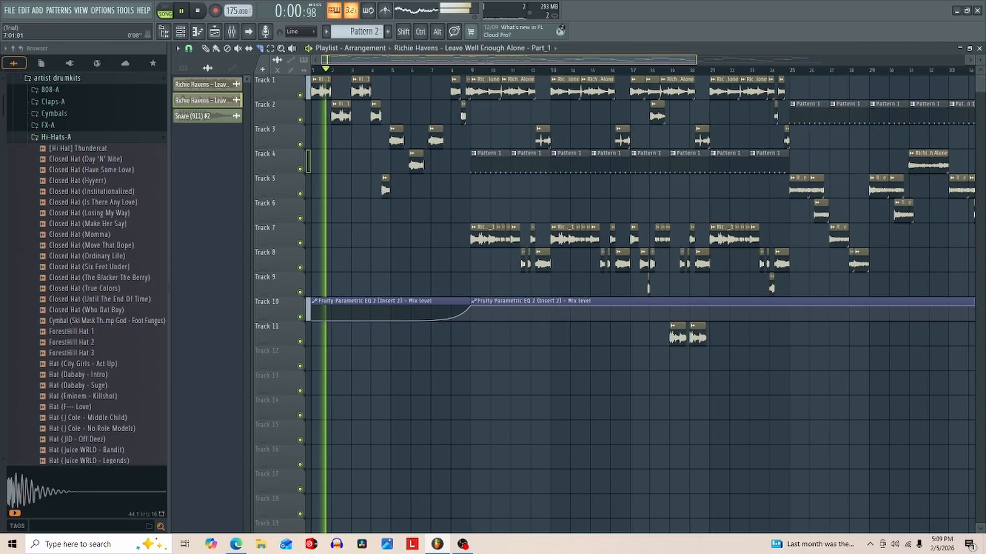
- With grid snapping off, trim the long Parametric EQ 2 mix level clip on Track 10 to end at bar 57, and restore snapping to Bar
{"action": "left_click_drag", "start_coordinate": [954, 60], "coordinate": [911, 59]}
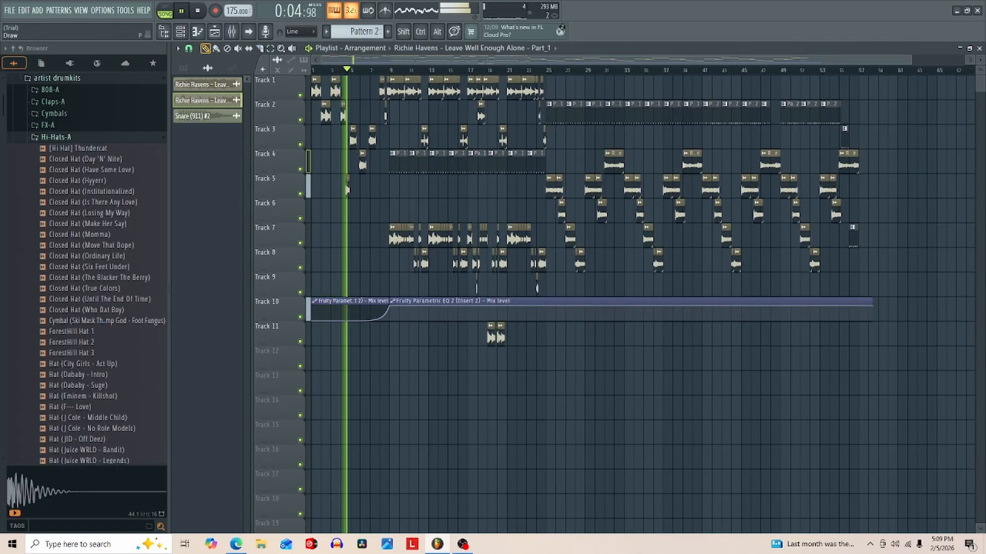
{"action": "left_click_drag", "start_coordinate": [871, 302], "coordinate": [862, 302]}
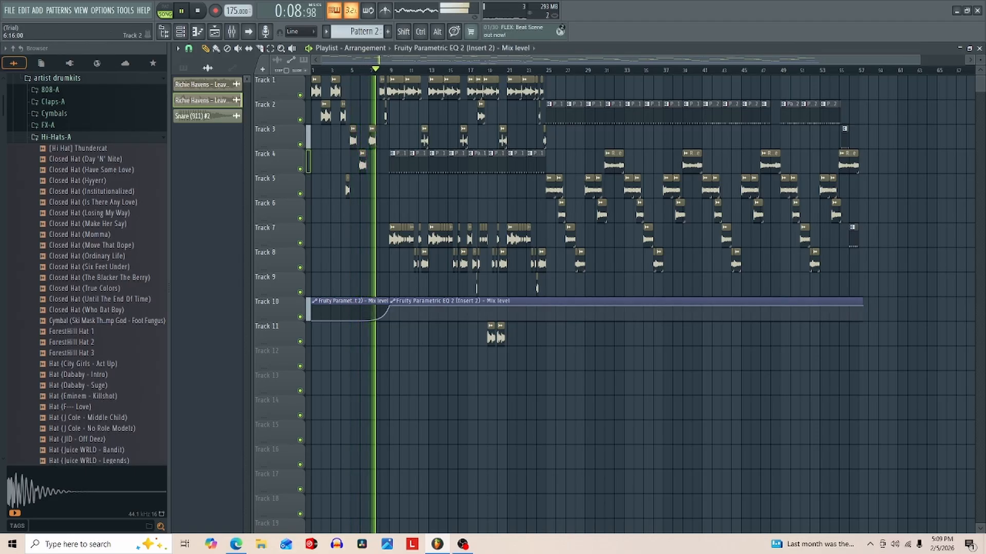
{"action": "left_click", "coordinate": [189, 48]}
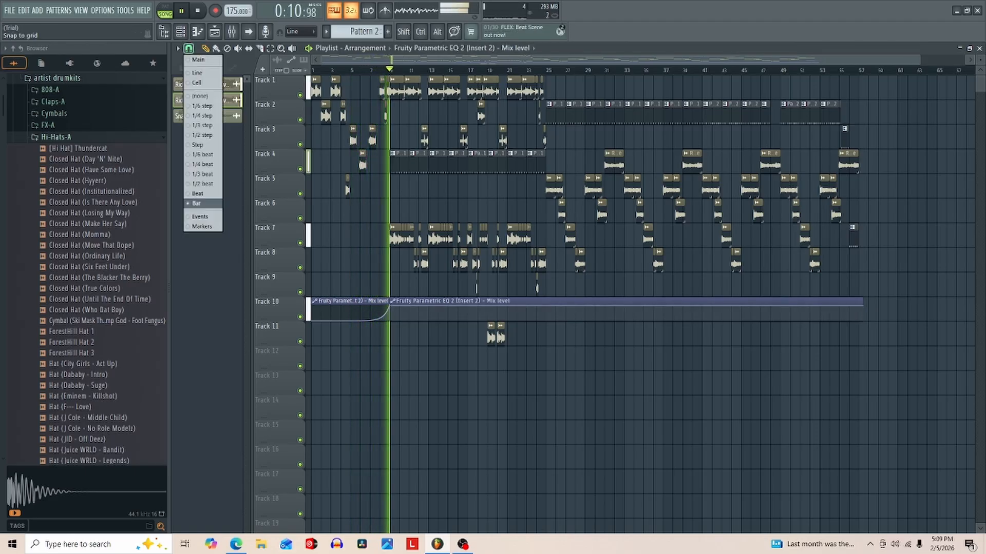
{"action": "left_click", "coordinate": [200, 96]}
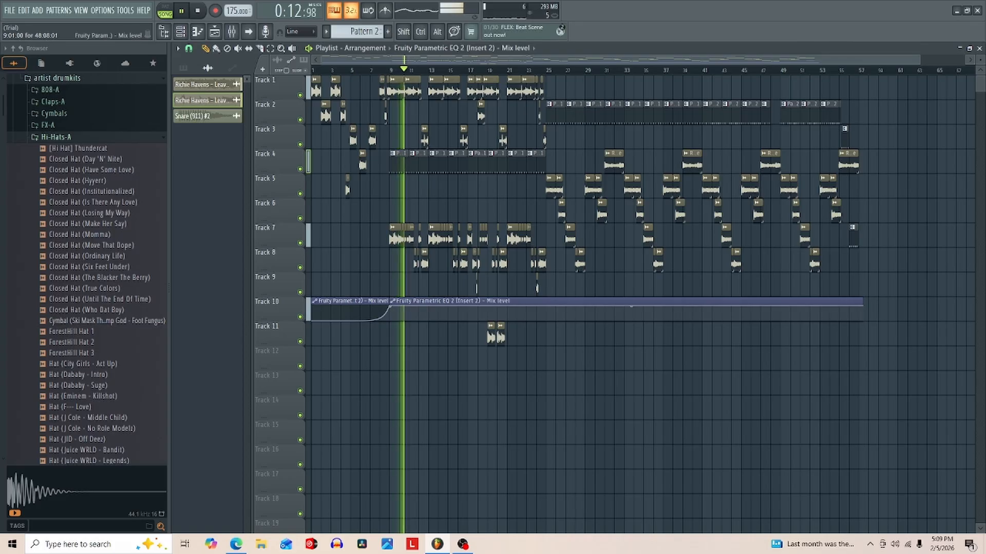
{"action": "left_click_drag", "start_coordinate": [862, 302], "coordinate": [858, 302]}
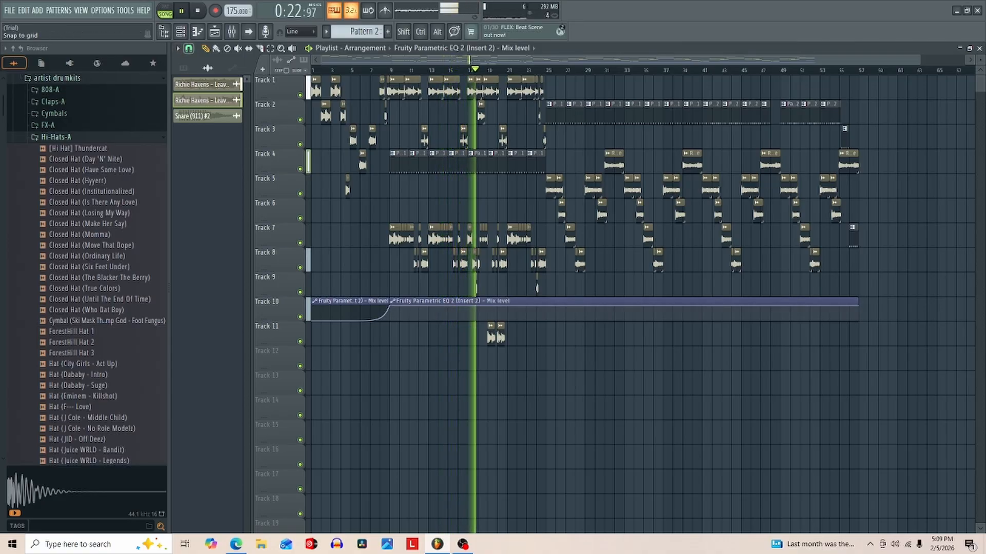
{"action": "left_click", "coordinate": [188, 48]}
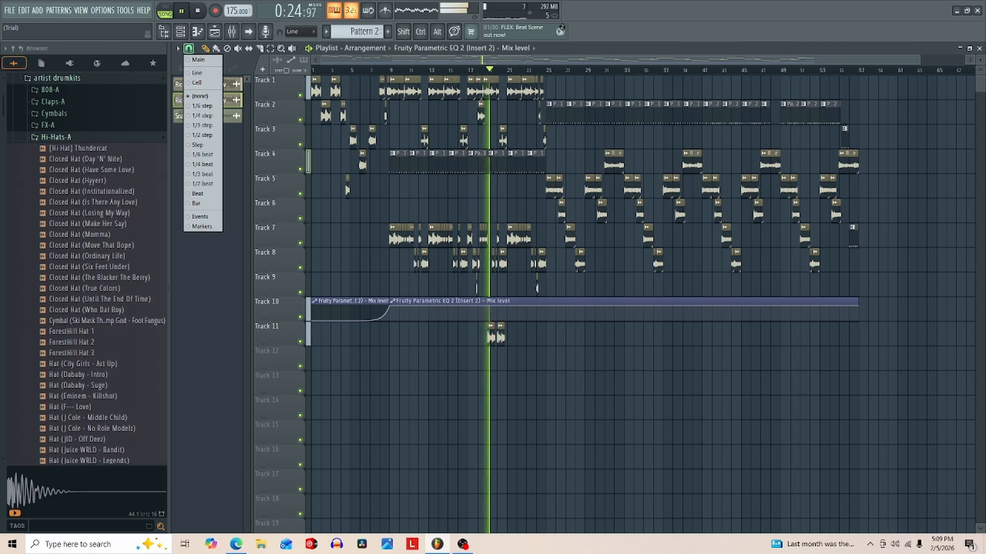
{"action": "left_click", "coordinate": [196, 204]}
- Play the beat to review the chopped intro with its EQ mix level automation, and stop playback
{"action": "key", "text": "space"}
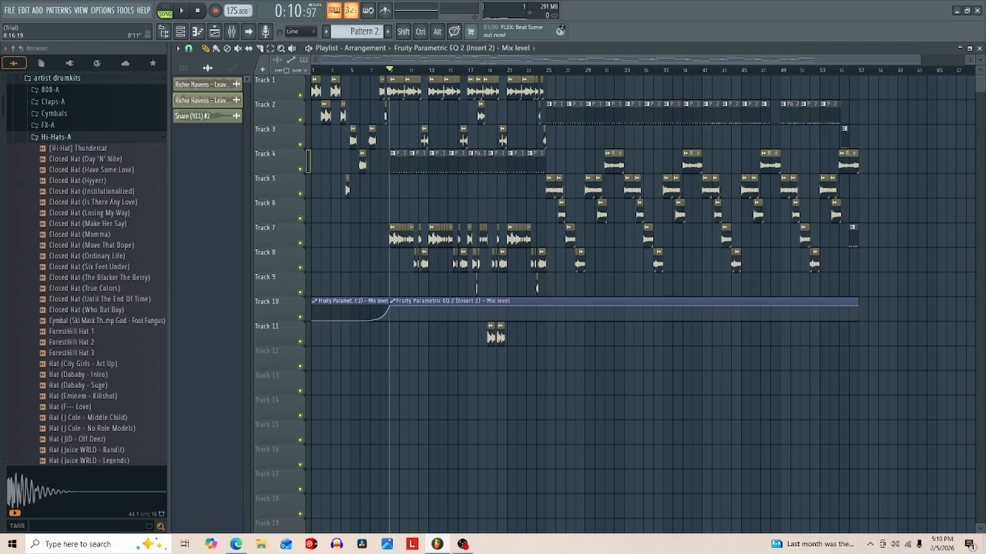
{"action": "key", "text": "space"}
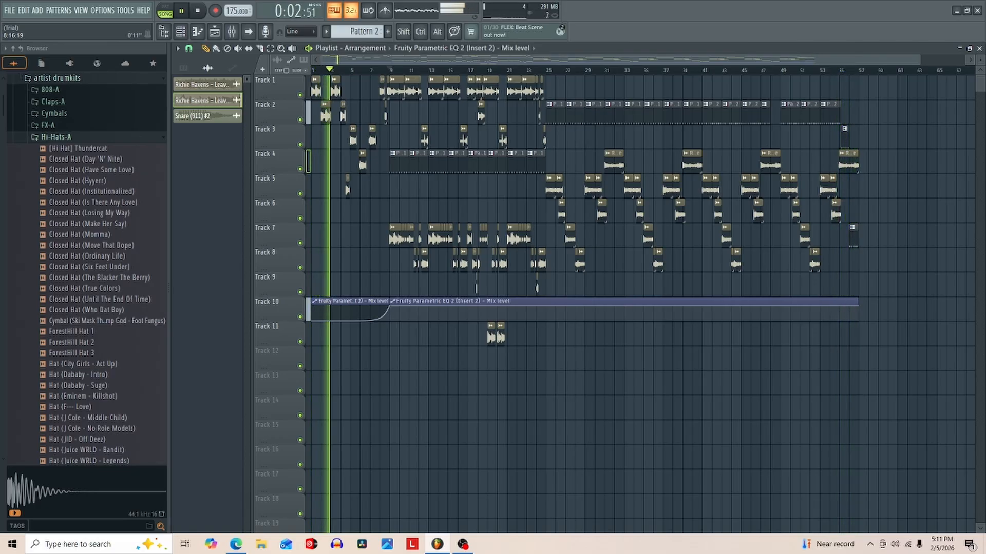
{"action": "key", "text": "space"}
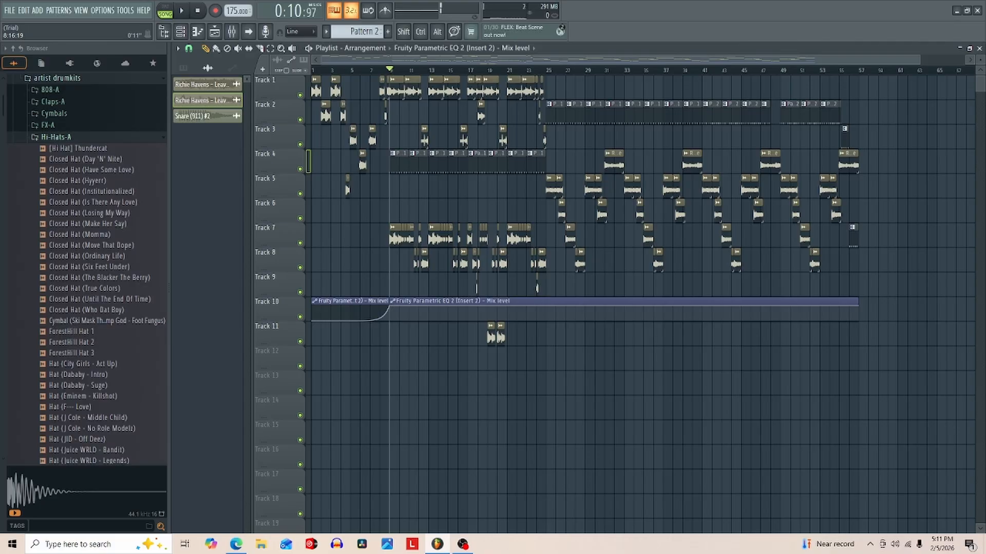